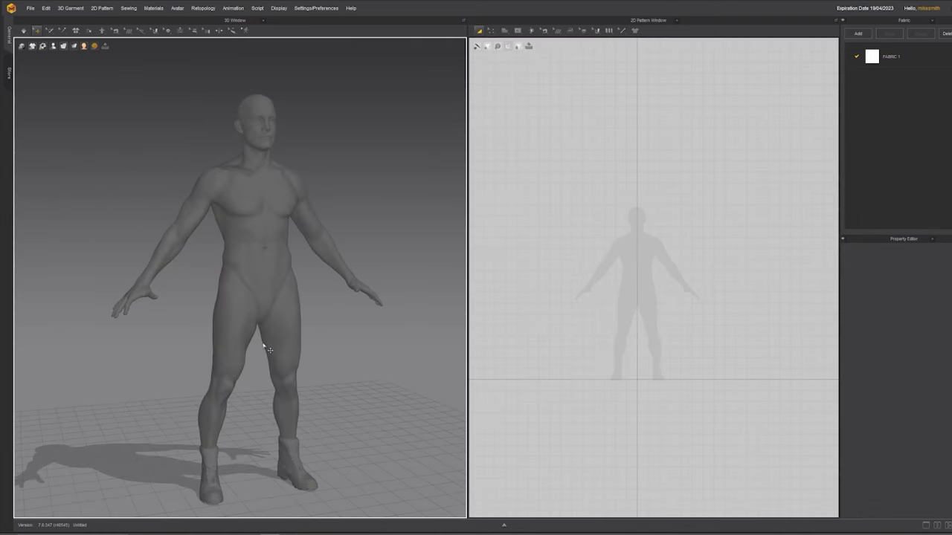
# Draw a large rectangular pattern across the upper body of the avatar silhouette in the 2D pattern view.
pyautogui.scroll(2, 646, 277)
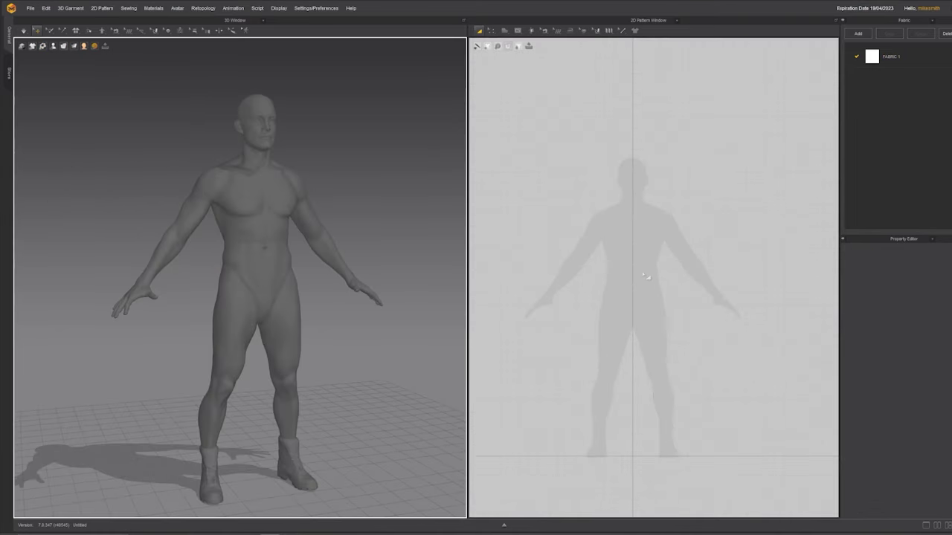
pyautogui.moveTo(345, 207); pyautogui.dragTo(339, 211, button='right')
pyautogui.moveTo(323, 261)
pyautogui.mouseDown(button='right')
pyautogui.moveTo(146, 270)
pyautogui.moveTo(346, 265)
pyautogui.moveTo(295, 265)
pyautogui.moveTo(329, 269)
pyautogui.mouseUp(button='right')
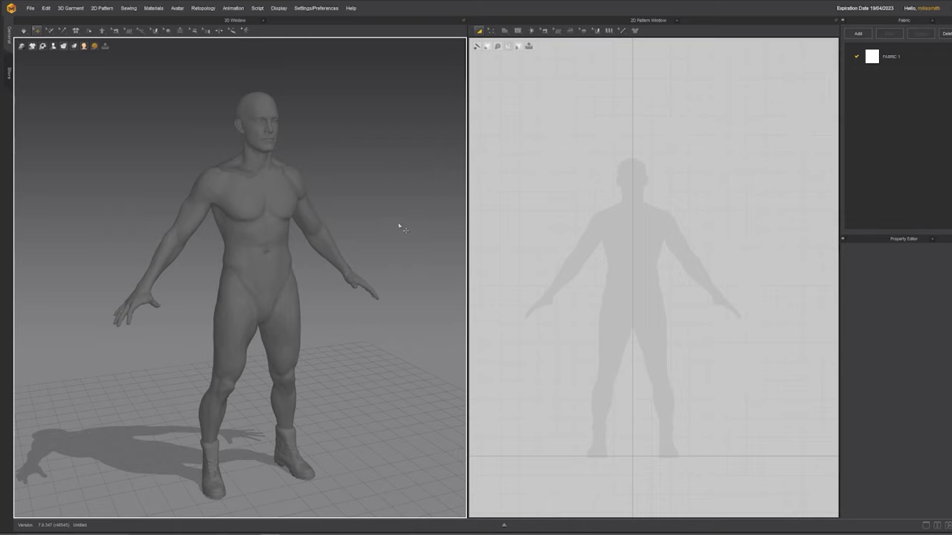
pyautogui.moveTo(507, 36)
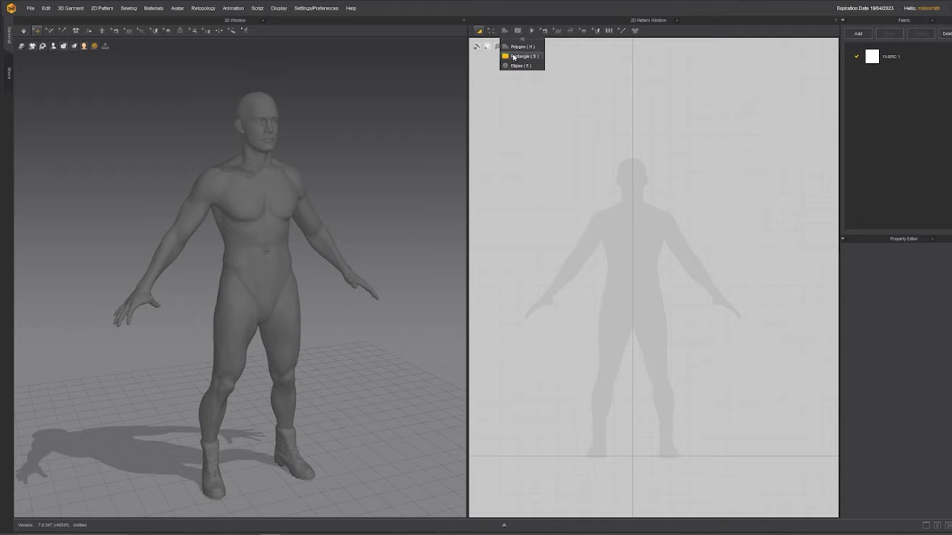
pyautogui.click(518, 57)
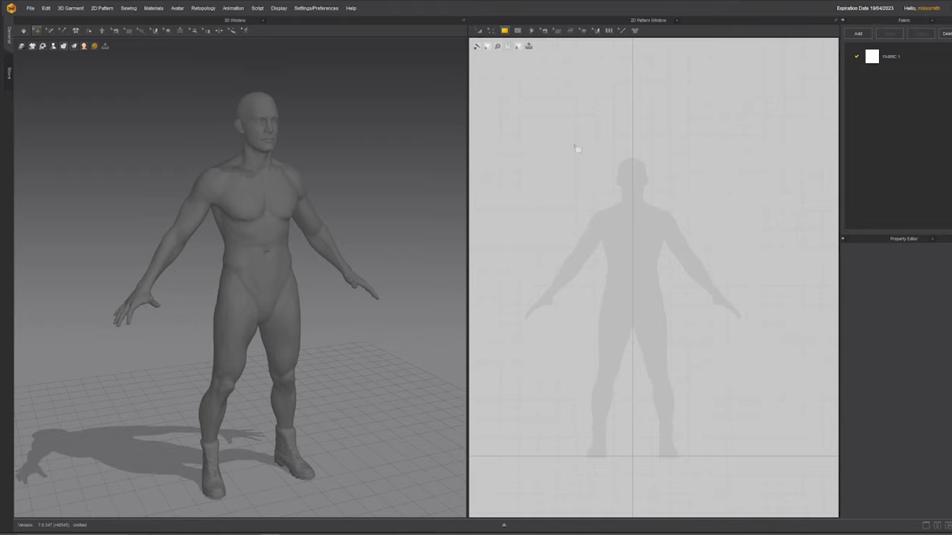
pyautogui.moveTo(531, 81); pyautogui.dragTo(724, 251)
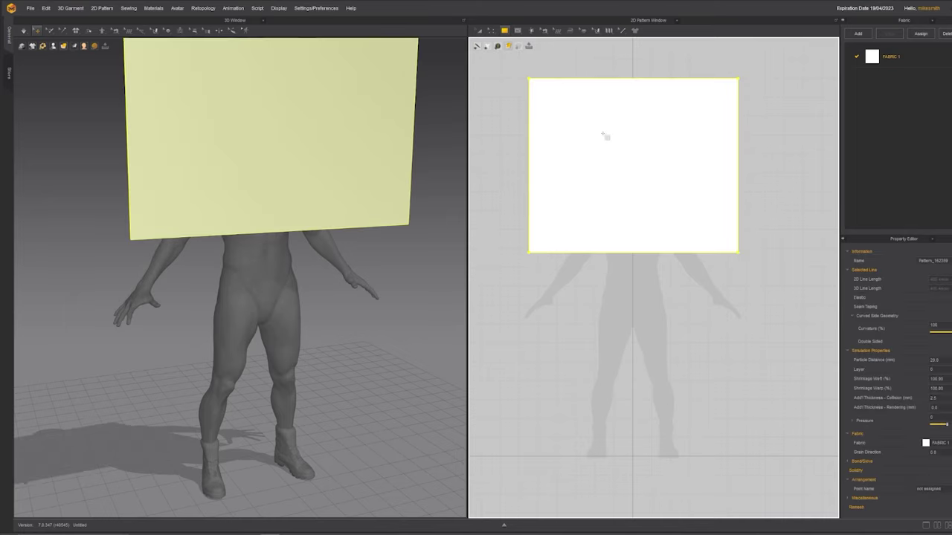
# Rotate the rectangular pattern so it lies flat like a sheet above the avatar's head in the 3D view.
pyautogui.moveTo(266, 269); pyautogui.dragTo(310, 171, button='right')
pyautogui.click(309, 171)
pyautogui.moveTo(333, 159); pyautogui.dragTo(283, 121)
pyautogui.moveTo(283, 122); pyautogui.dragTo(127, 81, button='right')
# Run the simulation in Normal (Default) mode so the sheet drapes over the avatar's head.
pyautogui.click(25, 32)
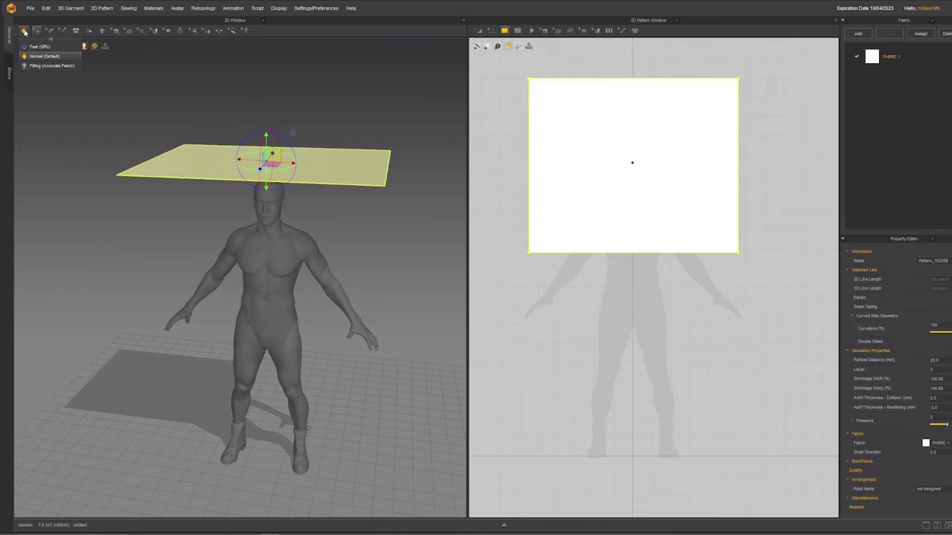
pyautogui.click(45, 55)
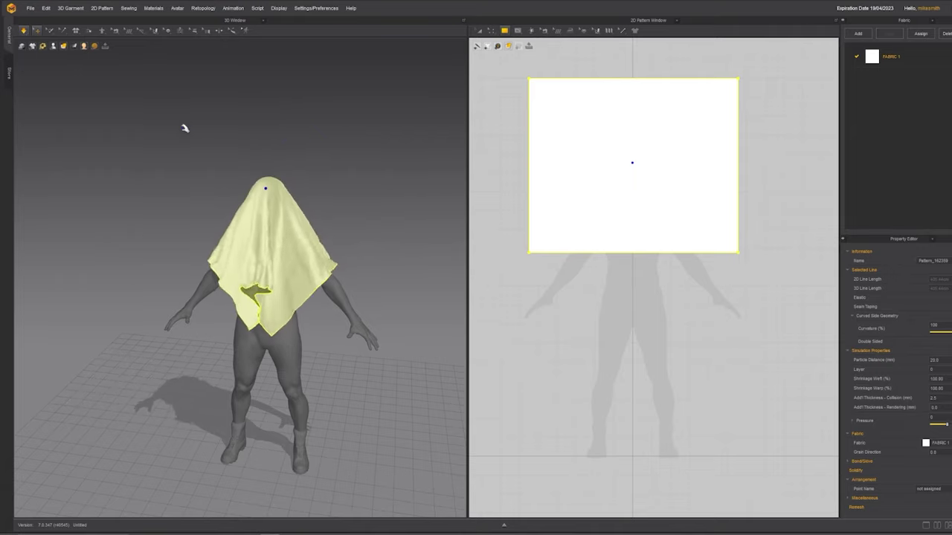
pyautogui.moveTo(179, 232); pyautogui.dragTo(344, 294, button='right')
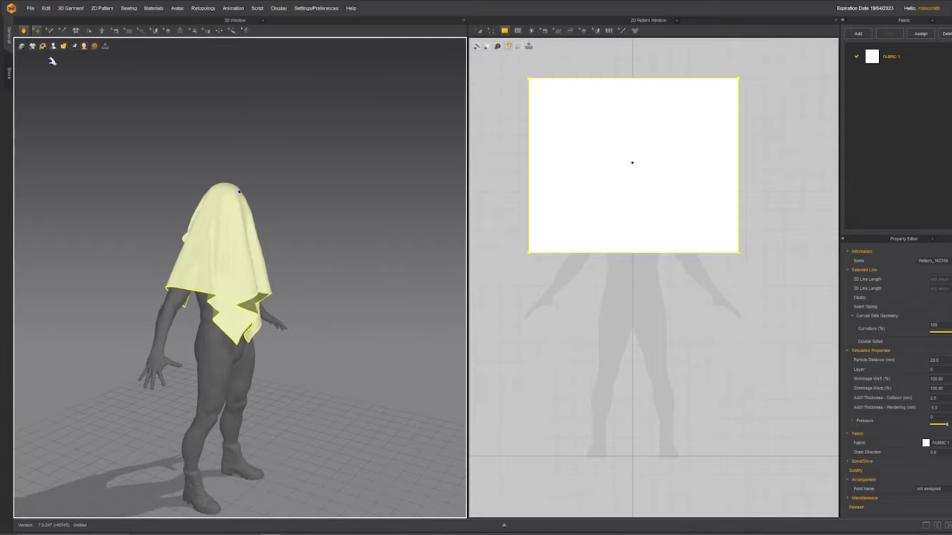
pyautogui.moveTo(299, 264); pyautogui.dragTo(230, 243, button='right')
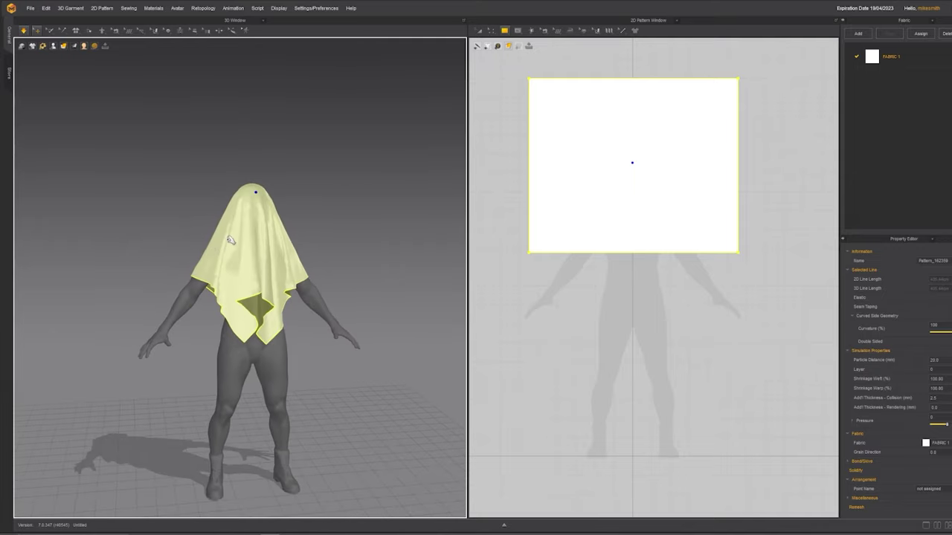
# Pull the draped sheet at several spots during simulation, stop simulating and undo the drape to restore the flat sheet.
pyautogui.moveTo(231, 227); pyautogui.dragTo(199, 184)
pyautogui.moveTo(260, 192); pyautogui.dragTo(269, 155)
pyautogui.moveTo(297, 246); pyautogui.dragTo(350, 210)
pyautogui.moveTo(328, 286); pyautogui.dragTo(240, 303, button='right')
pyautogui.moveTo(261, 290); pyautogui.dragTo(332, 234)
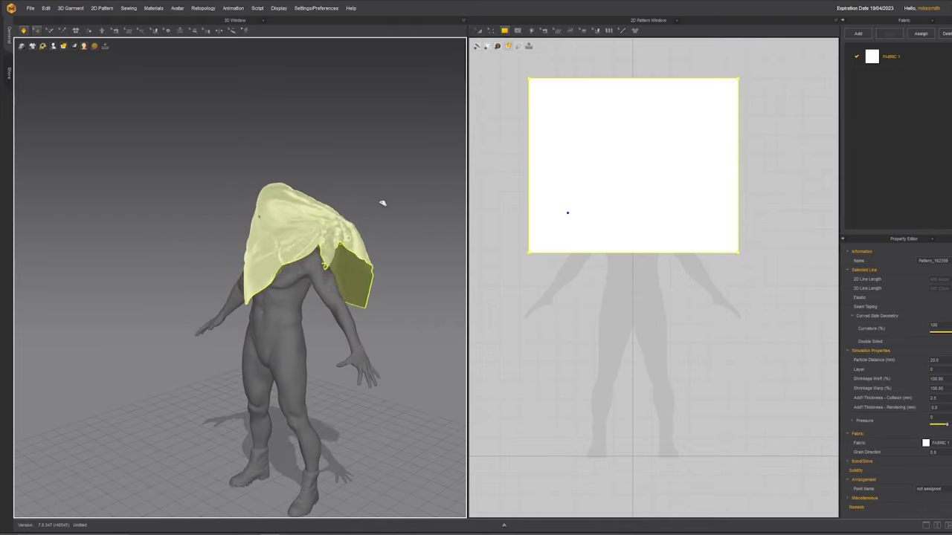
pyautogui.moveTo(382, 201); pyautogui.dragTo(269, 359, button='right')
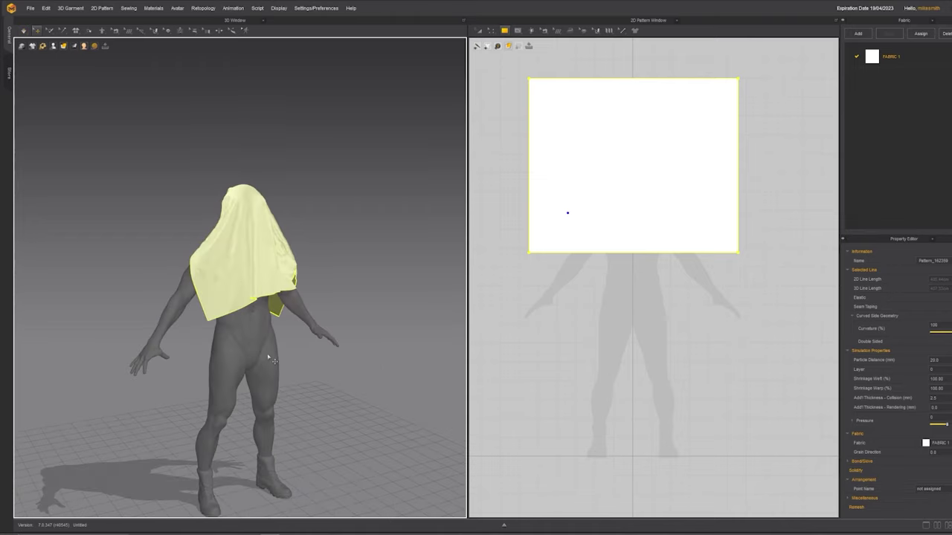
pyautogui.hotkey('ctrl', 'z')
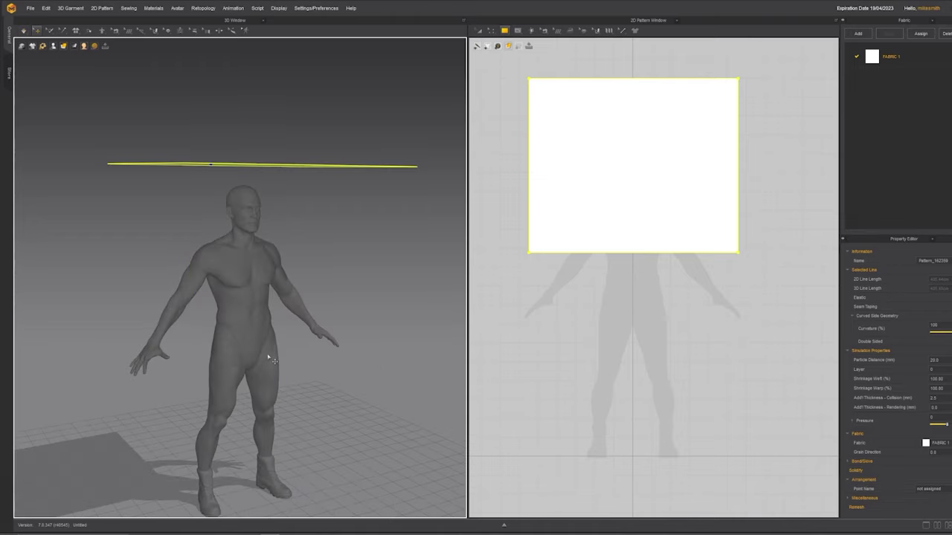
# Draw an internal ellipse as a circle near the middle of the rectangle, centred on the avatar's vertical axis.
pyautogui.moveTo(88, 148); pyautogui.dragTo(97, 215, button='right')
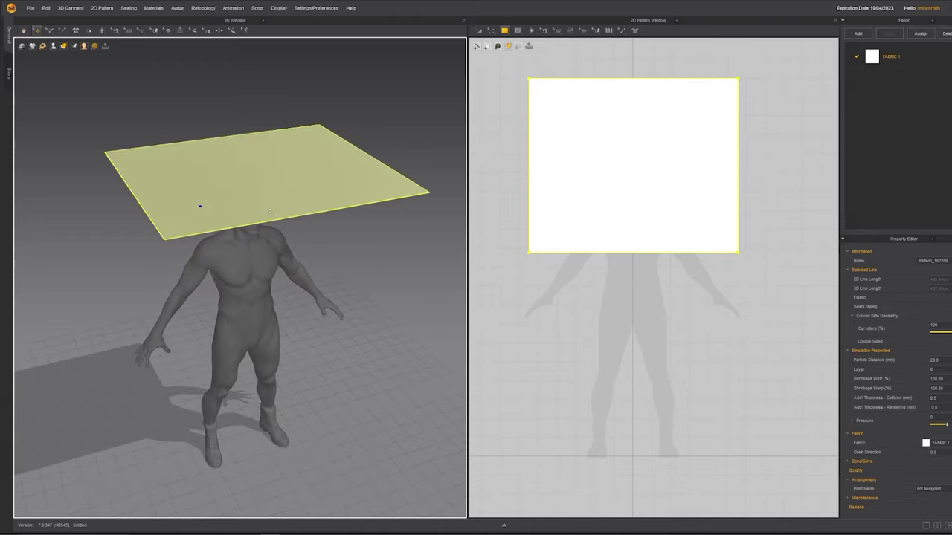
pyautogui.moveTo(595, 193); pyautogui.dragTo(603, 262, button='middle')
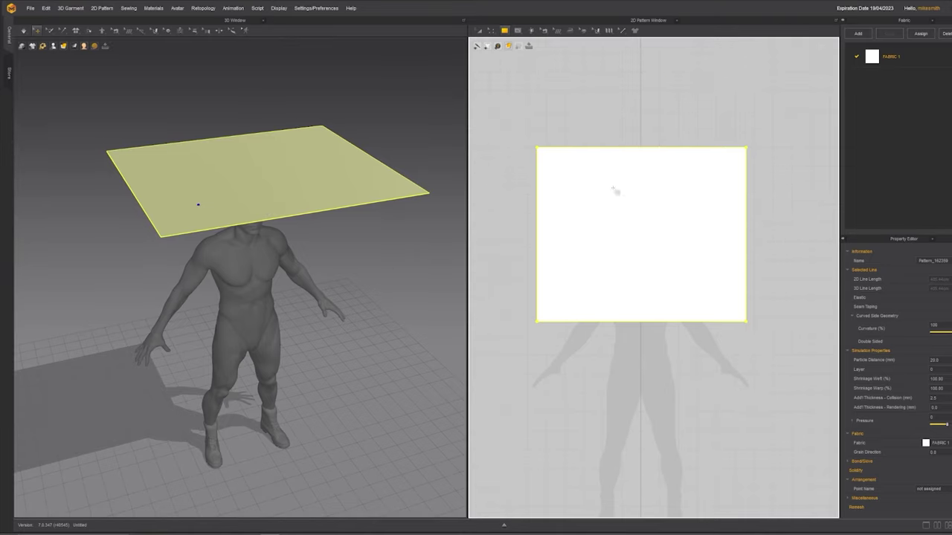
pyautogui.click(506, 31)
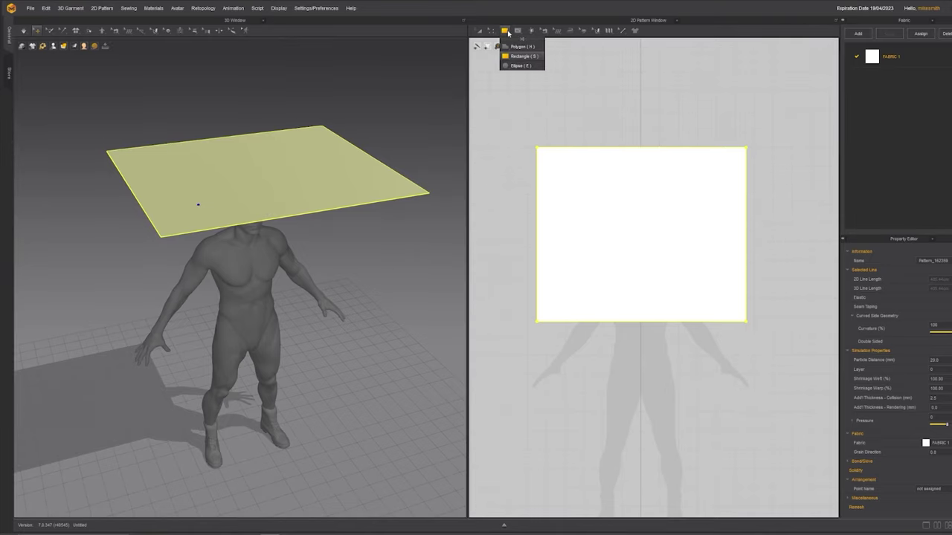
pyautogui.click(518, 31)
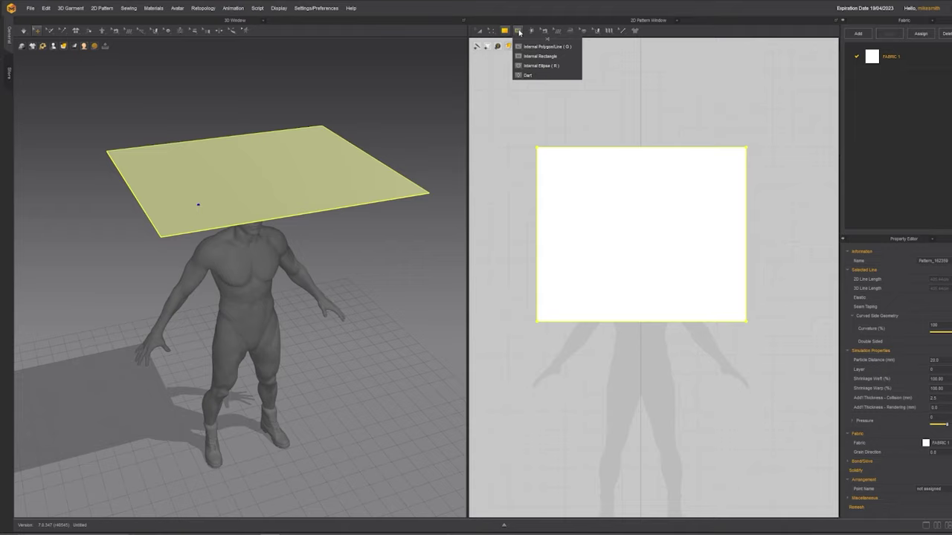
pyautogui.click(548, 184)
pyautogui.click(518, 31)
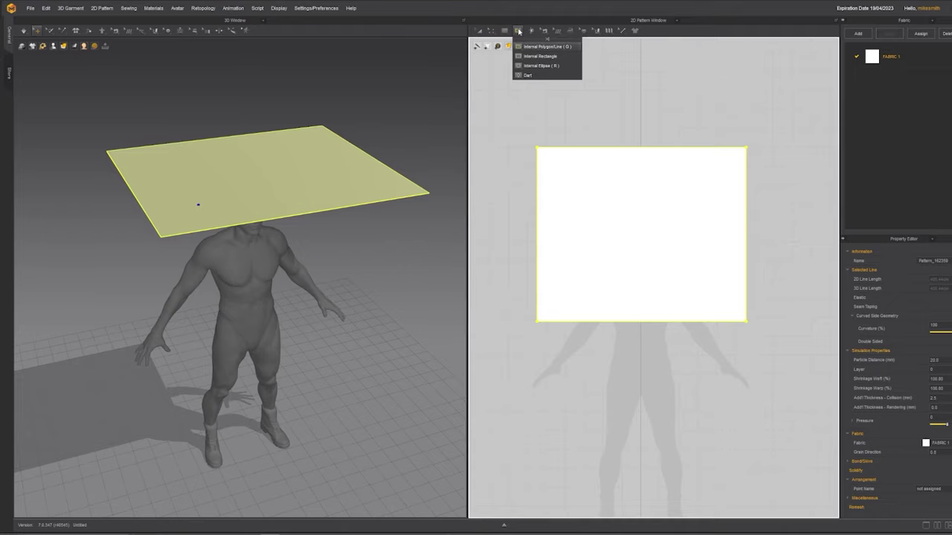
pyautogui.click(536, 66)
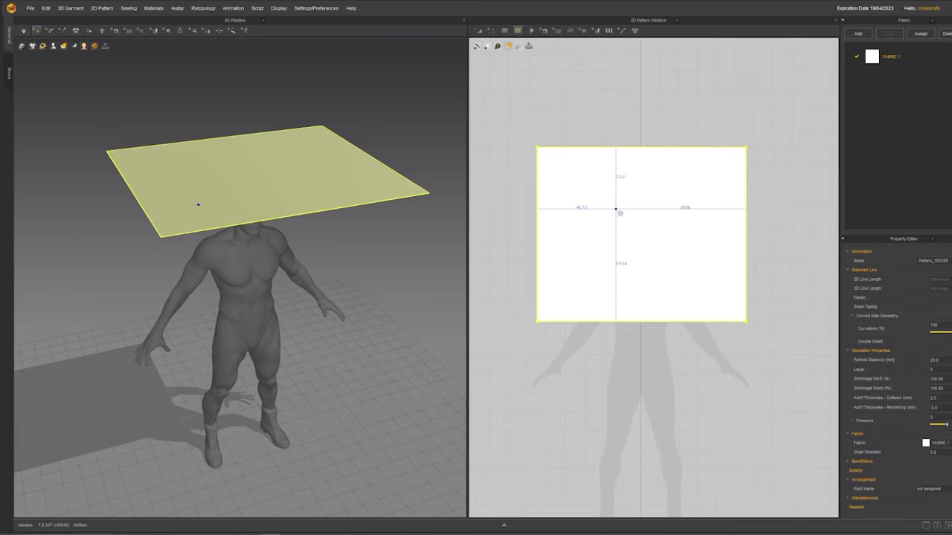
pyautogui.moveTo(616, 209); pyautogui.dragTo(664, 260)
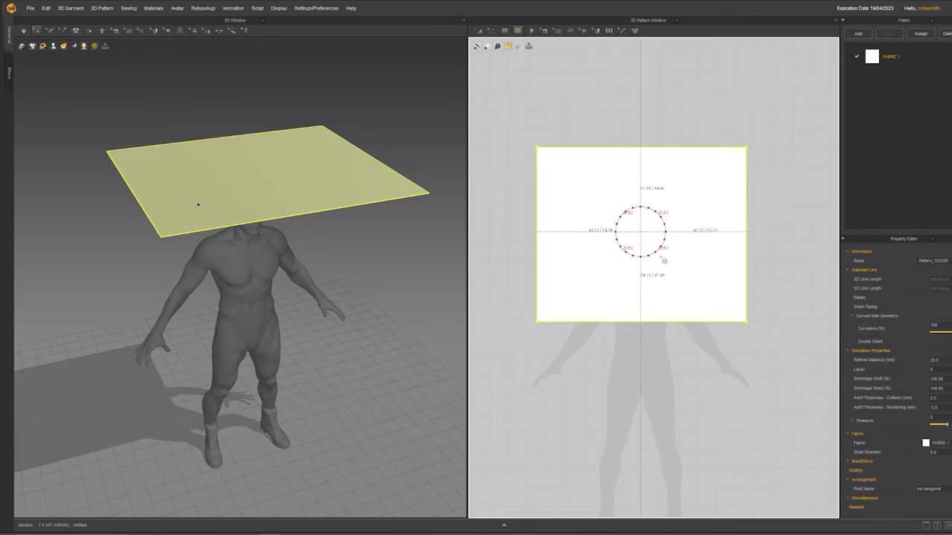
pyautogui.moveTo(660, 257); pyautogui.dragTo(661, 257)
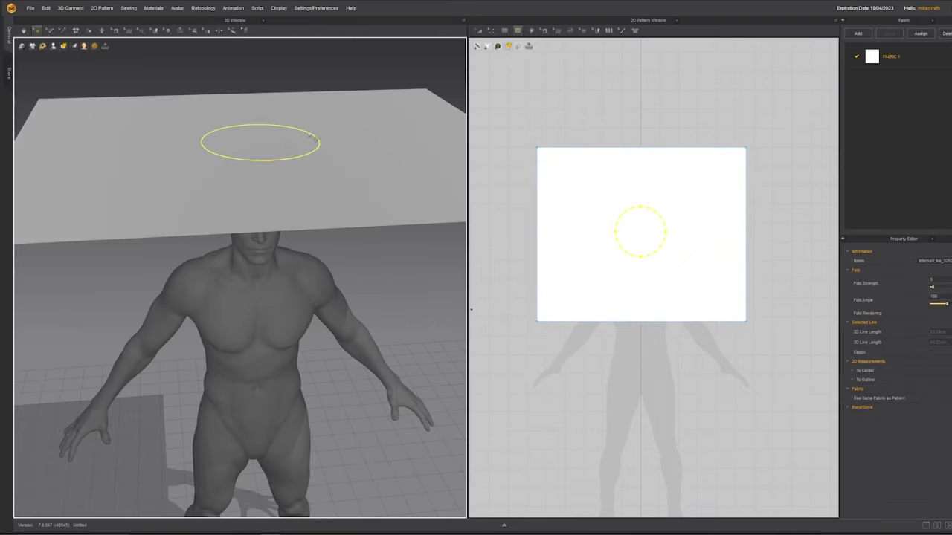
# Convert the internal circle in the rectangular pattern to a hole using Edit Pattern.
pyautogui.moveTo(258, 169); pyautogui.dragTo(258, 202, button='right')
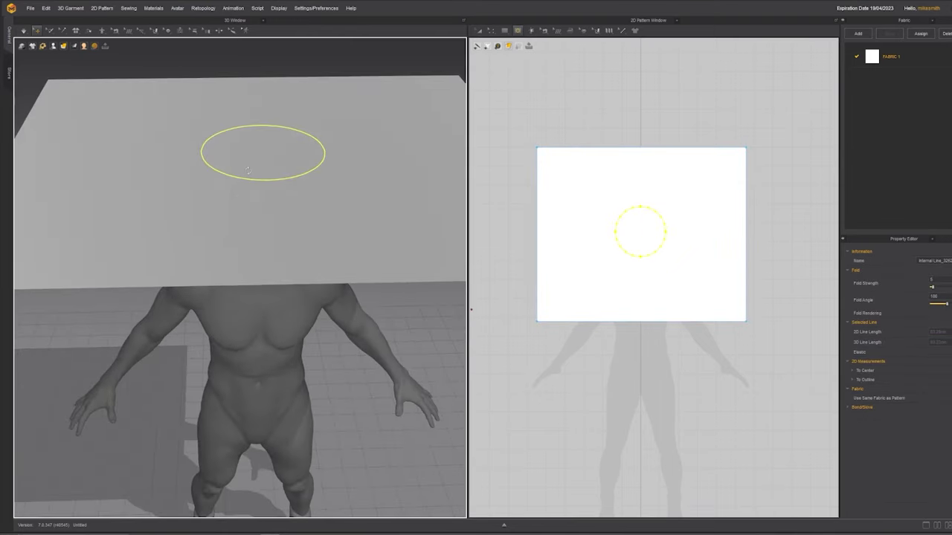
pyautogui.click(491, 32)
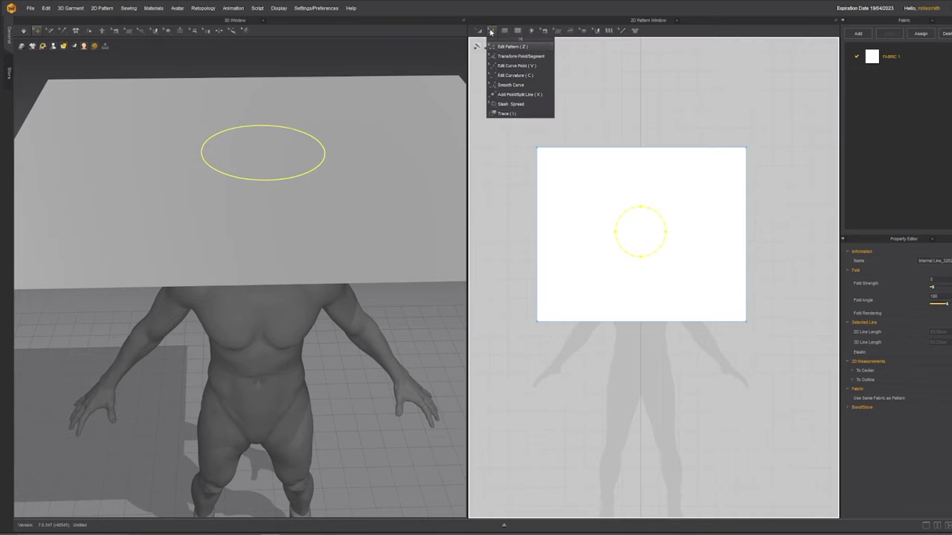
pyautogui.click(524, 50)
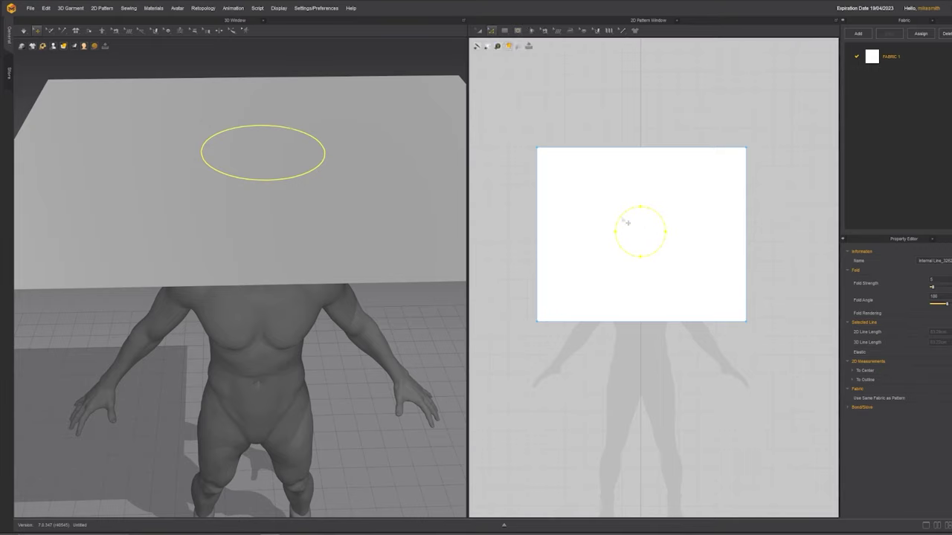
pyautogui.rightClick(623, 220)
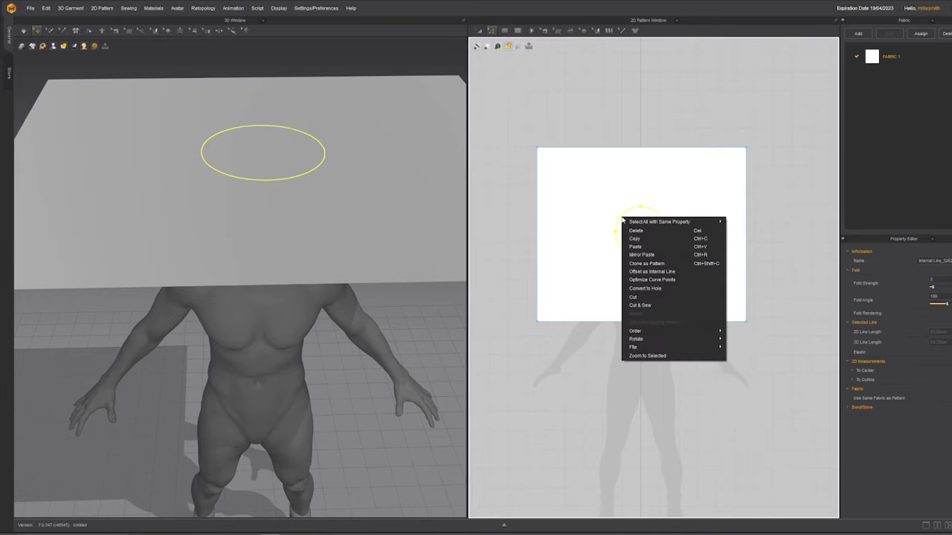
pyautogui.click(665, 289)
# Simulate the sheet so it falls over the head like a poncho, adjust it at the back, and stop the simulation.
pyautogui.moveTo(306, 221); pyautogui.dragTo(313, 189, button='right')
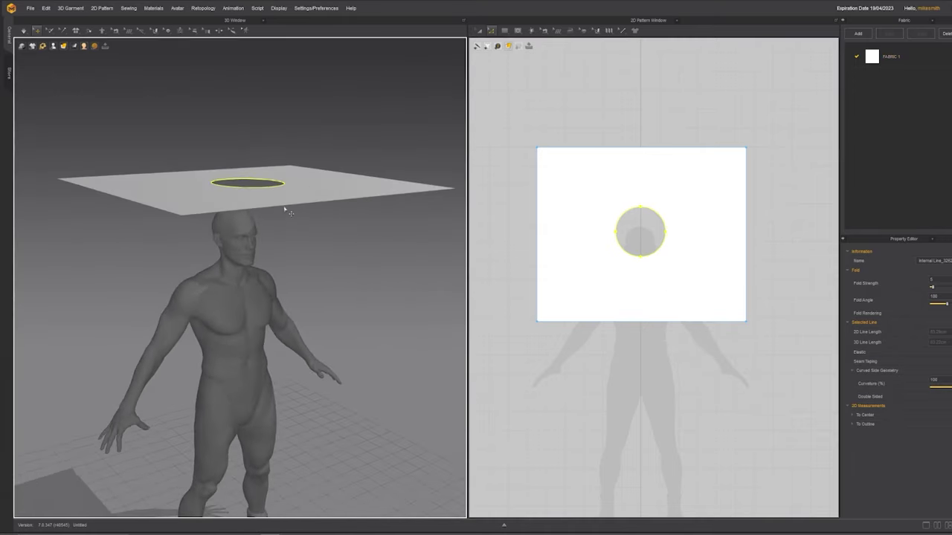
pyautogui.press('space')
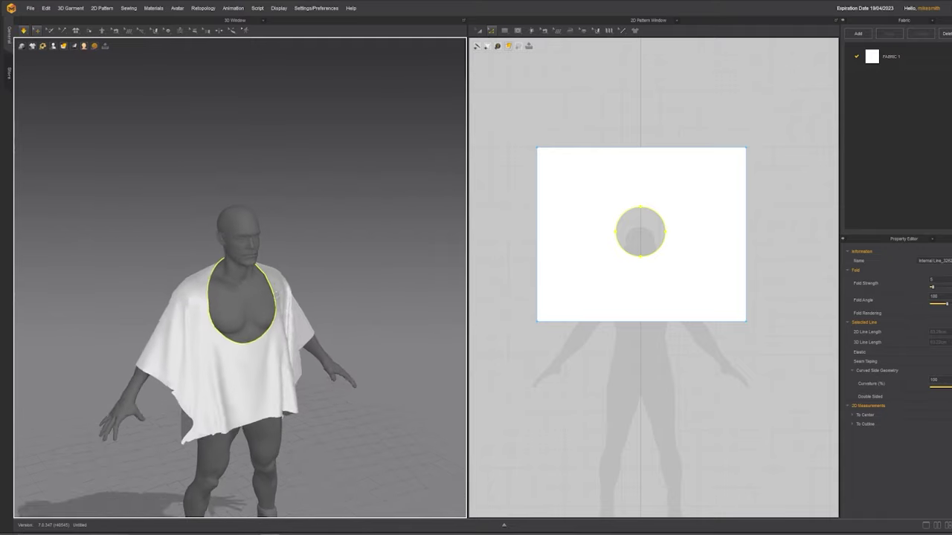
pyautogui.moveTo(277, 295); pyautogui.dragTo(171, 299, button='right')
pyautogui.moveTo(376, 316); pyautogui.dragTo(391, 346)
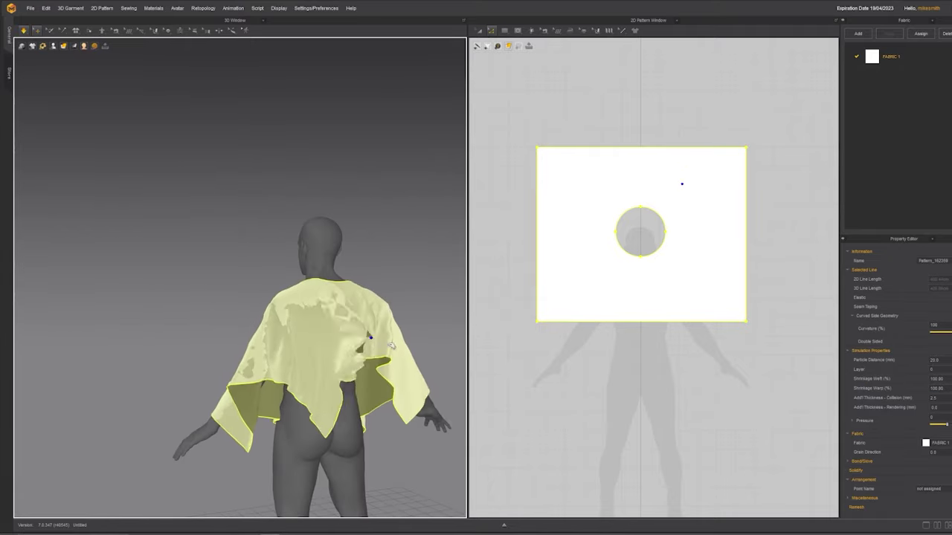
pyautogui.moveTo(334, 322); pyautogui.dragTo(436, 329, button='right')
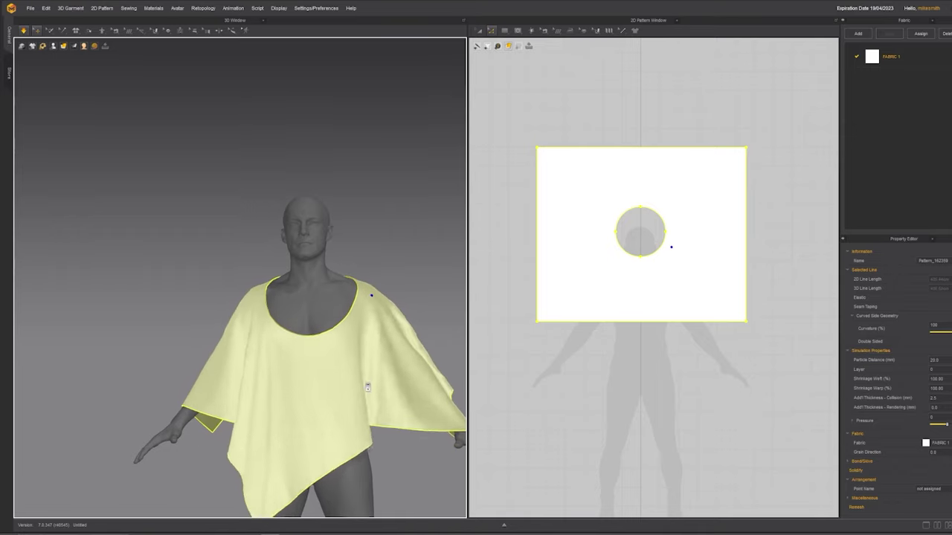
pyautogui.scroll(-3, 367, 387)
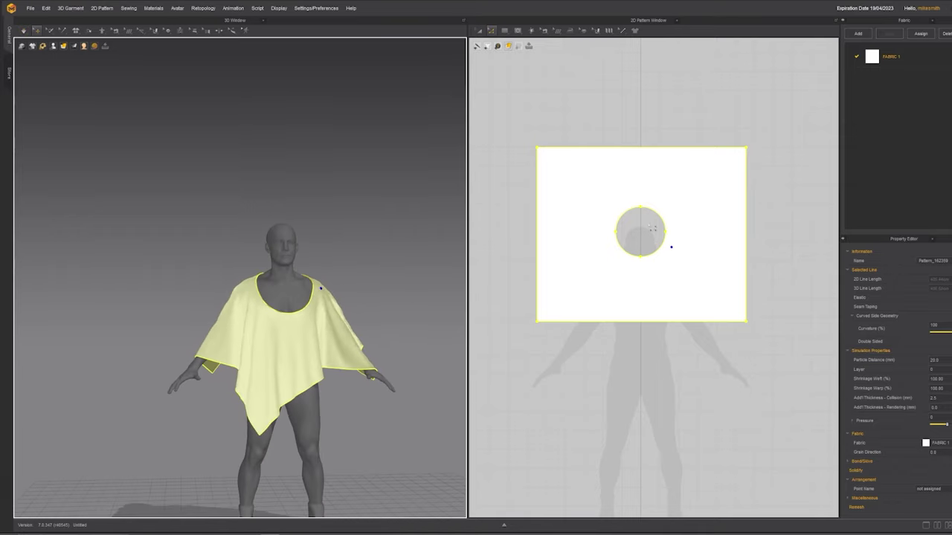
# Scale down the circular neck hole with Transform Pattern, keeping it near the pattern's vertical centre line.
pyautogui.click(478, 31)
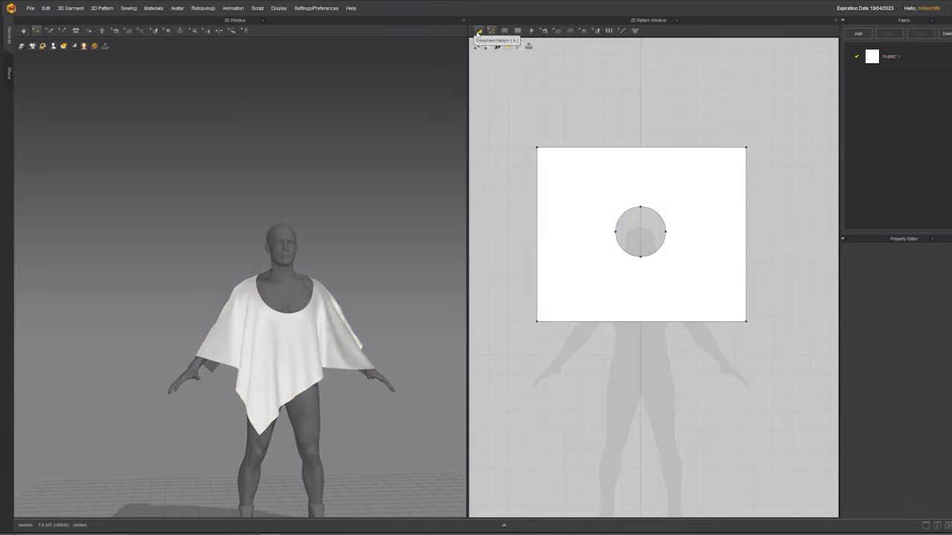
pyautogui.click(578, 188)
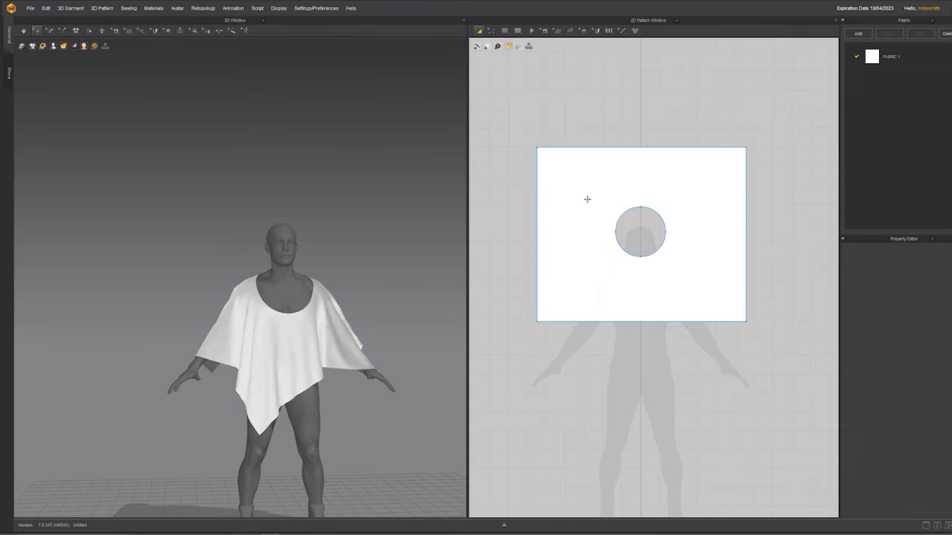
pyautogui.click(652, 254)
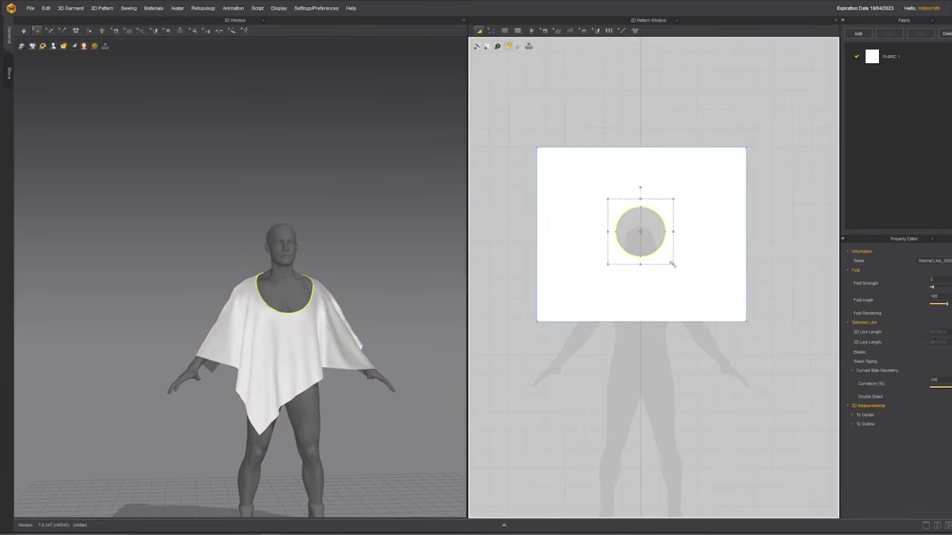
pyautogui.moveTo(673, 265); pyautogui.dragTo(647, 218)
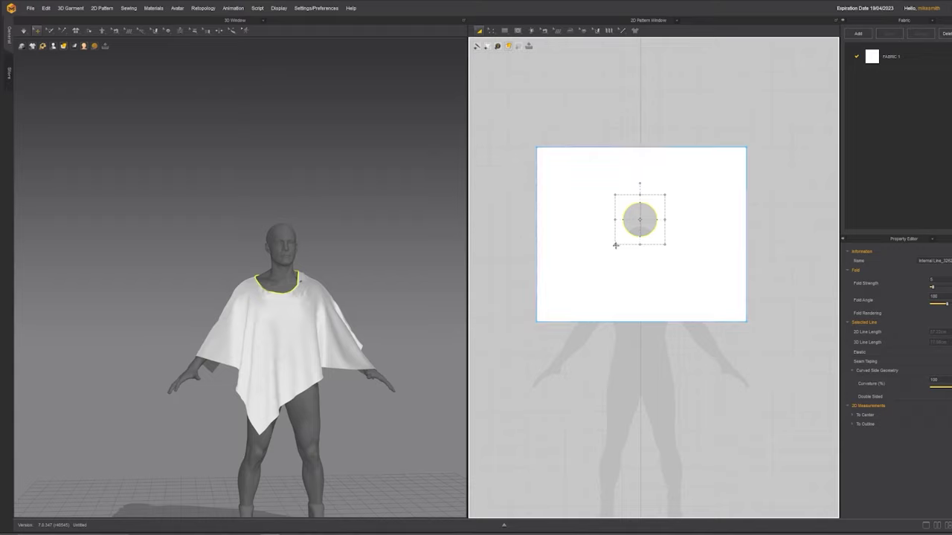
pyautogui.moveTo(617, 242); pyautogui.dragTo(618, 240)
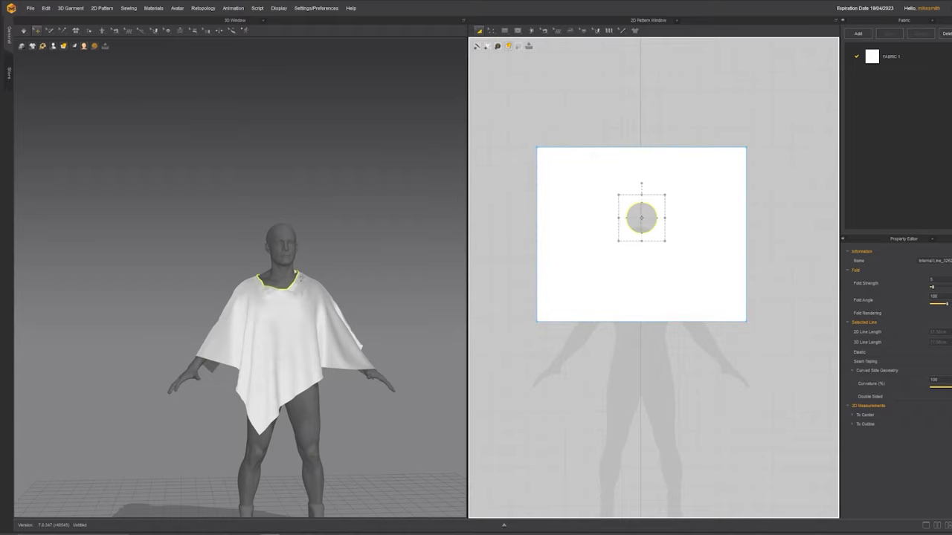
pyautogui.moveTo(305, 292); pyautogui.dragTo(297, 311, button='right')
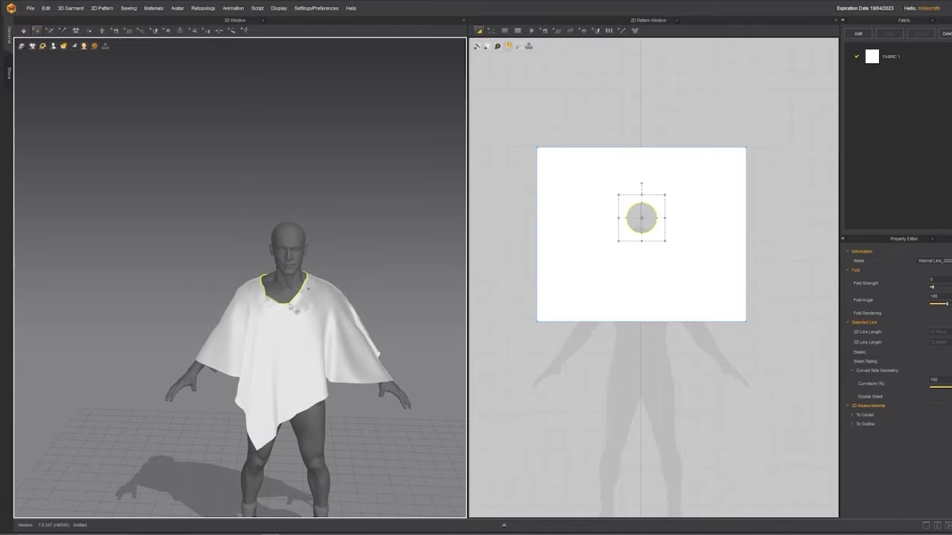
# Simulate the poncho with the smaller neck hole and straighten how it hangs on the avatar.
pyautogui.click(324, 272)
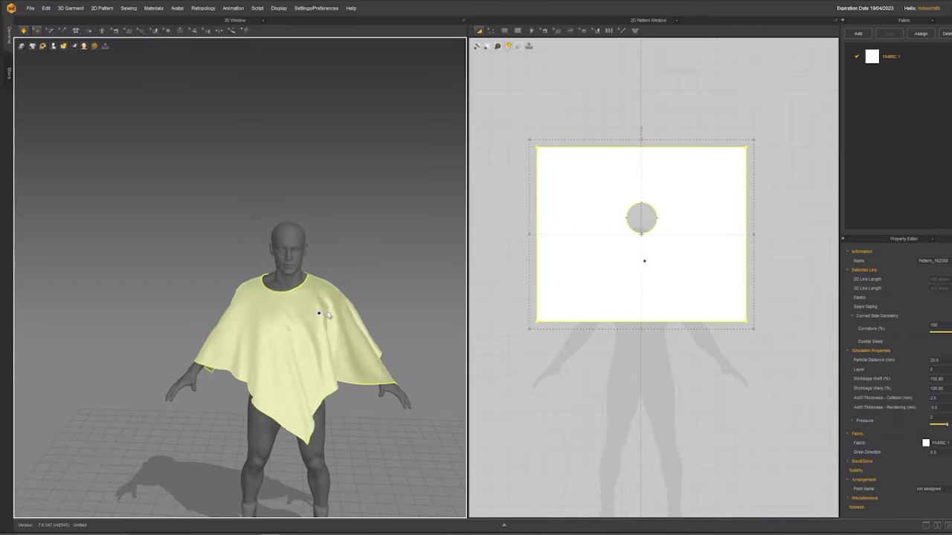
pyautogui.moveTo(287, 330); pyautogui.dragTo(230, 332, button='right')
pyautogui.moveTo(230, 331); pyautogui.dragTo(224, 280, button='middle')
pyautogui.moveTo(224, 280); pyautogui.dragTo(212, 279, button='right')
pyautogui.click(352, 198)
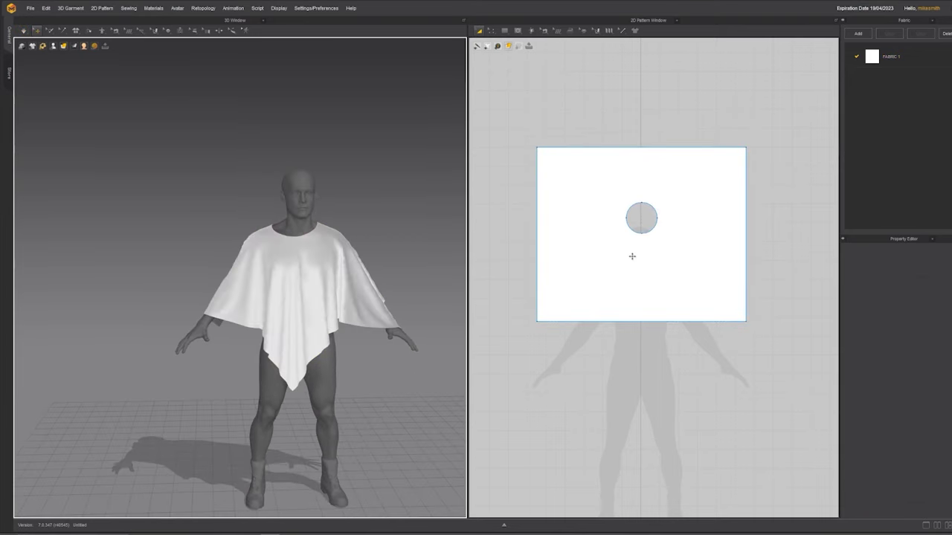
# Delete the rectangular poncho pattern with its neck hole.
pyautogui.click(573, 202)
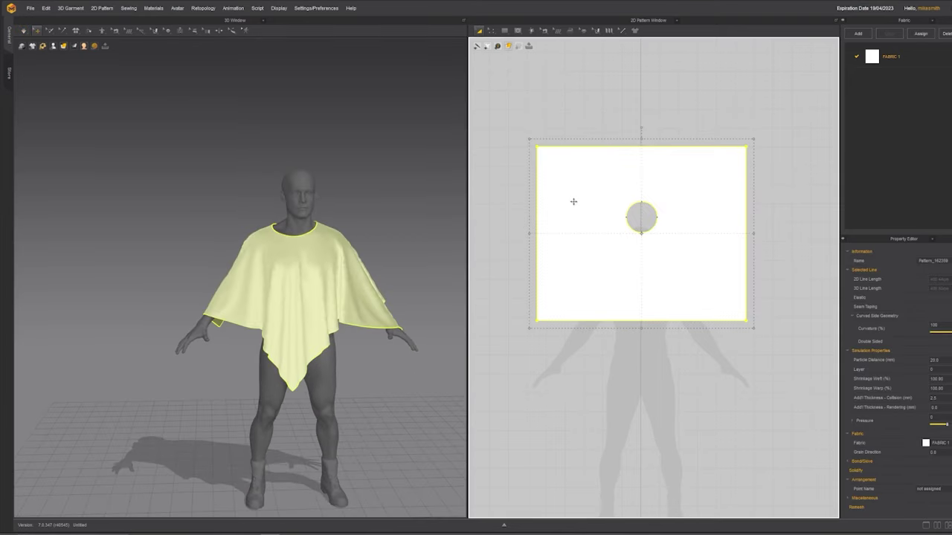
pyautogui.press('Delete')
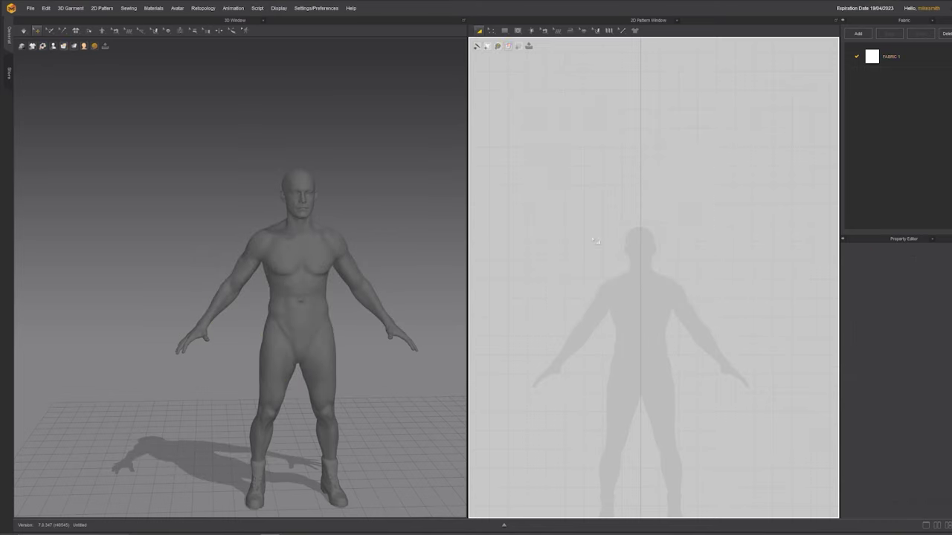
# Draw a square pattern about 56 cm wide over the avatar's head and place a copy of it directly below.
pyautogui.press('s')
pyautogui.moveTo(588, 141)
pyautogui.mouseDown()
pyautogui.moveTo(684, 219)
pyautogui.moveTo(695, 249)
pyautogui.mouseUp()
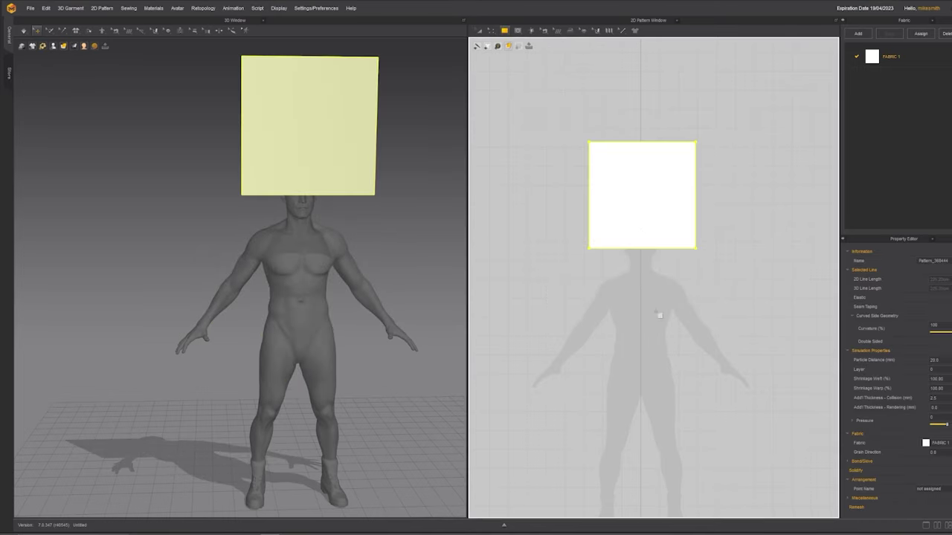
pyautogui.hotkey('ctrl', 'v')
pyautogui.click(644, 330)
# Simulate the two unsewn square patterns to see how they fall, and undo the simulation.
pyautogui.moveTo(327, 297); pyautogui.dragTo(353, 288, button='right')
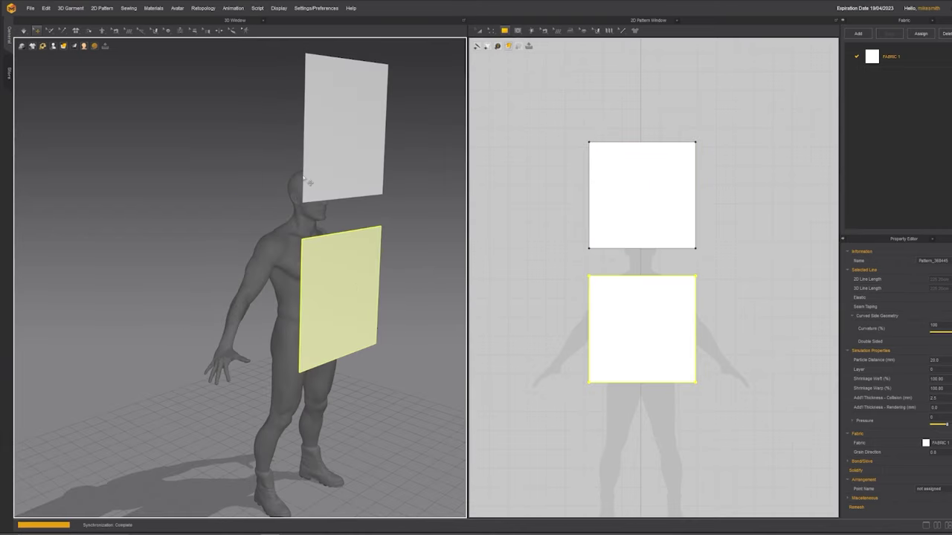
pyautogui.press('space')
pyautogui.moveTo(309, 182); pyautogui.dragTo(280, 187, button='right')
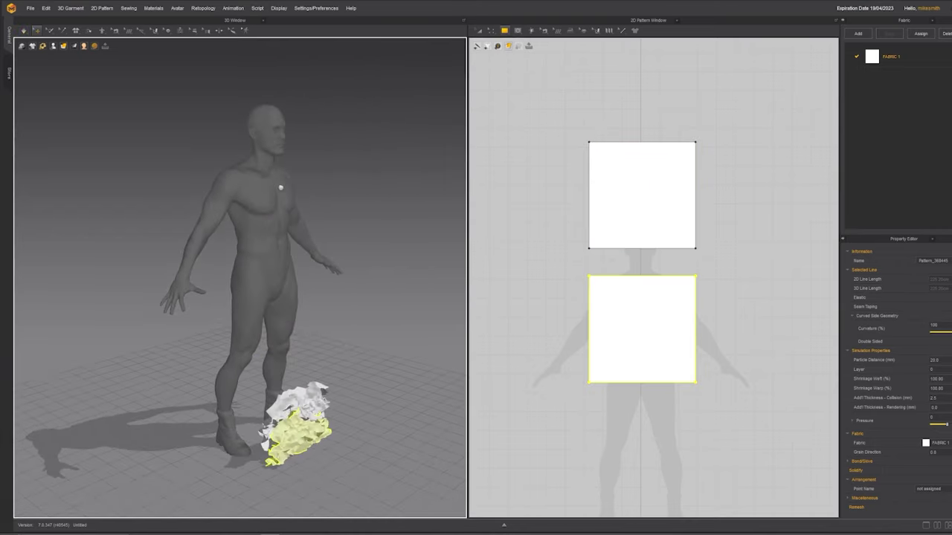
pyautogui.hotkey('ctrl', 'z')
# Rotate the upper square pattern in 3D so it lies horizontally above the avatar's head.
pyautogui.click(268, 210)
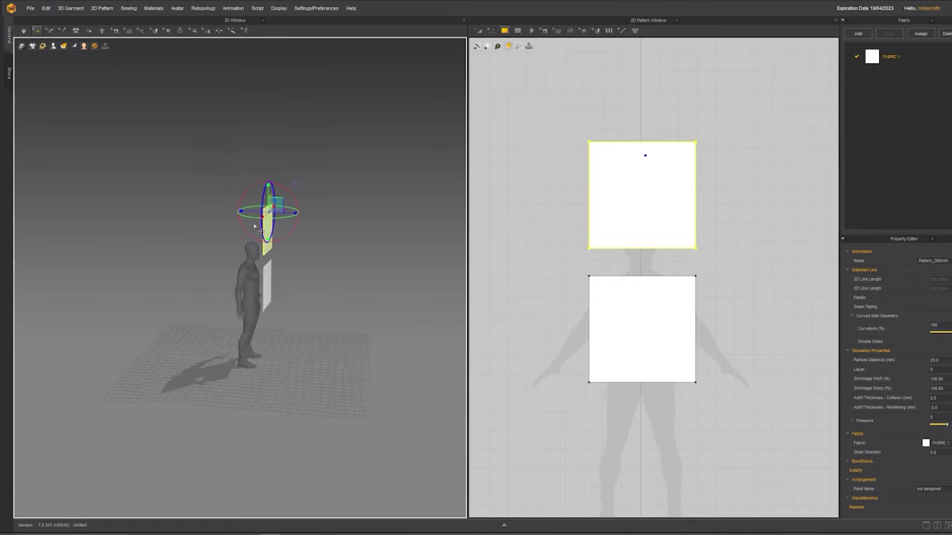
pyautogui.moveTo(269, 211); pyautogui.dragTo(297, 203, button='right')
pyautogui.scroll(4, 297, 203)
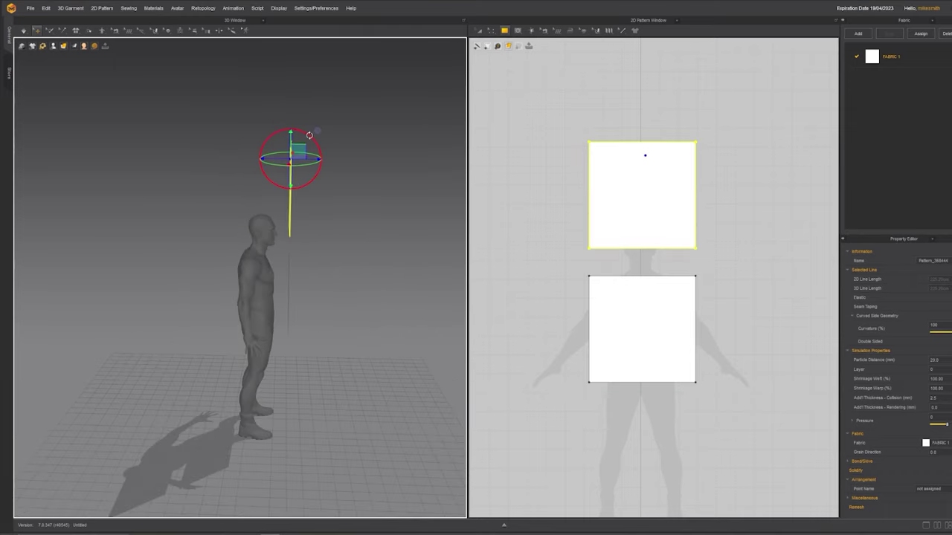
pyautogui.moveTo(310, 135); pyautogui.dragTo(233, 201)
pyautogui.moveTo(275, 272); pyautogui.dragTo(242, 275, button='right')
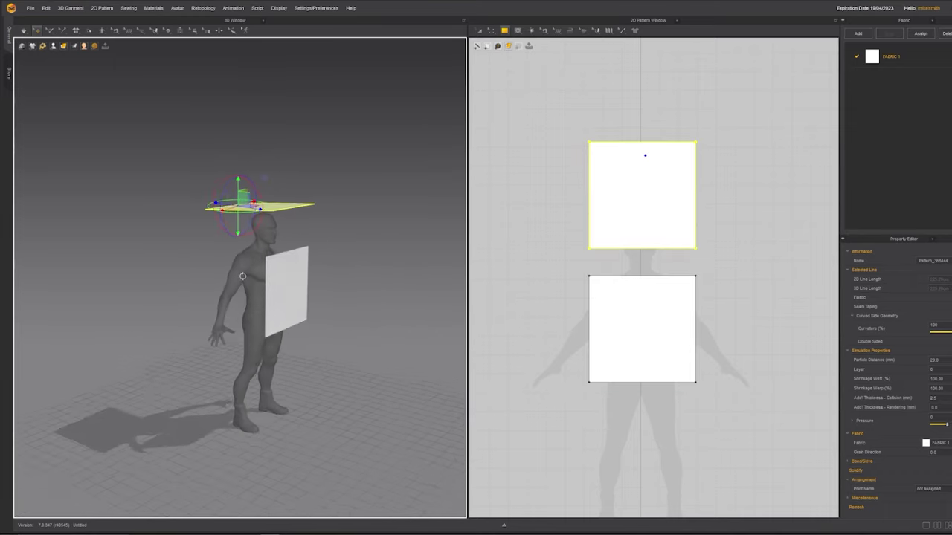
# Sew the lower square's top edge to the upper square's bottom edge with Segment Sewing, starting both from the same side.
pyautogui.click(290, 278)
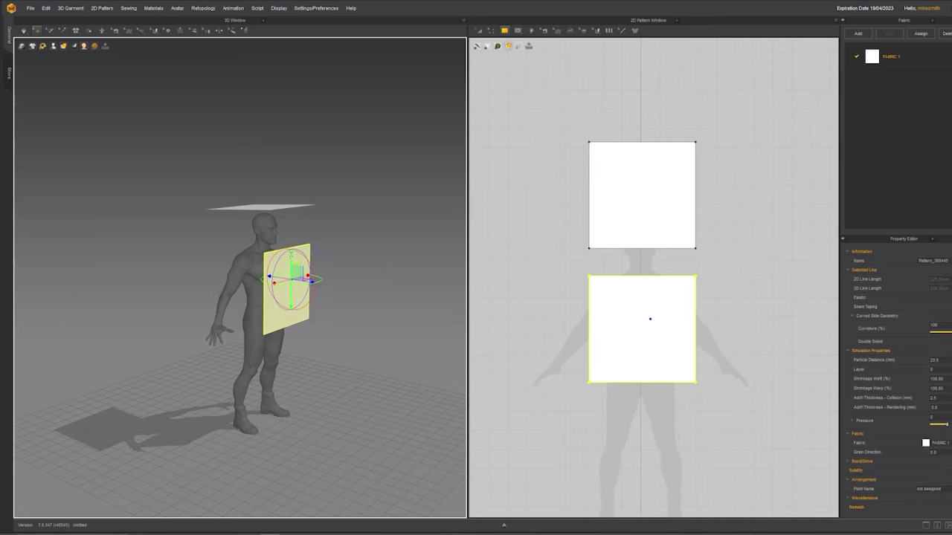
pyautogui.scroll(5, 290, 278)
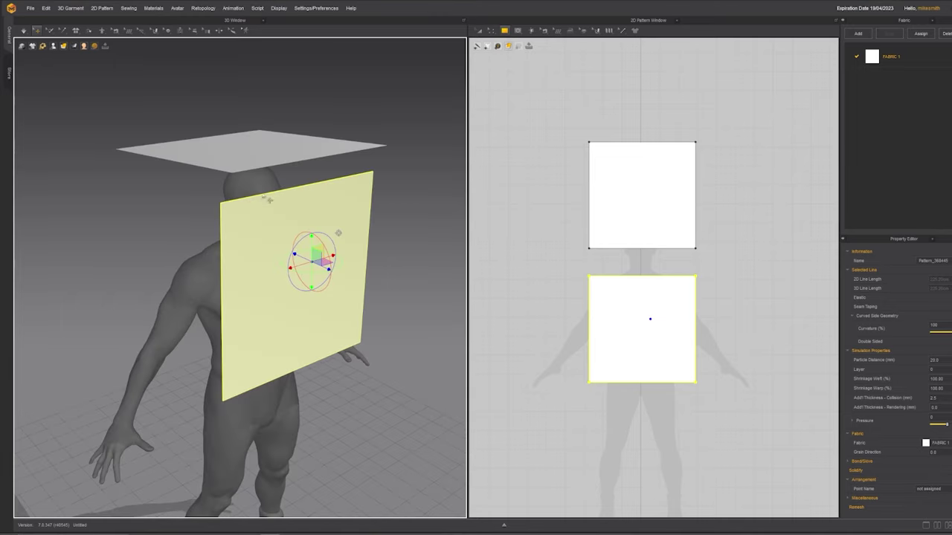
pyautogui.click(544, 33)
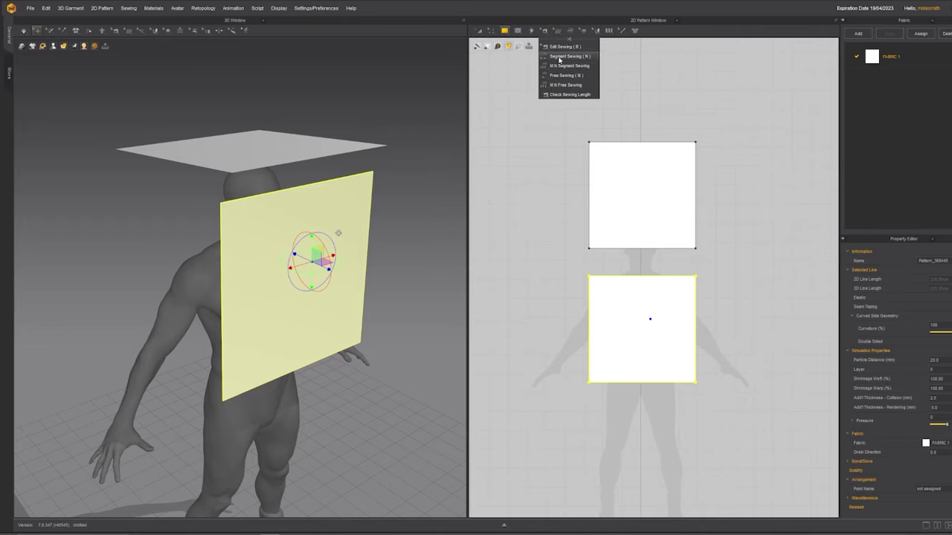
pyautogui.click(559, 58)
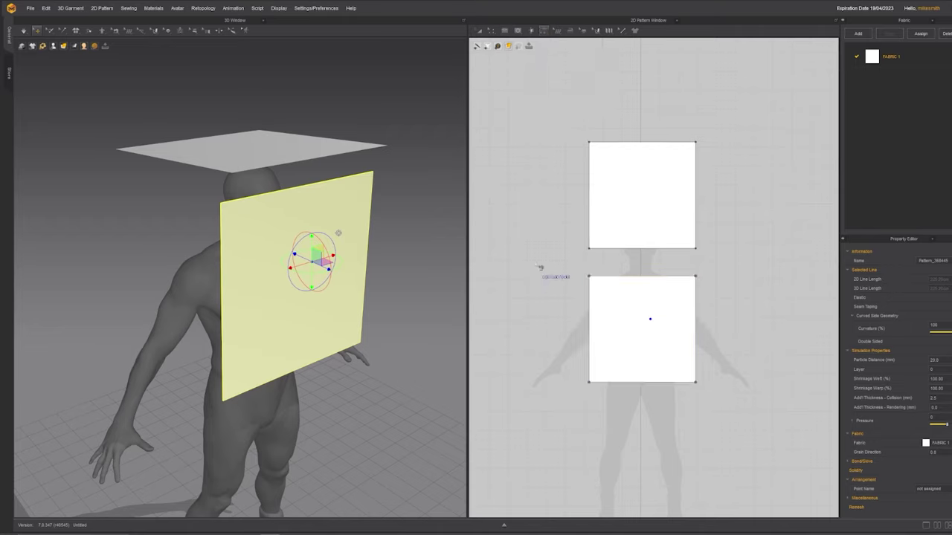
pyautogui.click(614, 278)
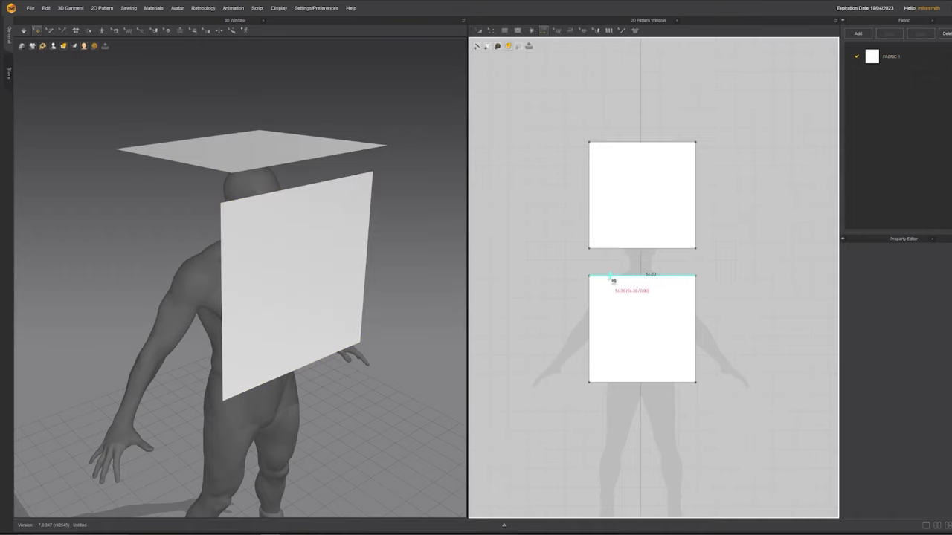
pyautogui.click(613, 251)
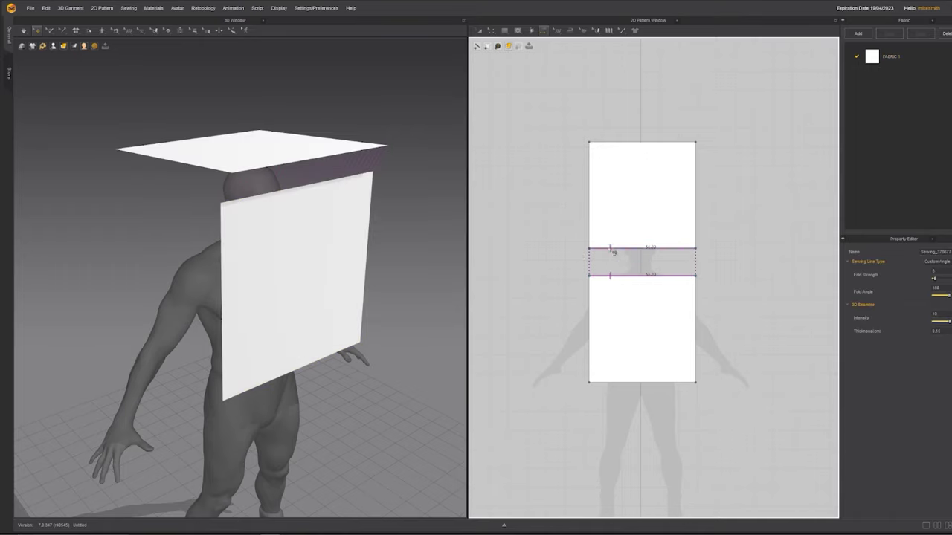
# Simulate the two sewn squares draping over the avatar's head, and undo the simulation.
pyautogui.scroll(5, 238, 196)
pyautogui.moveTo(253, 193); pyautogui.dragTo(240, 226, button='middle')
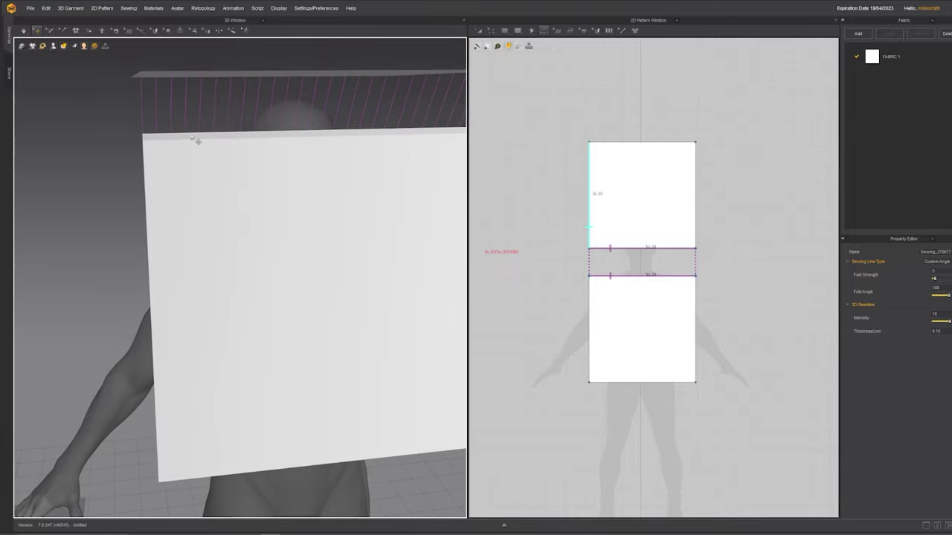
pyautogui.moveTo(223, 148); pyautogui.dragTo(243, 209, button='right')
pyautogui.press('space')
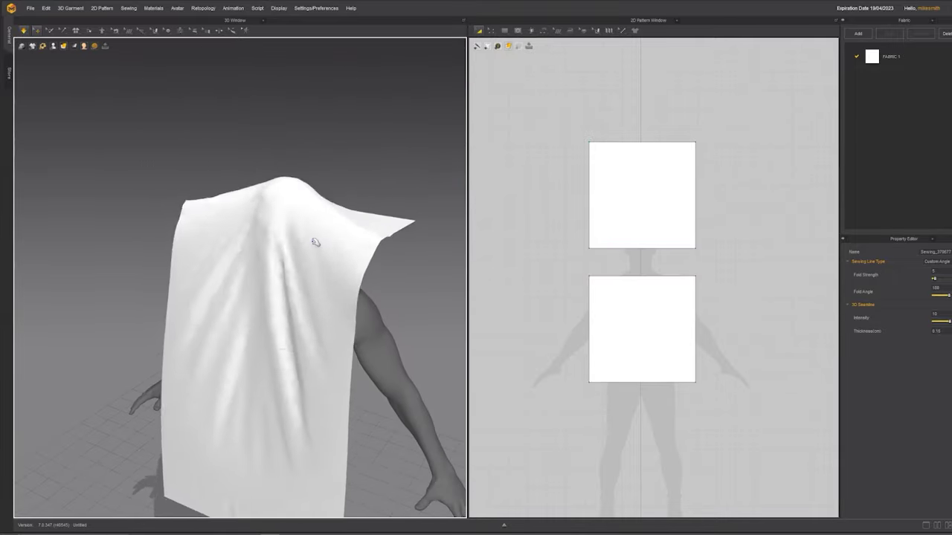
pyautogui.press('space')
pyautogui.scroll(-5, 324, 265)
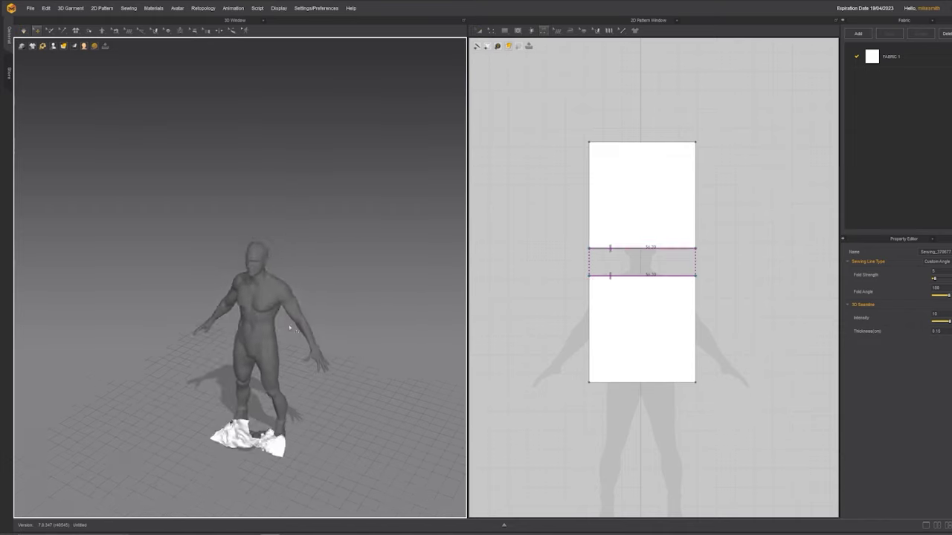
pyautogui.moveTo(290, 336); pyautogui.dragTo(301, 298, button='middle')
pyautogui.hotkey('ctrl', 'z')
# Undo the seam between the two square patterns.
pyautogui.moveTo(409, 260); pyautogui.dragTo(328, 260, button='right')
pyautogui.scroll(5, 324, 274)
pyautogui.moveTo(314, 250); pyautogui.dragTo(300, 278, button='middle')
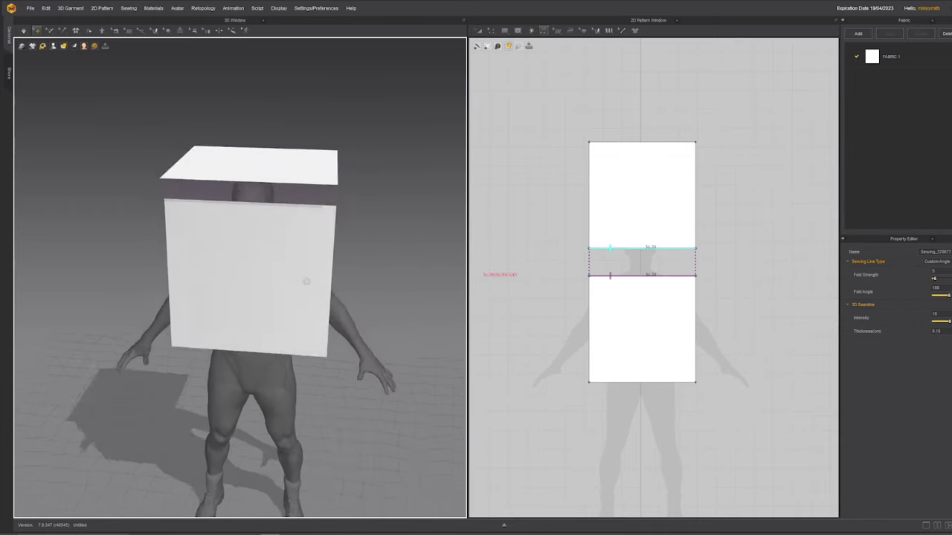
pyautogui.moveTo(215, 236); pyautogui.dragTo(291, 226, button='right')
pyautogui.moveTo(174, 183); pyautogui.dragTo(214, 214, button='middle')
pyautogui.hotkey('ctrl', 'z')
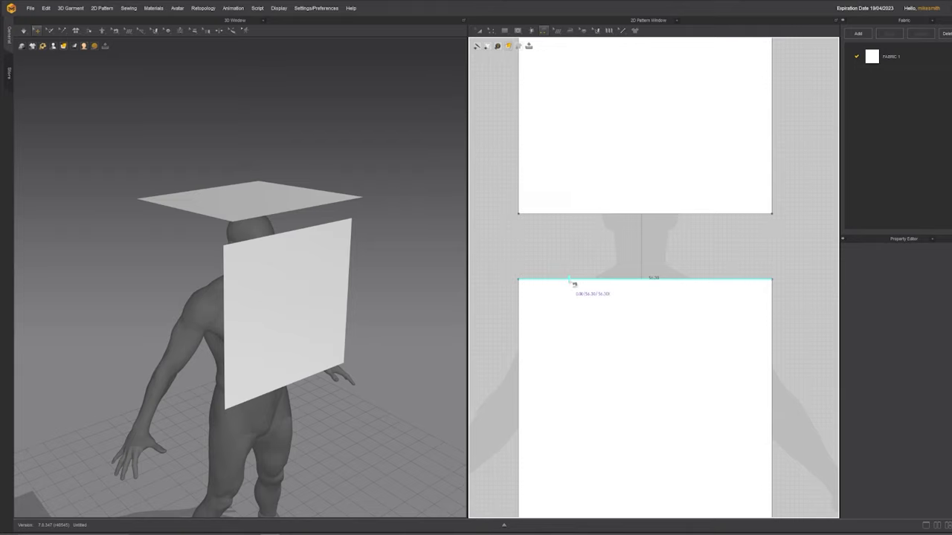
# Try sewing the squares' facing edges from opposite ends so the seam crosses, and simulate the twisted cloth.
pyautogui.click(730, 219)
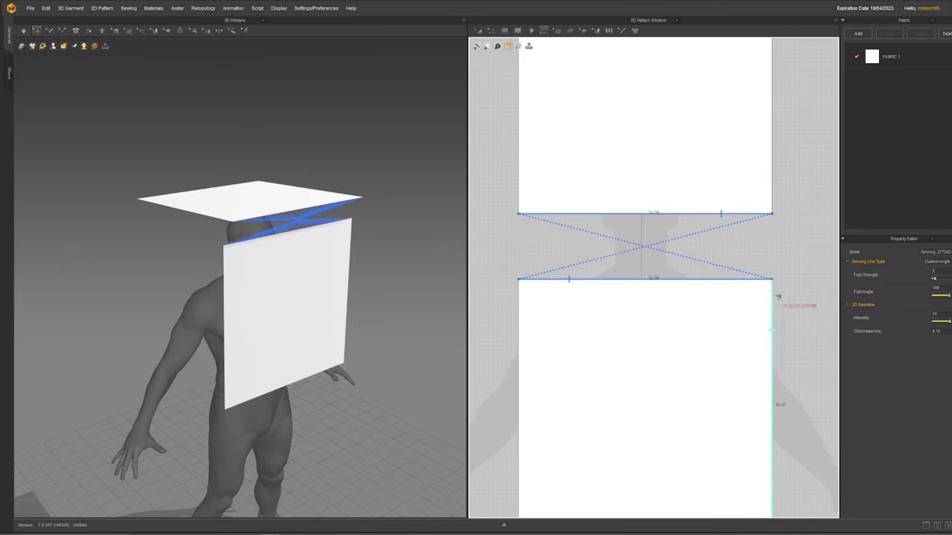
pyautogui.moveTo(334, 255); pyautogui.dragTo(285, 241, button='right')
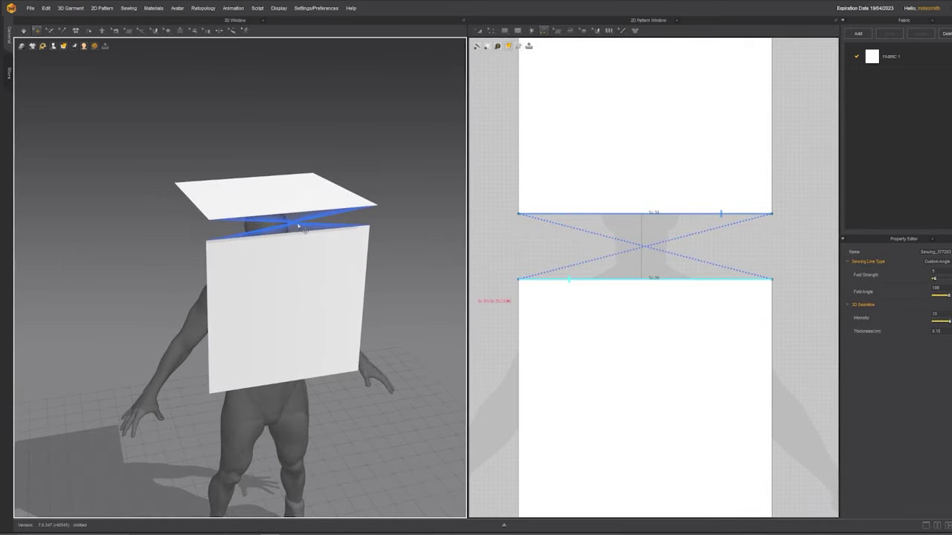
pyautogui.press('space')
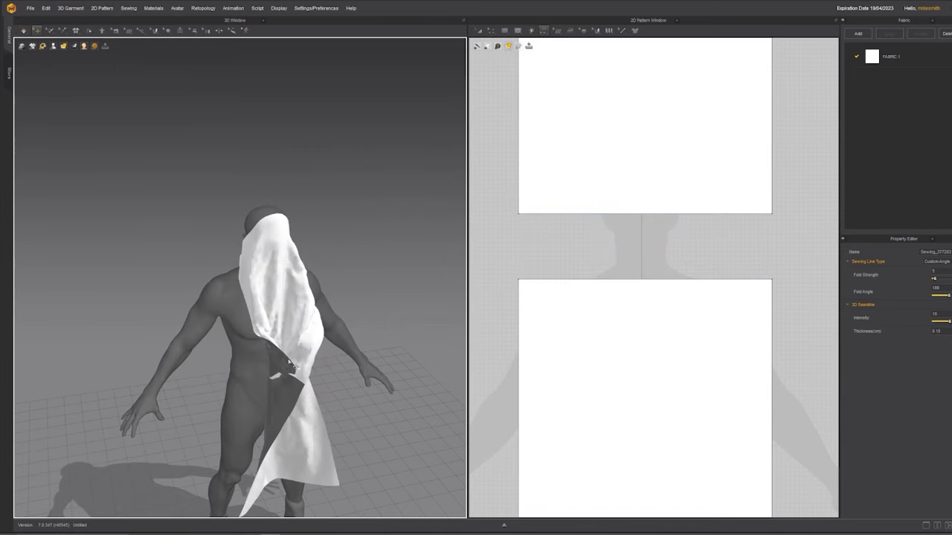
pyautogui.press('space')
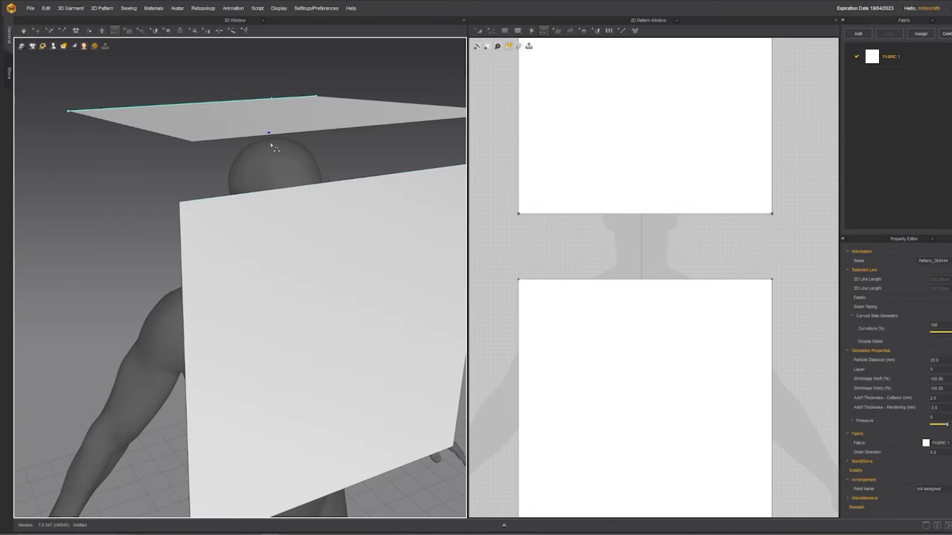
# Sew the horizontal square's front edge to the upright square's top edge directly in 3D, starting from matching ends.
pyautogui.click(349, 127)
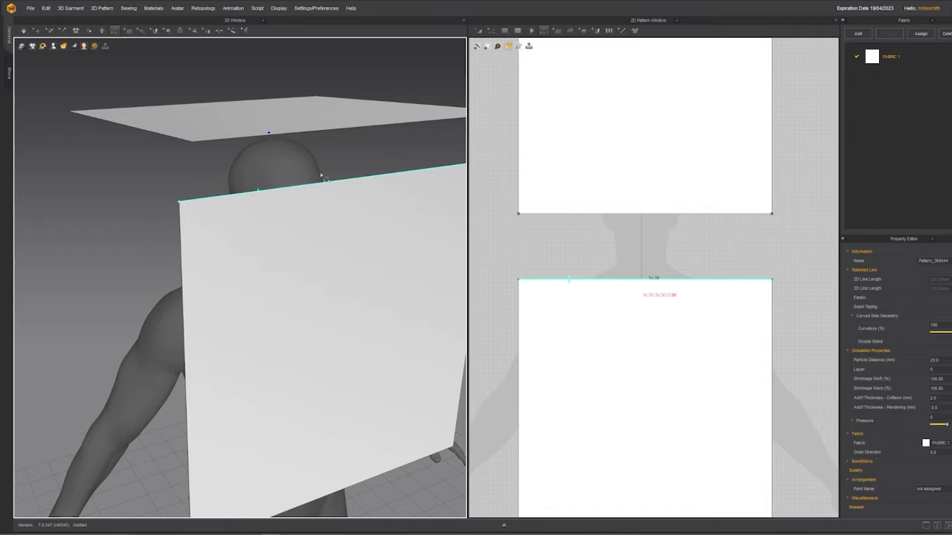
pyautogui.click(279, 137)
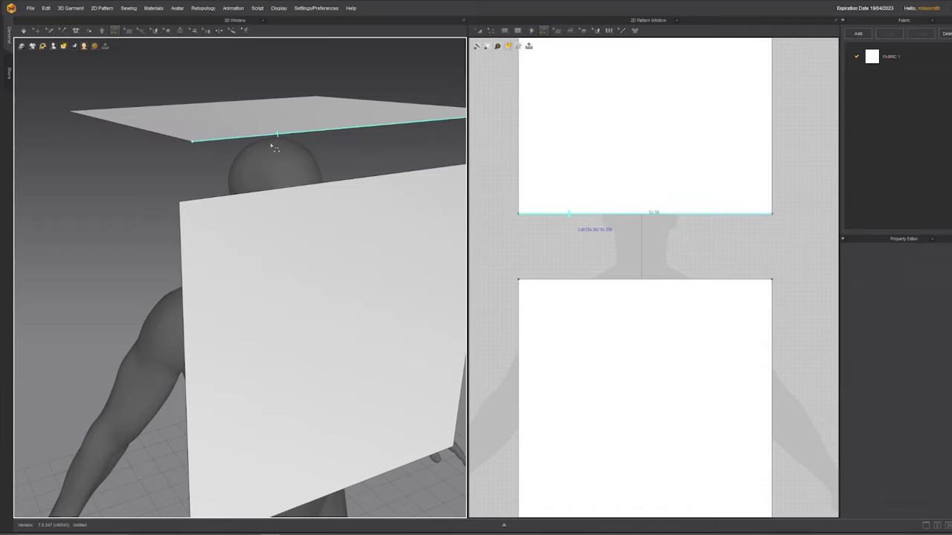
pyautogui.click(266, 194)
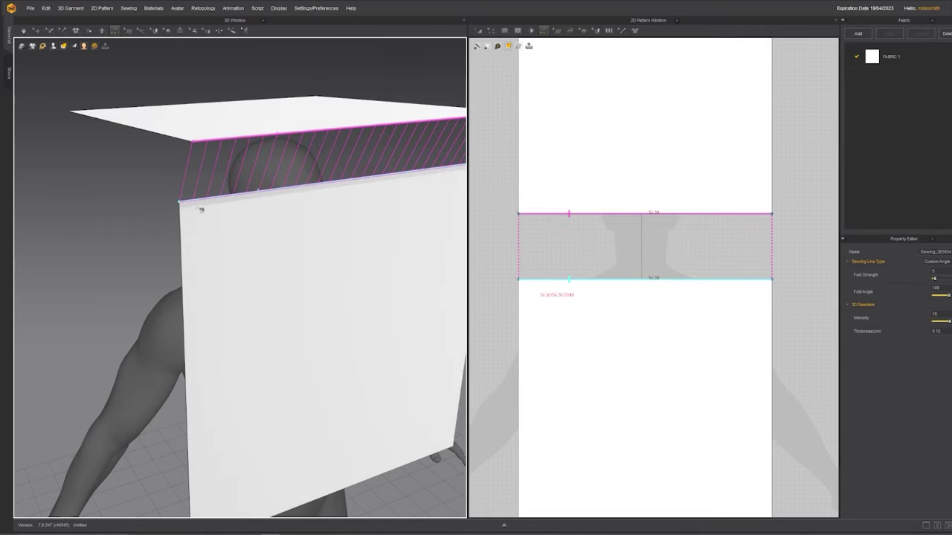
# Simulate the squares joined by the uncrossed seam so they drape over the avatar's head.
pyautogui.moveTo(191, 223); pyautogui.dragTo(234, 240, button='right')
pyautogui.press('space')
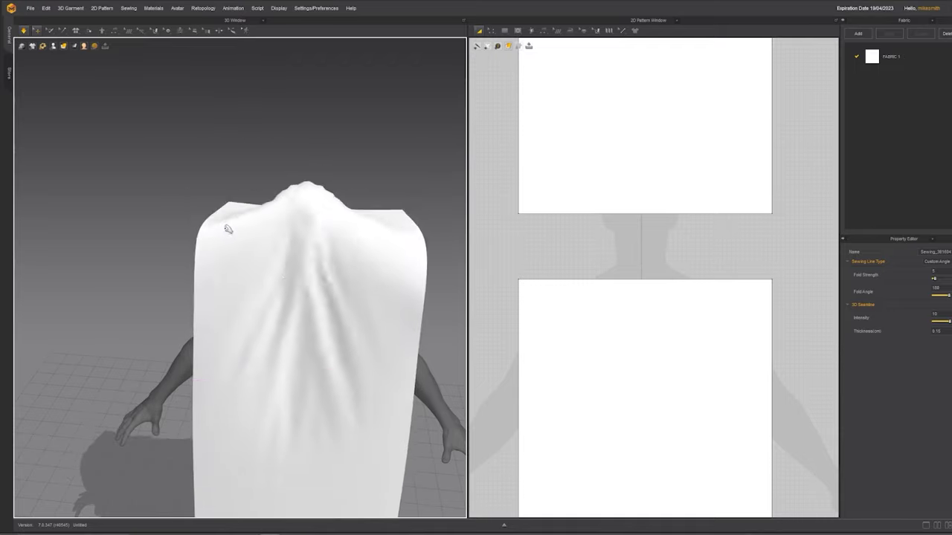
pyautogui.moveTo(353, 316); pyautogui.dragTo(294, 305, button='right')
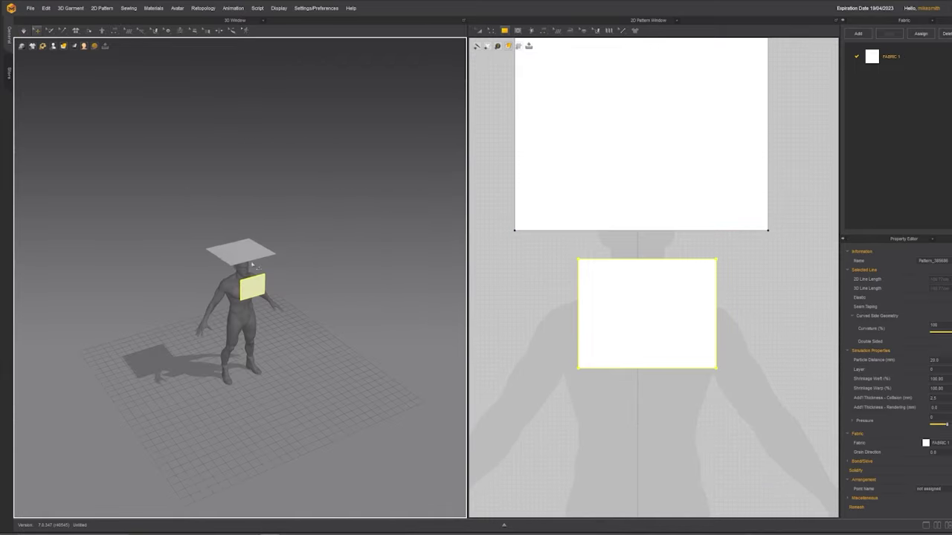
# Sew the large square's bottom edge to the smaller rectangle's top edge with Segment Sewing.
pyautogui.moveTo(223, 245); pyautogui.dragTo(316, 251, button='right')
pyautogui.click(545, 31)
pyautogui.click(599, 230)
pyautogui.click(607, 260)
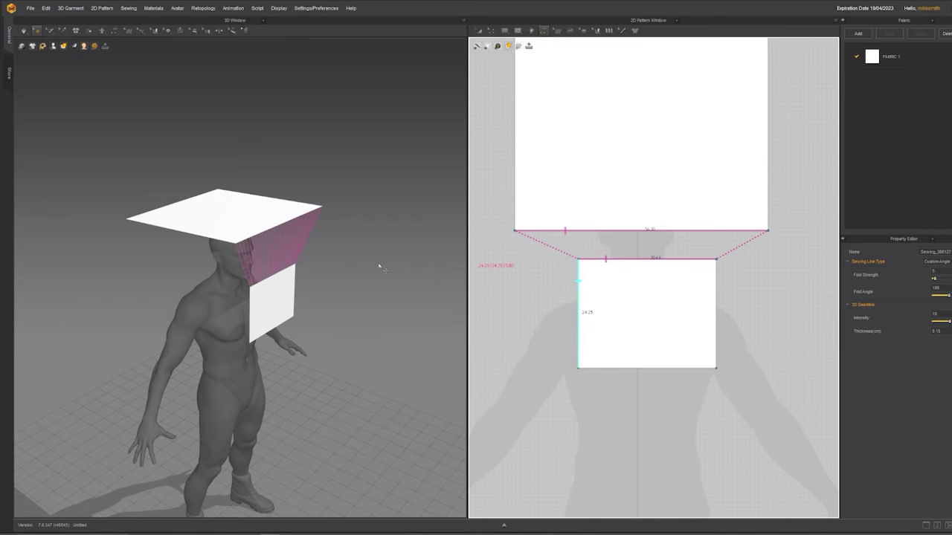
# Simulate the unequal-length seam and examine how the large square gathers along the small rectangle.
pyautogui.moveTo(379, 266); pyautogui.dragTo(231, 282, button='right')
pyautogui.press('space')
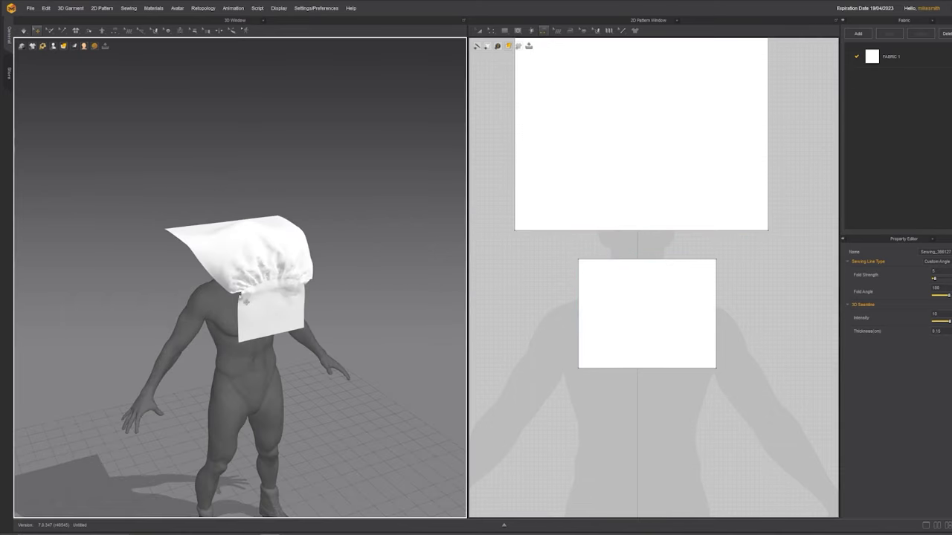
pyautogui.scroll(5, 245, 300)
pyautogui.scroll(-5, 399, 295)
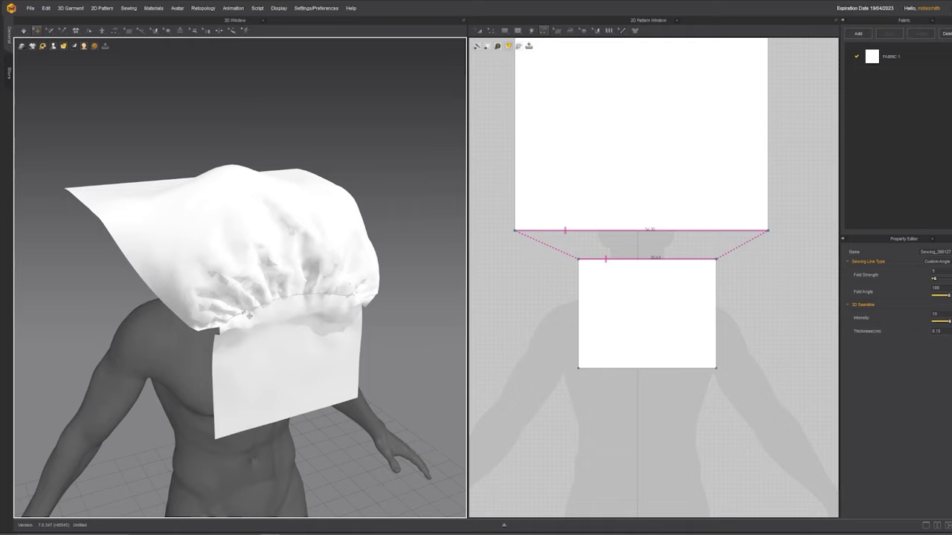
# Undo the gathered simulation and the seam between the large square and the small rectangle.
pyautogui.moveTo(355, 297); pyautogui.dragTo(267, 314, button='right')
pyautogui.hotkey('ctrl', 'z')
pyautogui.hotkey('ctrl', 'z')
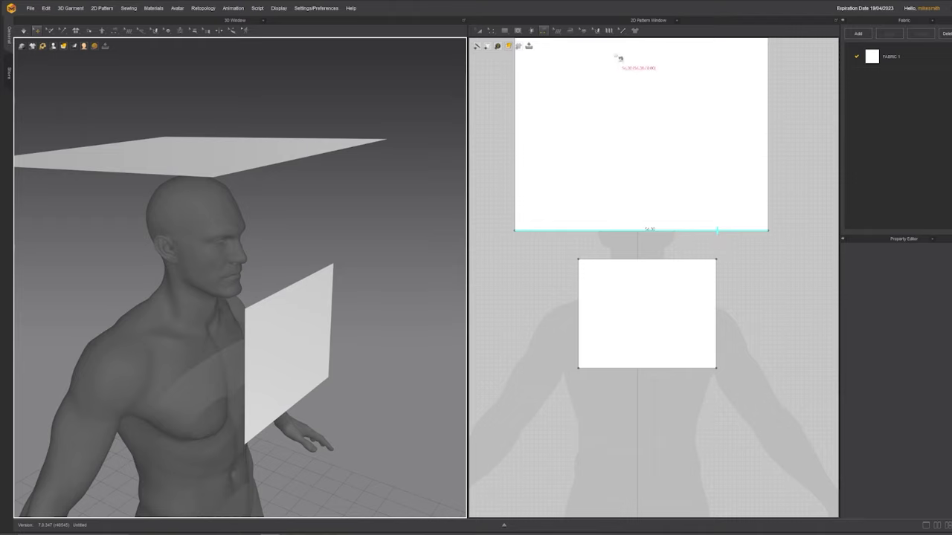
# Sew the small rectangle's top edge to an equal-length stretch of the large square's bottom edge with Free Sewing, starting at its outer corner.
pyautogui.click(544, 31)
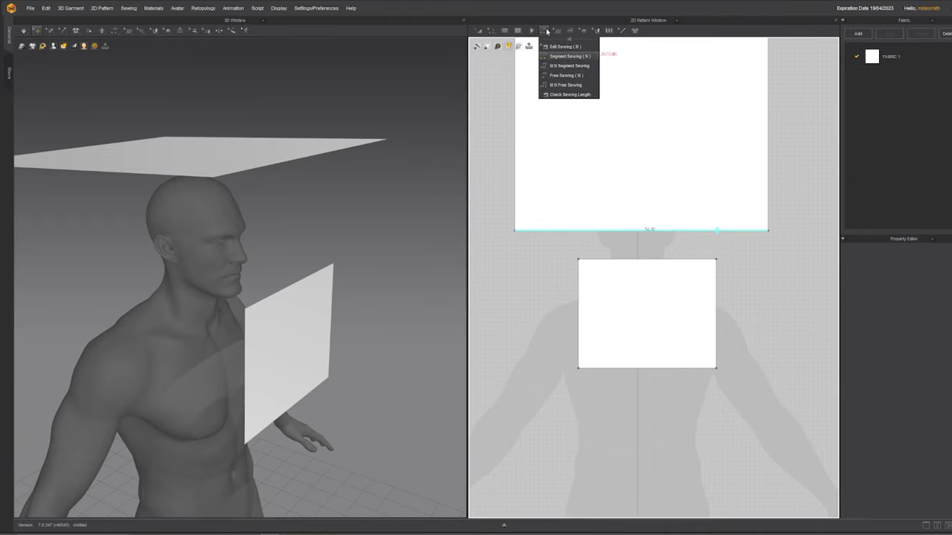
pyautogui.click(557, 76)
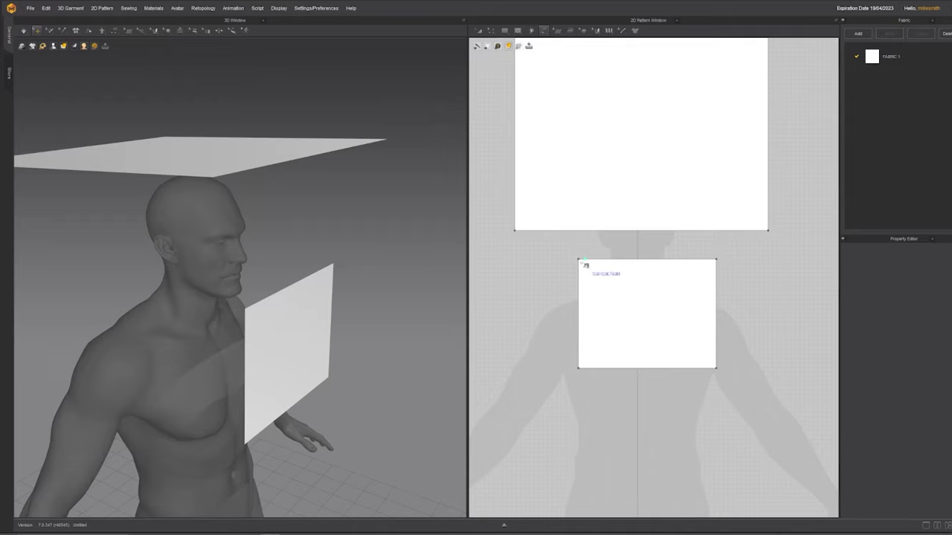
pyautogui.click(580, 260)
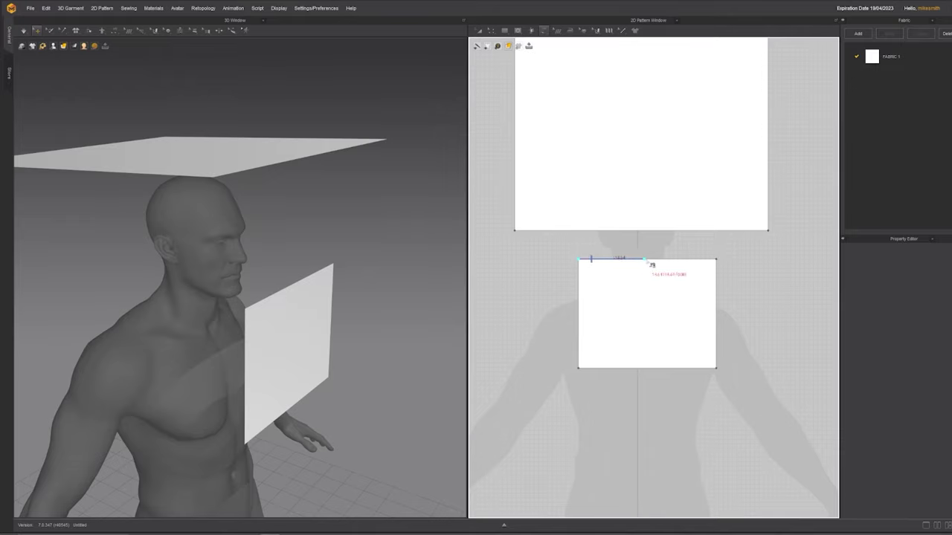
pyautogui.click(715, 260)
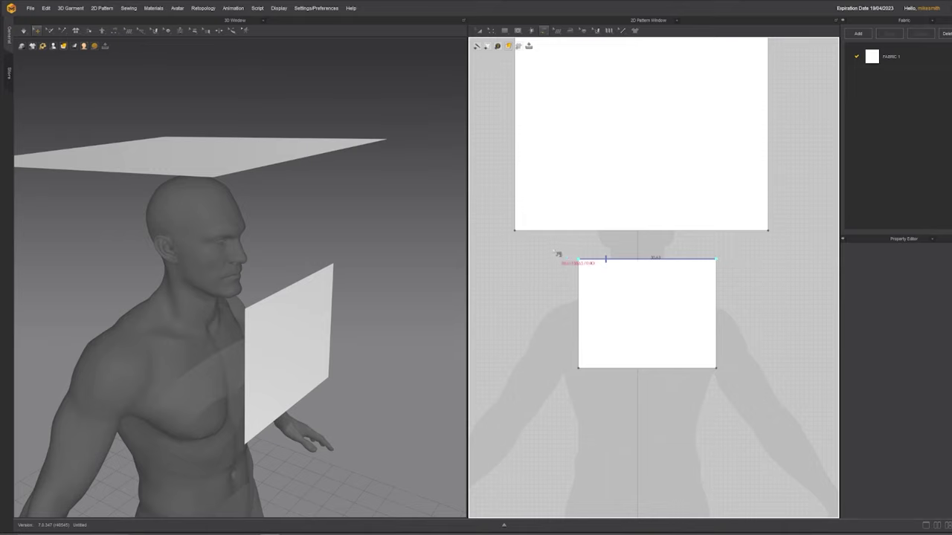
pyautogui.click(515, 231)
pyautogui.click(652, 230)
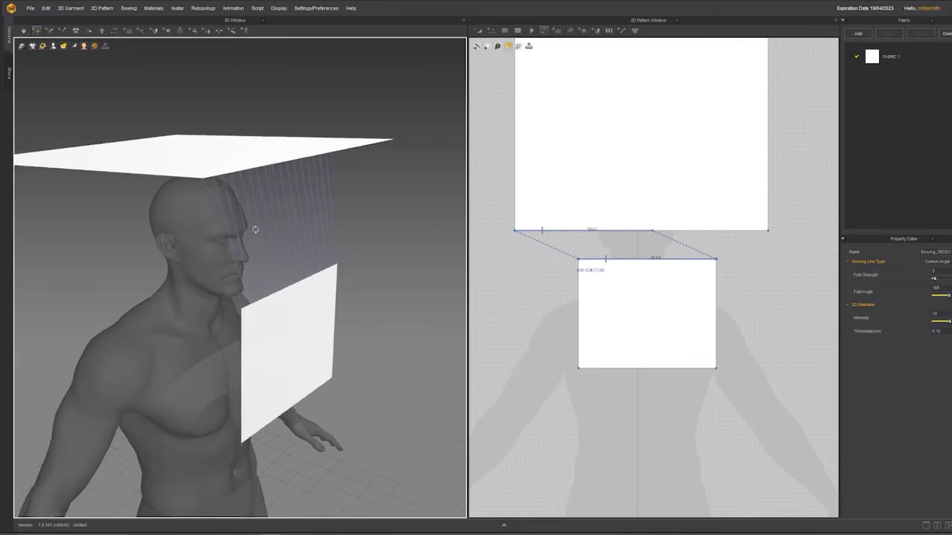
# Simulate the offset equal-length seam, then undo the simulation and the seam.
pyautogui.moveTo(250, 230); pyautogui.dragTo(211, 301, button='right')
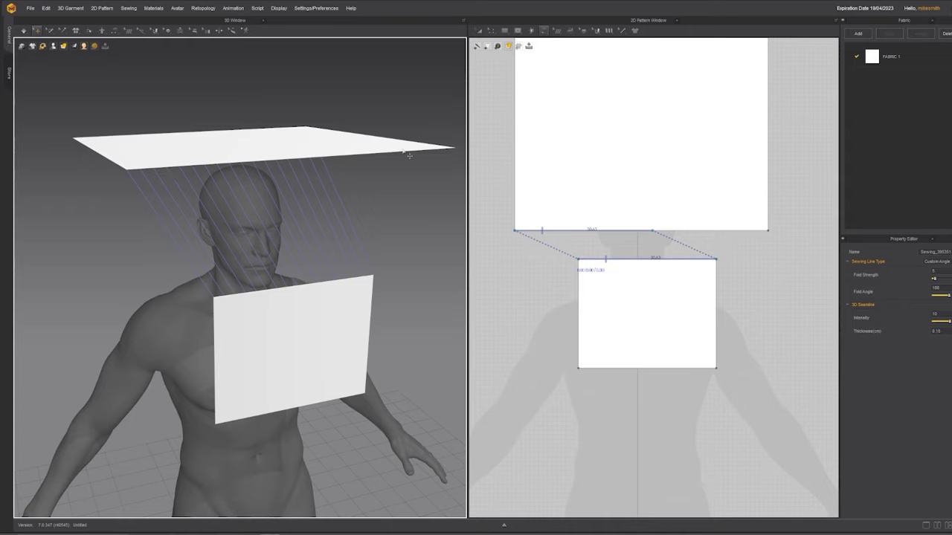
pyautogui.press('space')
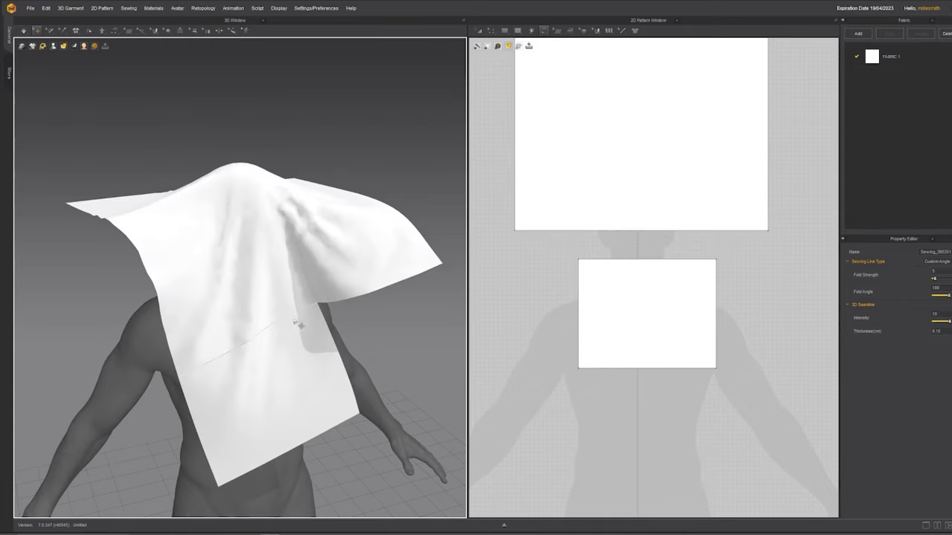
pyautogui.hotkey('ctrl', 'z')
pyautogui.hotkey('ctrl', 'z')
# Sew the small rectangle's full top edge to a short central stretch of the large square's bottom edge with Free Sewing.
pyautogui.click(579, 259)
pyautogui.click(611, 230)
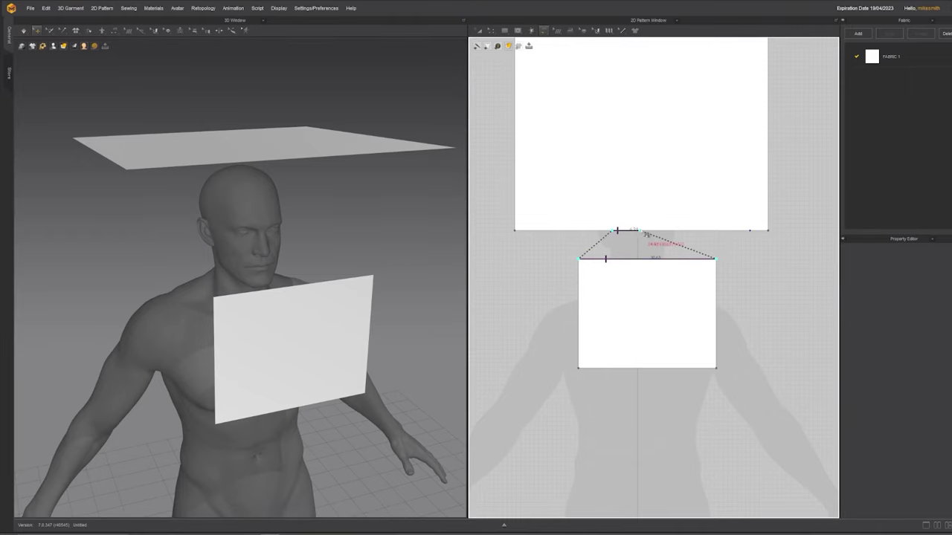
pyautogui.click(656, 230)
# Simulate the short central seam and examine how the small rectangle gathers along it.
pyautogui.moveTo(323, 213); pyautogui.dragTo(302, 185, button='right')
pyautogui.press('space')
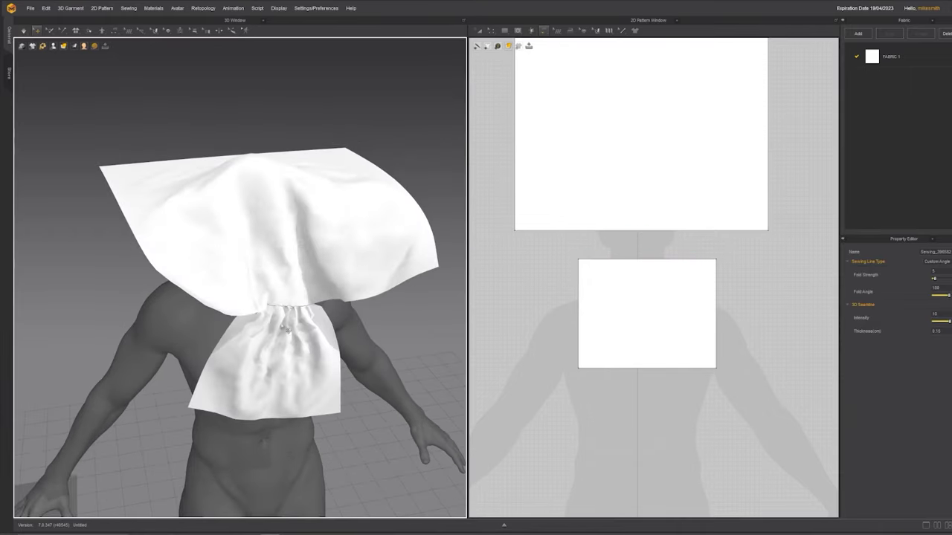
pyautogui.moveTo(281, 311); pyautogui.dragTo(305, 306, button='right')
pyautogui.press('space')
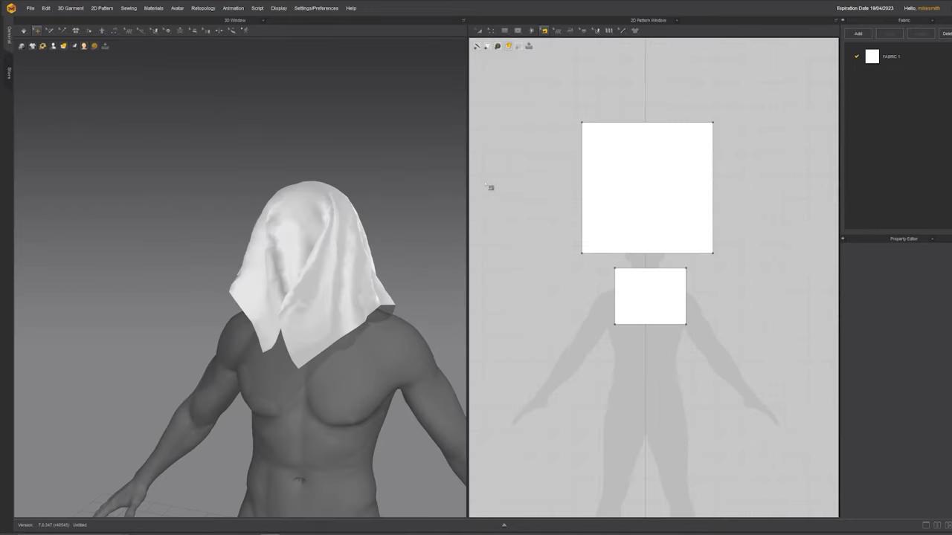
# Delete all pattern pieces from the 2D pattern window.
pyautogui.hotkey('ctrl', 'a')
pyautogui.press('Delete')
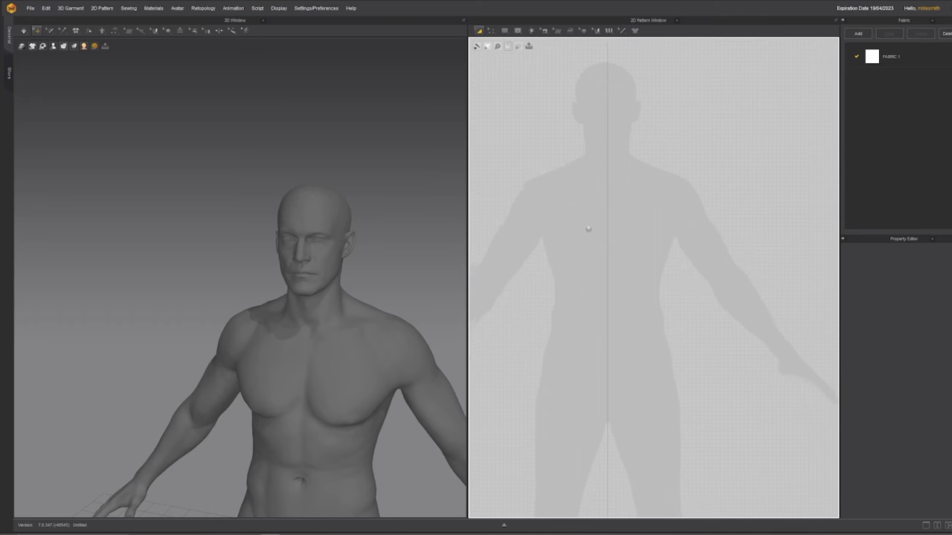
pyautogui.moveTo(588, 229); pyautogui.dragTo(584, 225, button='middle')
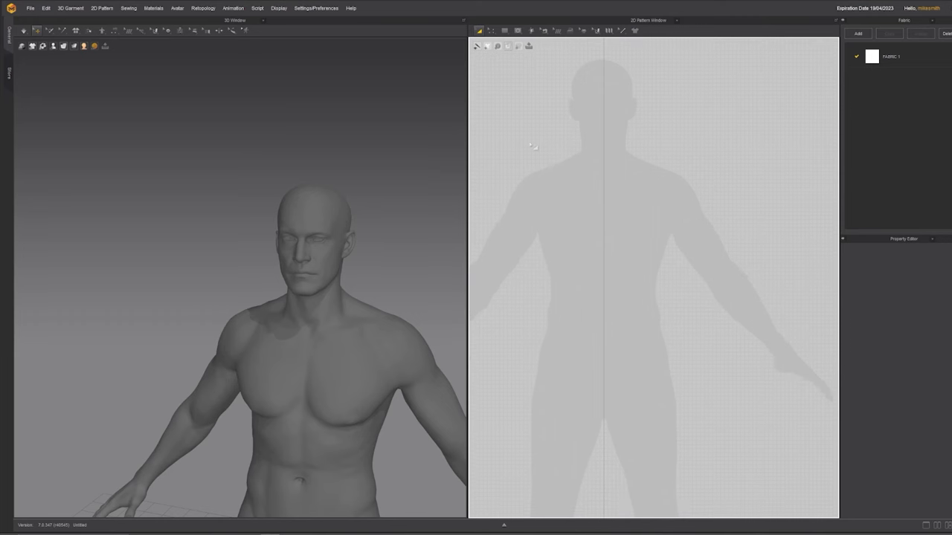
# Draw a half-front vest polygon with slanted neckline, shoulder, armhole and side edges, about 18 cm wide at the hem, starting on the avatar's centre line.
pyautogui.click(504, 31)
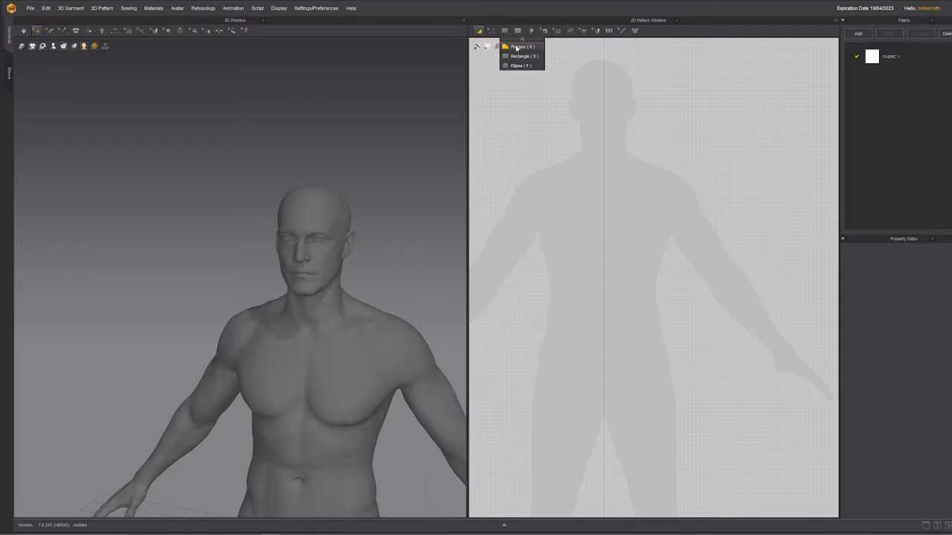
pyautogui.click(517, 47)
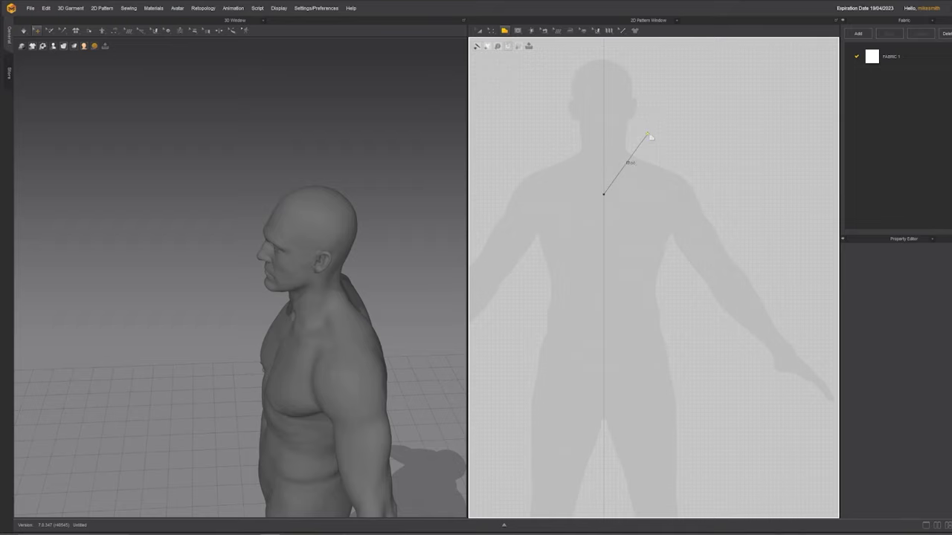
pyautogui.click(684, 154)
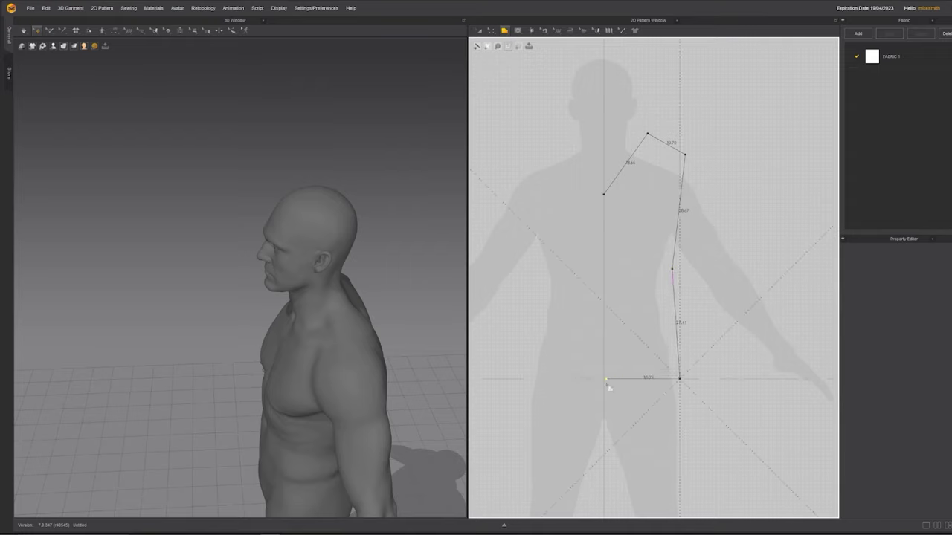
pyautogui.click(604, 194)
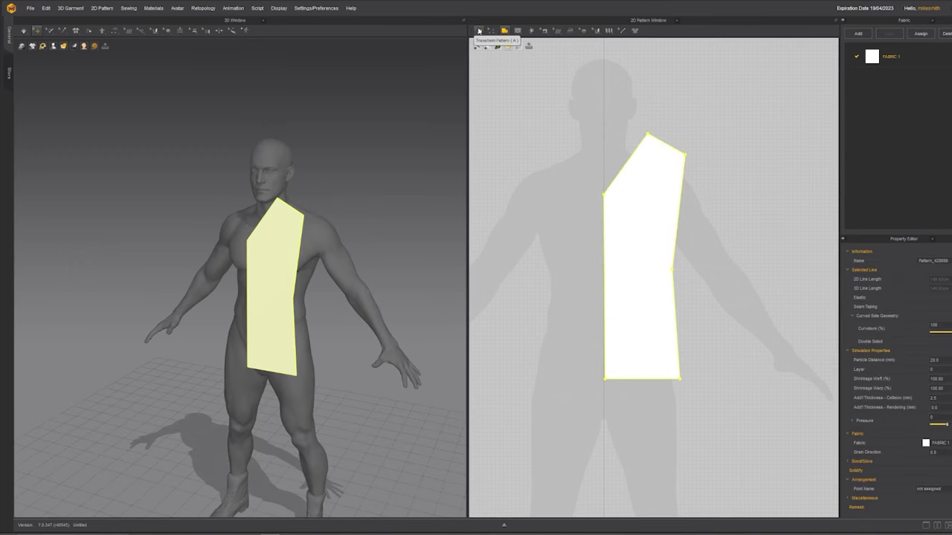
# Shift the half-front piece slightly outward from the centre line and place a symmetric, linked copy on the avatar's other side.
pyautogui.click(479, 31)
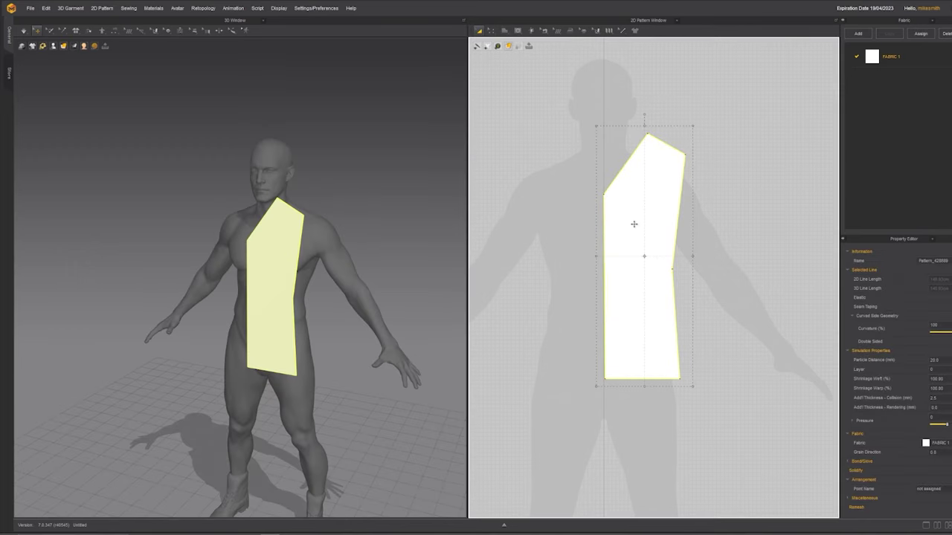
pyautogui.moveTo(633, 224); pyautogui.dragTo(647, 221)
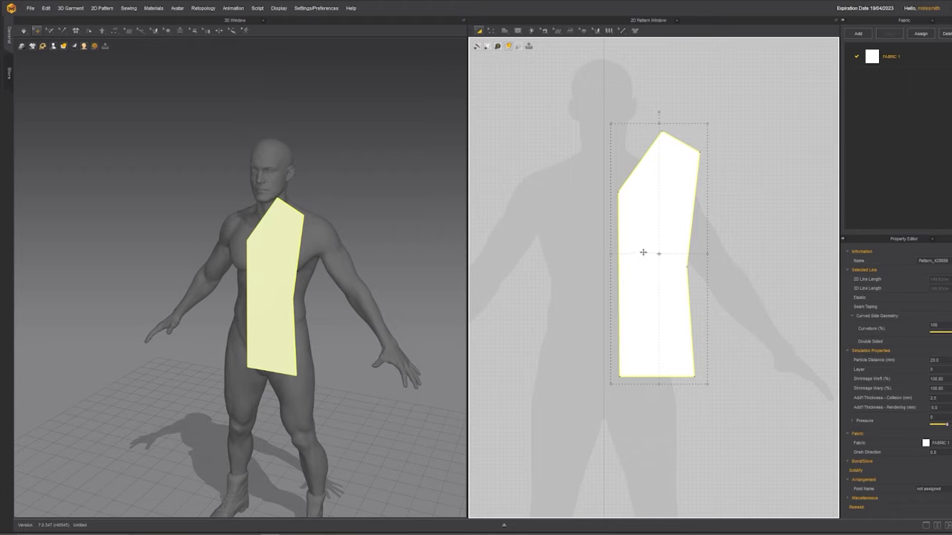
pyautogui.hotkey('ctrl', 'd')
pyautogui.click(549, 256)
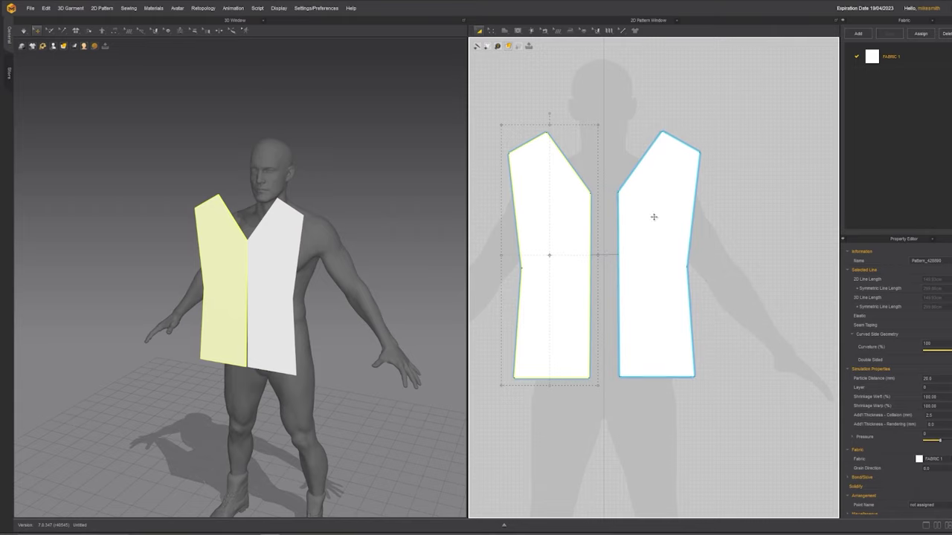
pyautogui.click(738, 284)
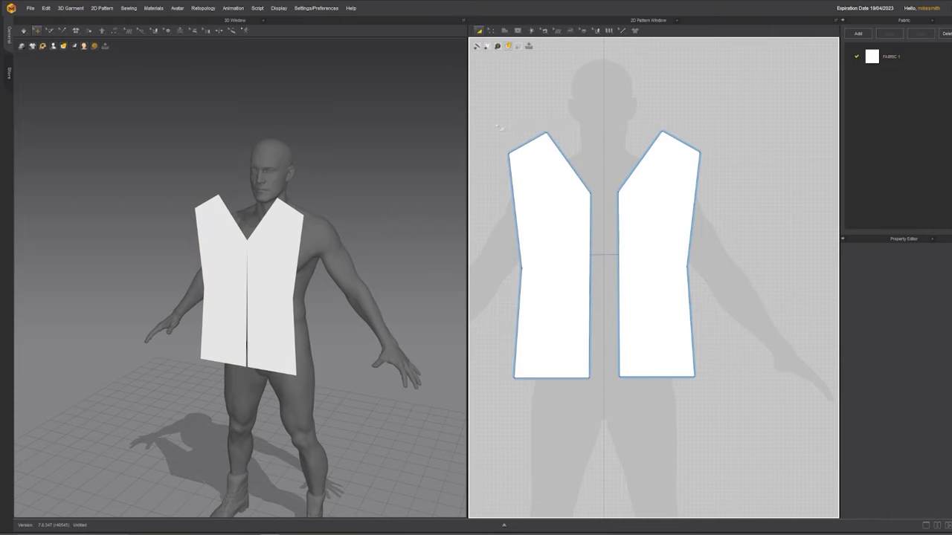
# Move the front pieces' underarm points outward in line with the hem corners and lower the hem edge slightly using Edit Pattern.
pyautogui.click(490, 31)
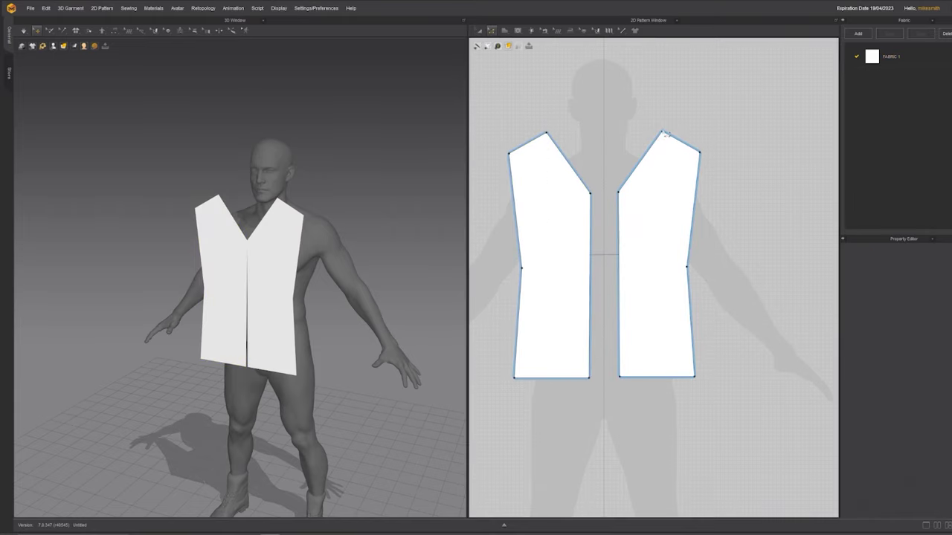
pyautogui.click(664, 133)
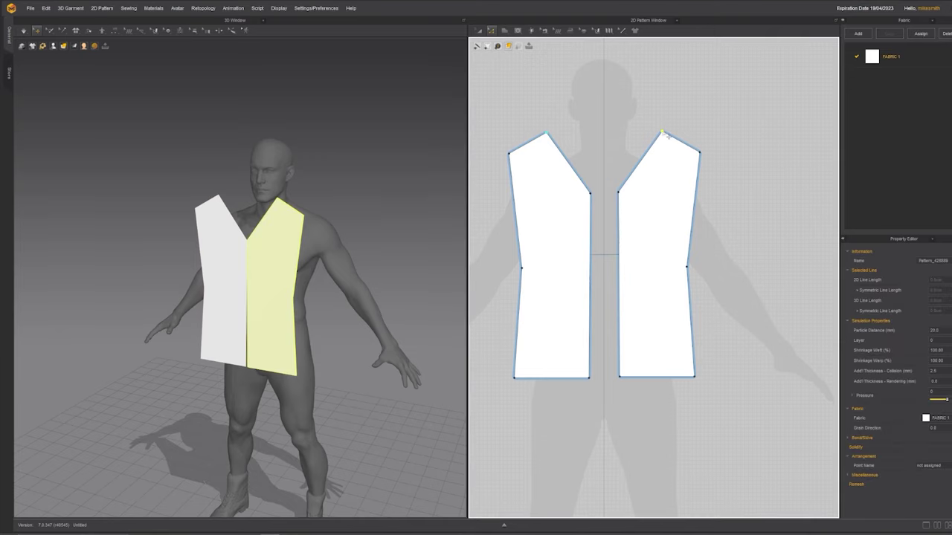
pyautogui.moveTo(666, 131)
pyautogui.mouseDown()
pyautogui.moveTo(633, 128)
pyautogui.moveTo(661, 132)
pyautogui.mouseUp()
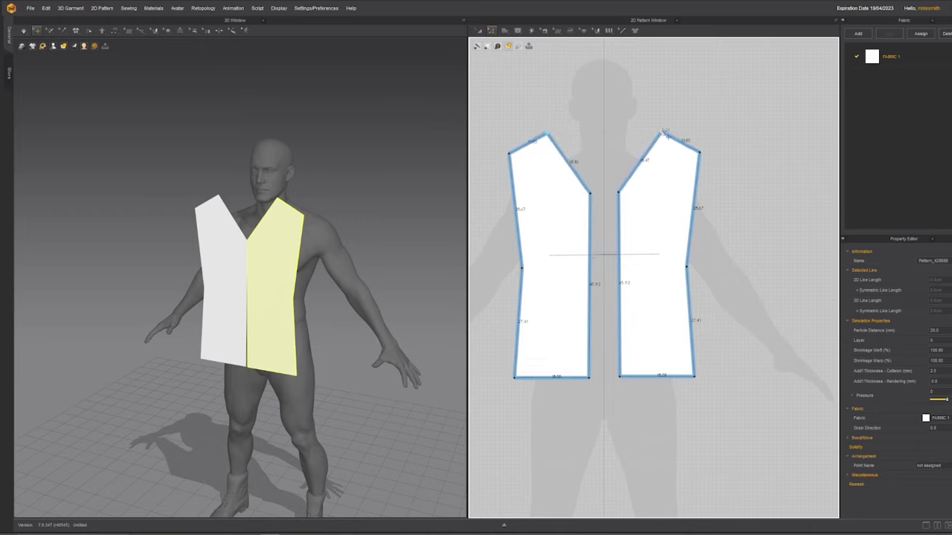
pyautogui.moveTo(692, 272); pyautogui.dragTo(696, 271)
pyautogui.click(670, 385)
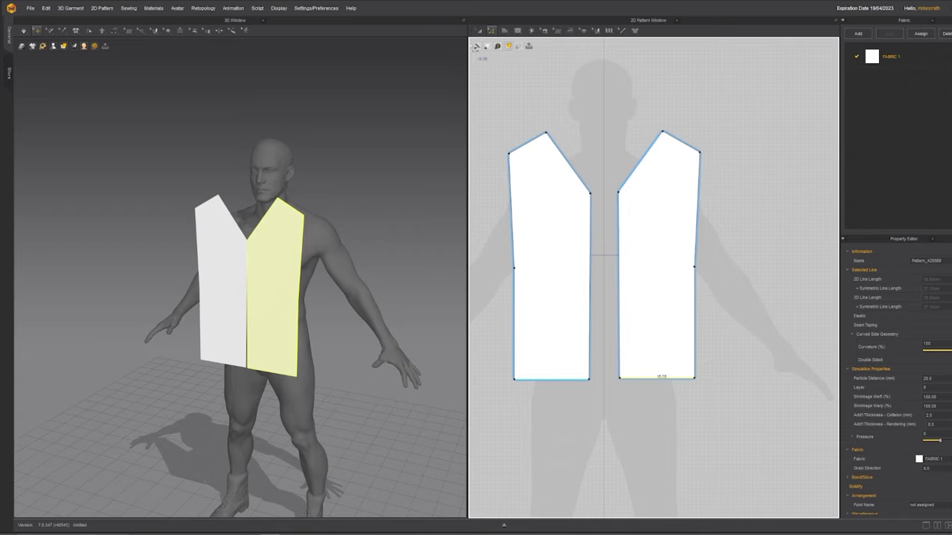
# Curve the neckline and armhole edges of the front pieces inward with Edit Curvature.
pyautogui.click(493, 32)
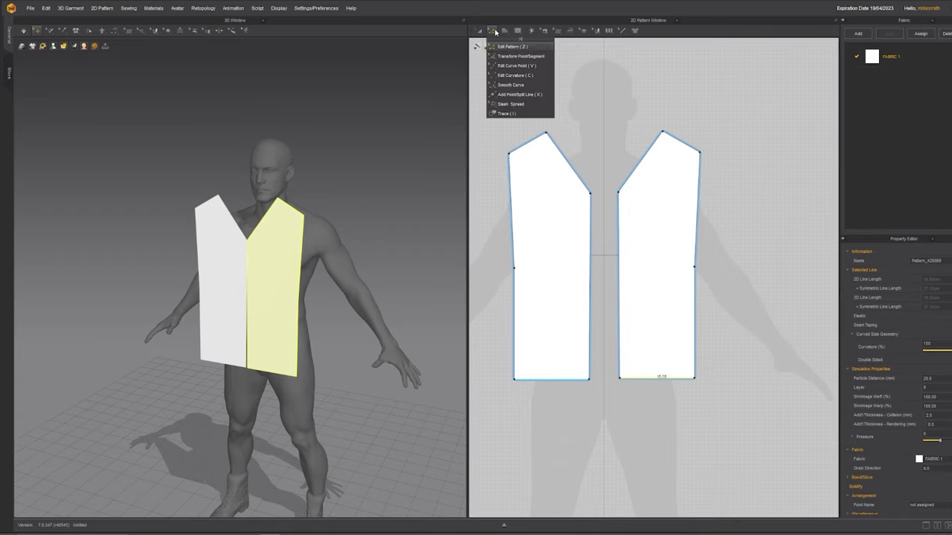
pyautogui.click(507, 77)
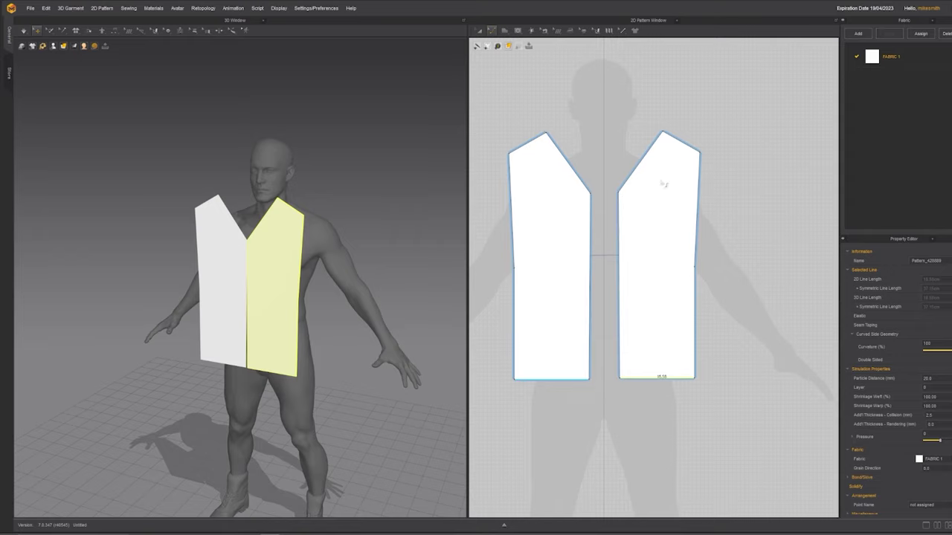
pyautogui.moveTo(642, 169); pyautogui.dragTo(647, 176)
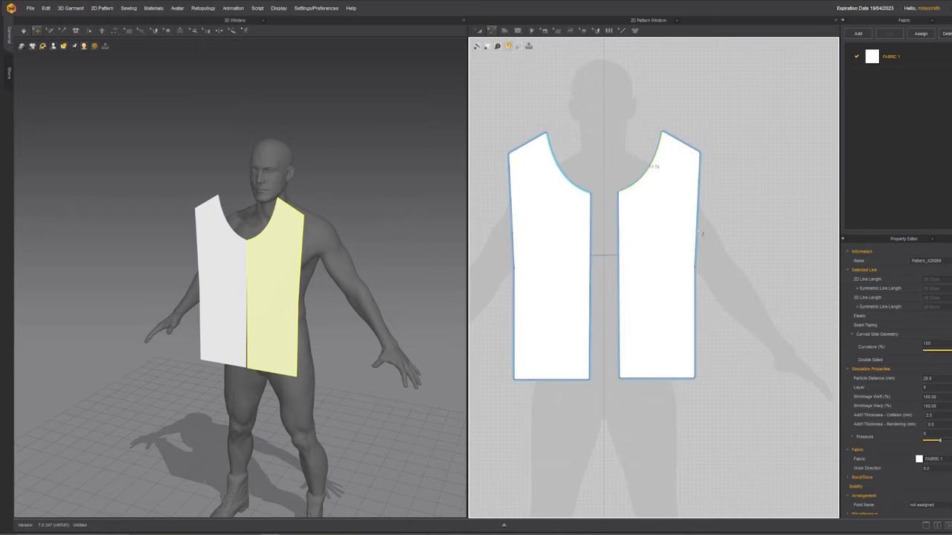
pyautogui.moveTo(700, 234); pyautogui.dragTo(685, 238)
# Widen the front pieces by moving their side edges outward with Edit Pattern.
pyautogui.click(492, 30)
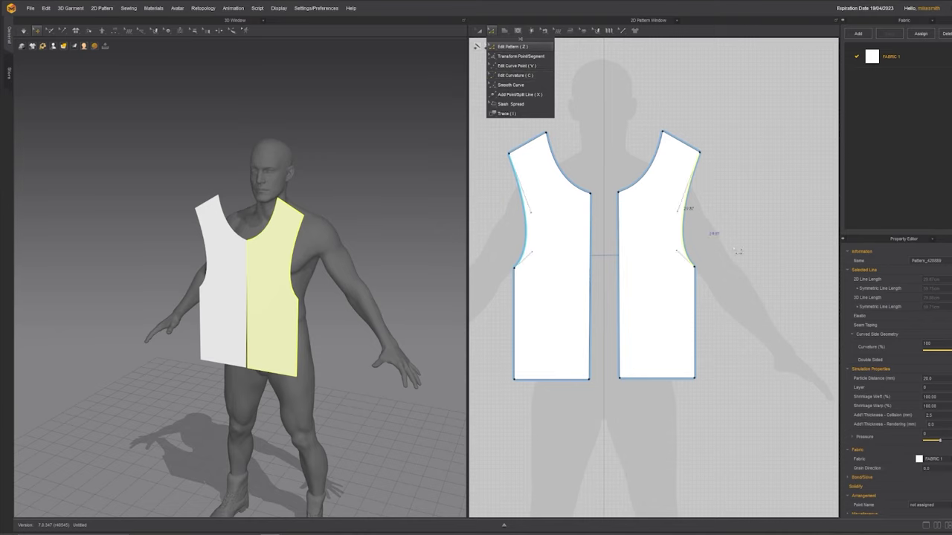
pyautogui.click(508, 48)
pyautogui.moveTo(695, 320); pyautogui.dragTo(708, 319)
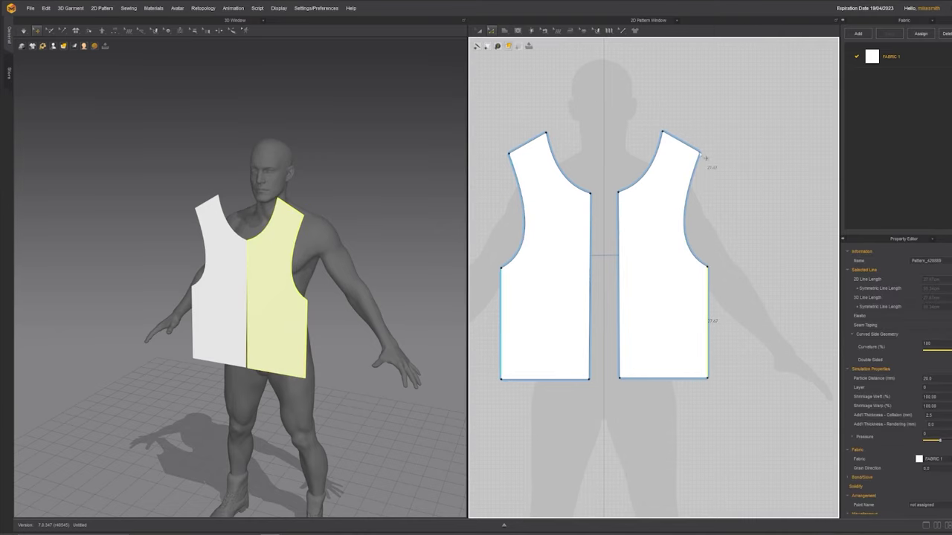
# Refine the neckline by shifting the inner shoulder points down and outward, adjusting the curve, and raising the centre-front neck points.
pyautogui.moveTo(663, 131); pyautogui.dragTo(669, 136)
pyautogui.moveTo(662, 170); pyautogui.dragTo(658, 170)
pyautogui.moveTo(619, 193); pyautogui.dragTo(618, 184)
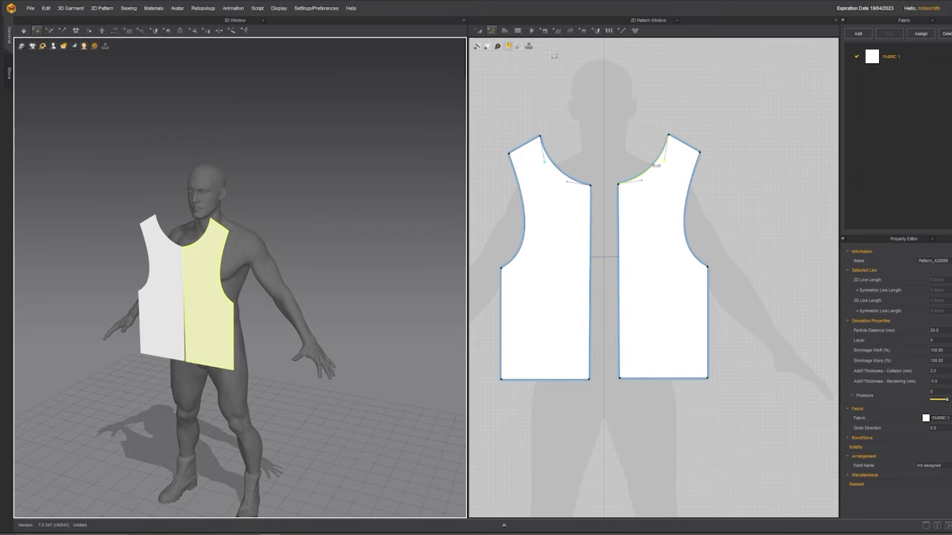
# Copy the front piece on the avatar's left side and place the duplicate in the empty space beside the avatar.
pyautogui.press('a')
pyautogui.click(665, 295)
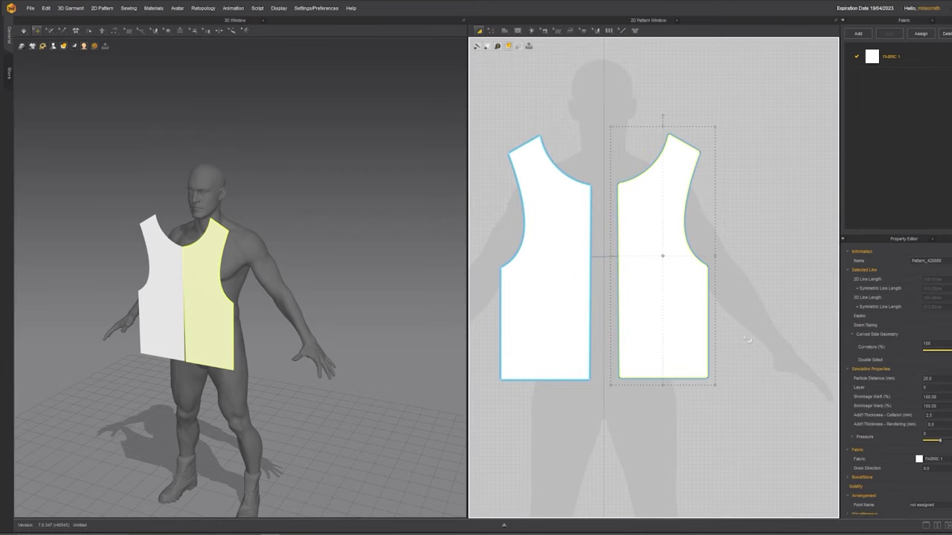
pyautogui.scroll(-5, 704, 318)
pyautogui.scroll(3, 664, 328)
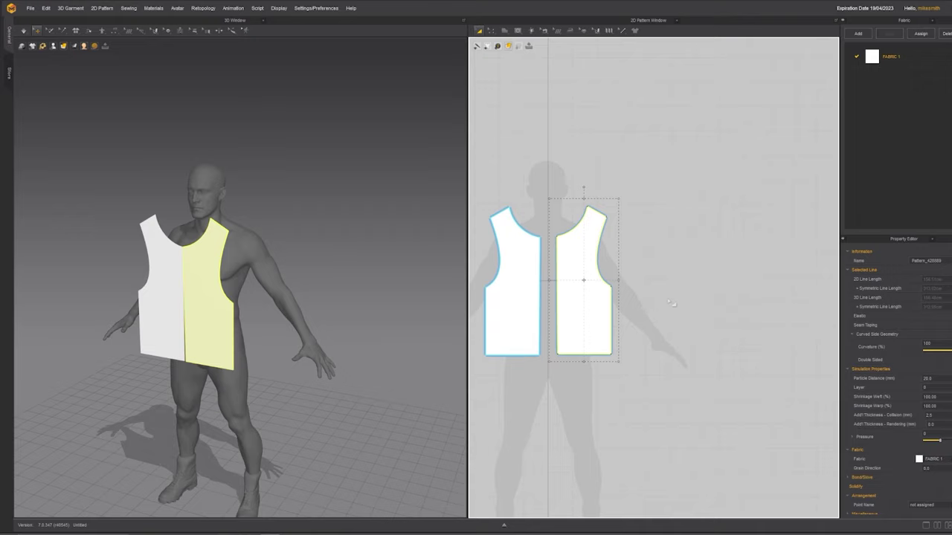
pyautogui.hotkey('ctrl', 'v')
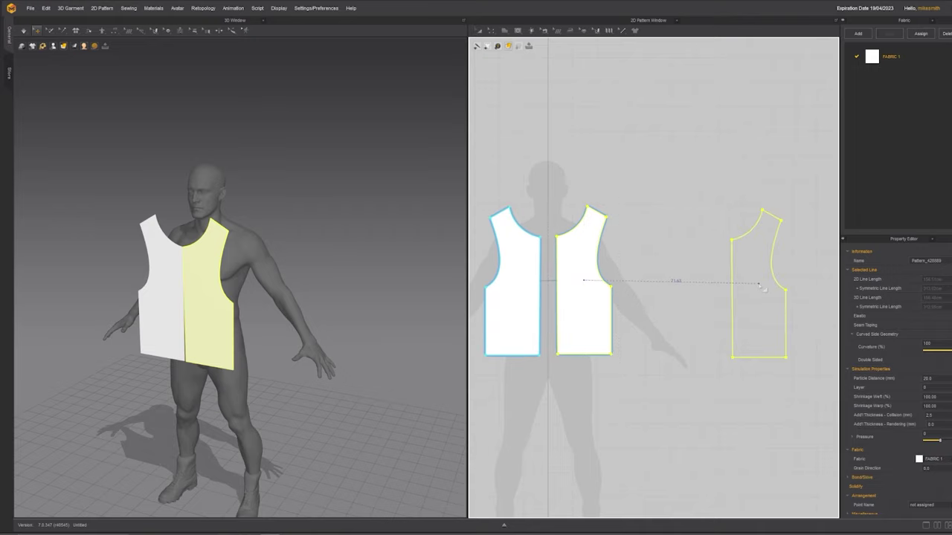
pyautogui.click(767, 288)
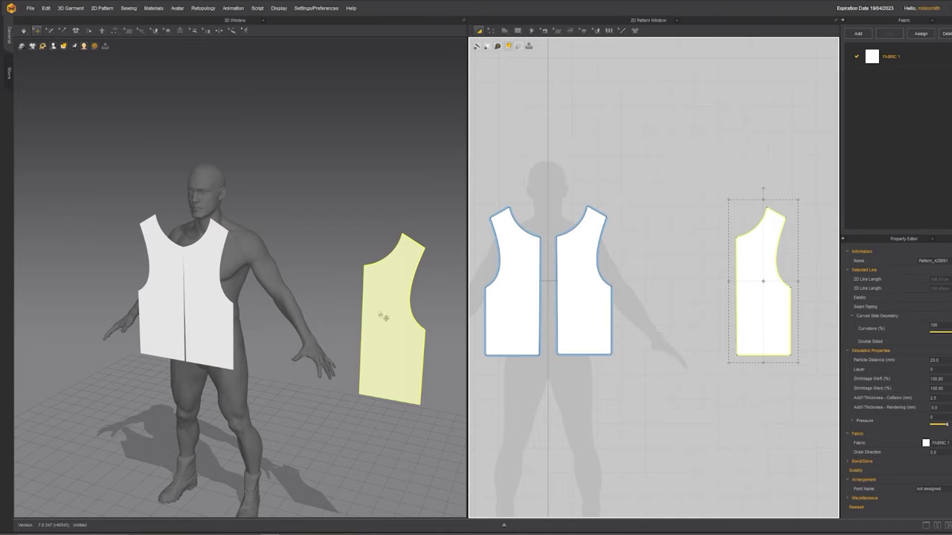
pyautogui.moveTo(760, 260); pyautogui.dragTo(761, 261)
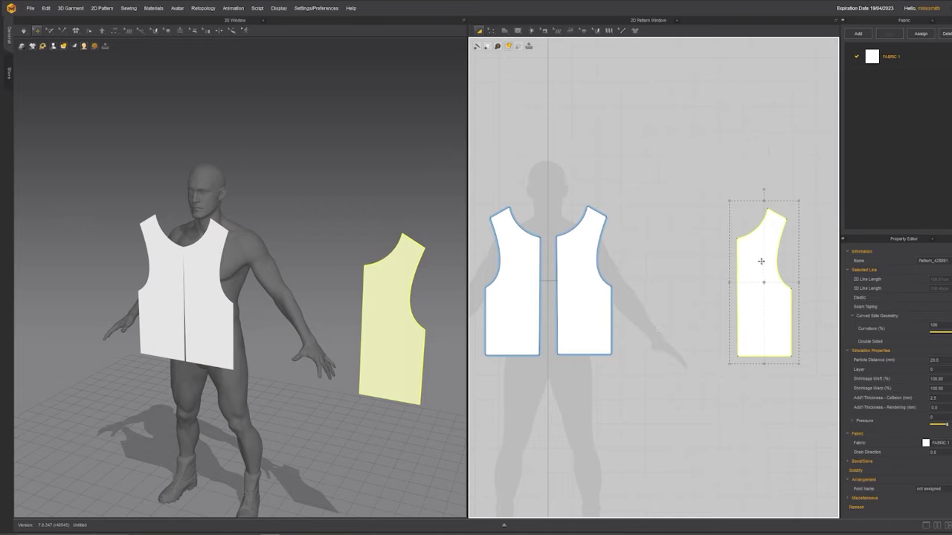
# Paste a mirrored symmetric copy of the duplicated vest piece and place it beside the original as the second back piece.
pyautogui.hotkey('ctrl', 'r')
pyautogui.click(697, 286)
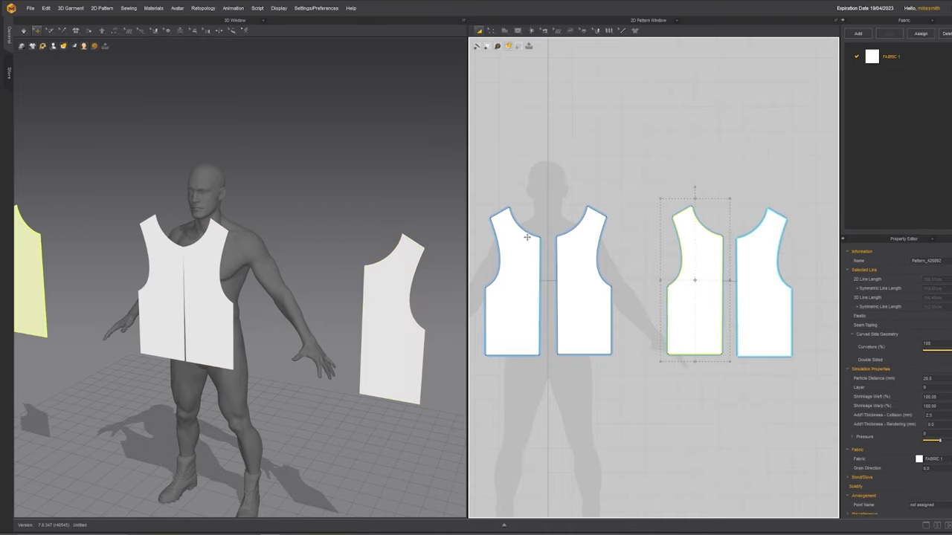
pyautogui.keyDown('shift'); pyautogui.click(758, 291); pyautogui.keyUp('shift')
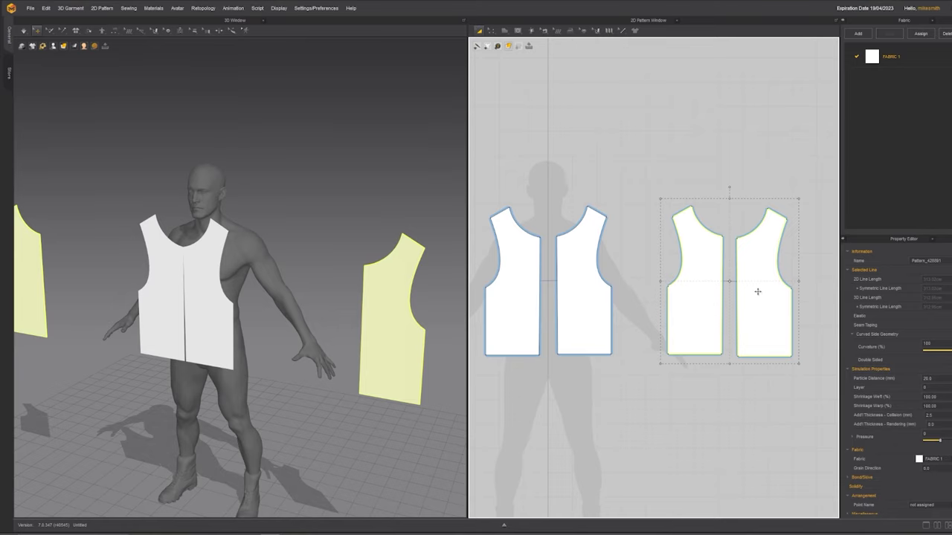
# Move the mirrored back piece in 3D across to the avatar's left side, next to the other back piece.
pyautogui.scroll(-4, 183, 387)
pyautogui.moveTo(182, 385); pyautogui.dragTo(224, 379, button='middle')
pyautogui.click(121, 314)
pyautogui.moveTo(139, 312); pyautogui.dragTo(342, 306)
pyautogui.click(146, 305)
pyautogui.click(132, 302)
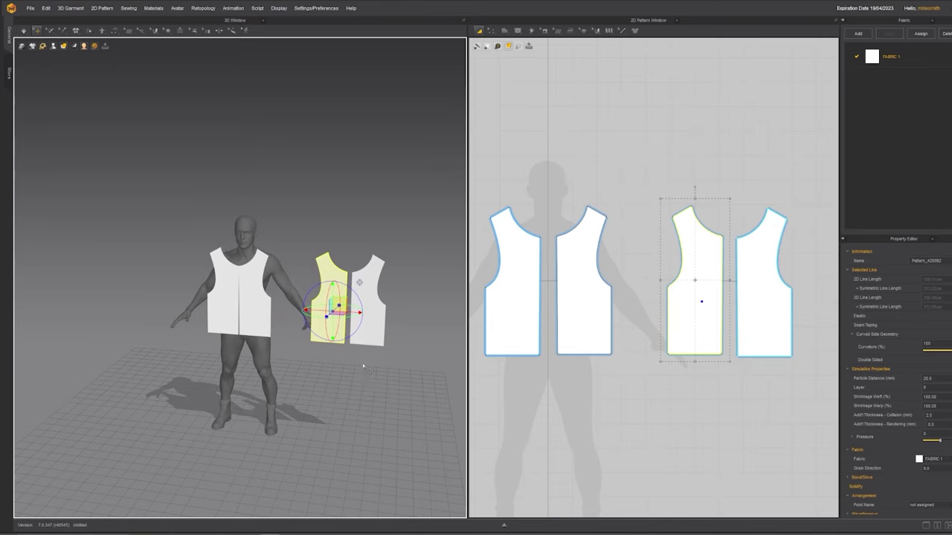
# Select both back pieces in 3D and move them together behind the avatar.
pyautogui.keyDown('alt'); pyautogui.moveTo(316, 344); pyautogui.dragTo(302, 351); pyautogui.keyUp('alt')
pyautogui.keyDown('alt'); pyautogui.moveTo(302, 351); pyautogui.dragTo(230, 318, button='right'); pyautogui.keyUp('alt')
pyautogui.keyDown('shift'); pyautogui.click(328, 347); pyautogui.keyUp('shift')
pyautogui.moveTo(328, 347); pyautogui.dragTo(296, 353, button='right')
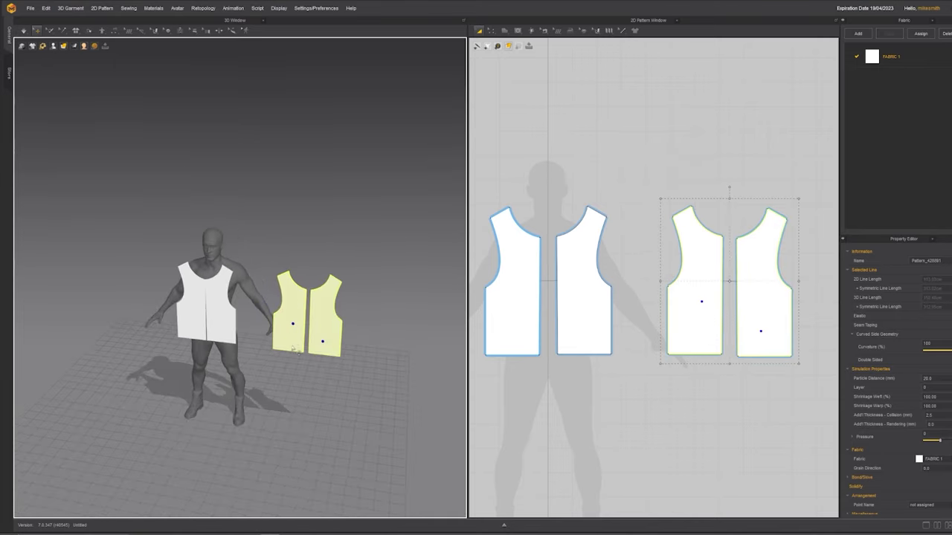
pyautogui.scroll(3, 344, 372)
pyautogui.scroll(2, 287, 379)
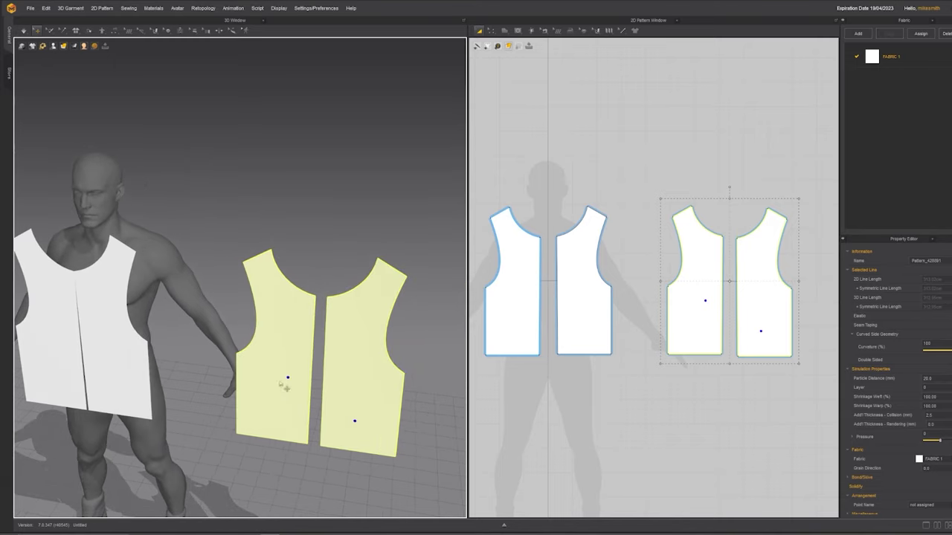
pyautogui.moveTo(271, 374); pyautogui.dragTo(132, 288)
pyautogui.moveTo(131, 254); pyautogui.dragTo(318, 255, button='right')
pyautogui.click(378, 209)
pyautogui.moveTo(378, 208); pyautogui.dragTo(462, 197, button='right')
# Bring the two back pieces closer to the avatar's back and select both front pieces.
pyautogui.click(211, 272)
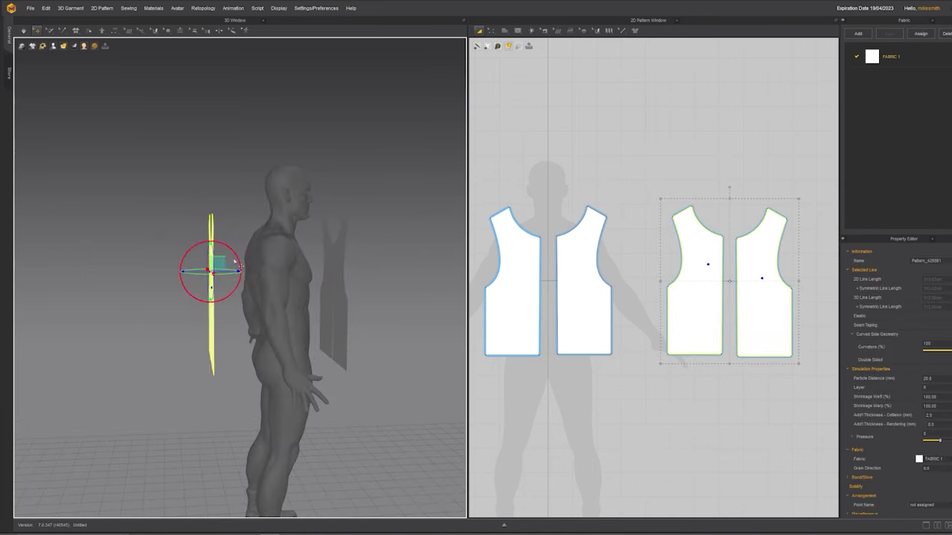
pyautogui.moveTo(220, 261); pyautogui.dragTo(248, 250)
pyautogui.click(345, 261)
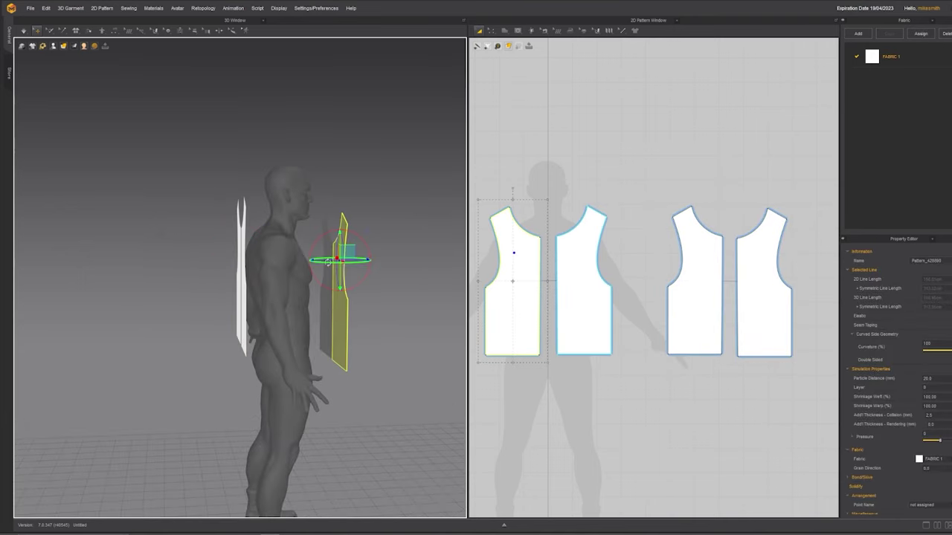
pyautogui.keyDown('shift'); pyautogui.click(327, 317); pyautogui.keyUp('shift')
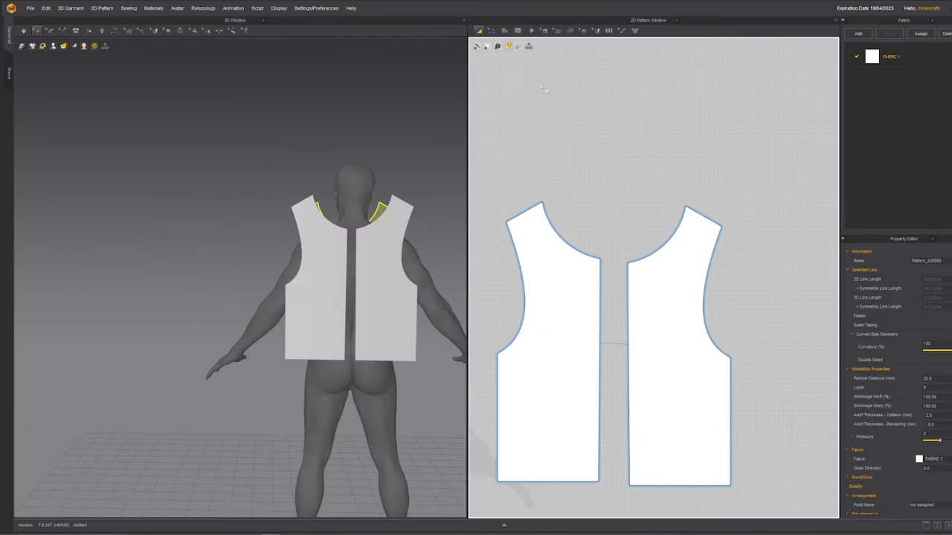
# Raise the centre-back neck points with Edit Pattern and reshape the curve into a shallower back neckline.
pyautogui.click(490, 32)
pyautogui.click(491, 32)
pyautogui.moveTo(601, 259); pyautogui.dragTo(582, 226)
pyautogui.click(574, 223)
pyautogui.moveTo(252, 249); pyautogui.dragTo(355, 263, button='right')
pyautogui.moveTo(572, 266); pyautogui.dragTo(721, 279, button='right')
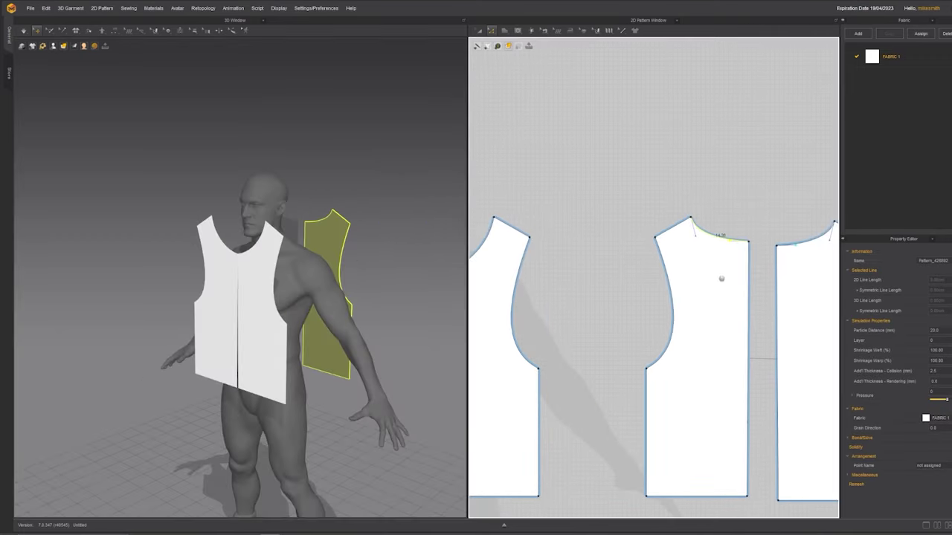
# Join the front piece's shoulder edge to the matching back piece's shoulder edge with Segment Sewing.
pyautogui.click(365, 213)
pyautogui.scroll(5, 277, 245)
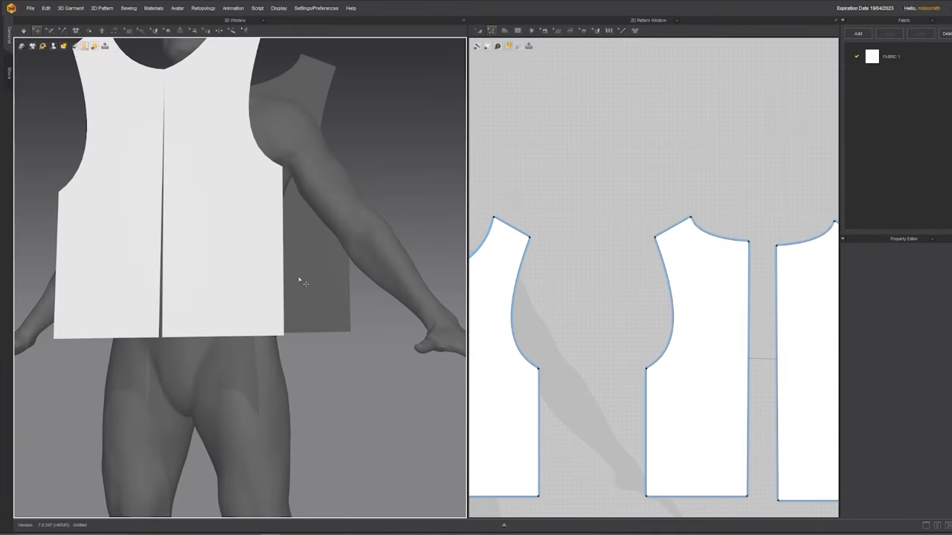
pyautogui.moveTo(294, 275); pyautogui.dragTo(311, 360, button='middle')
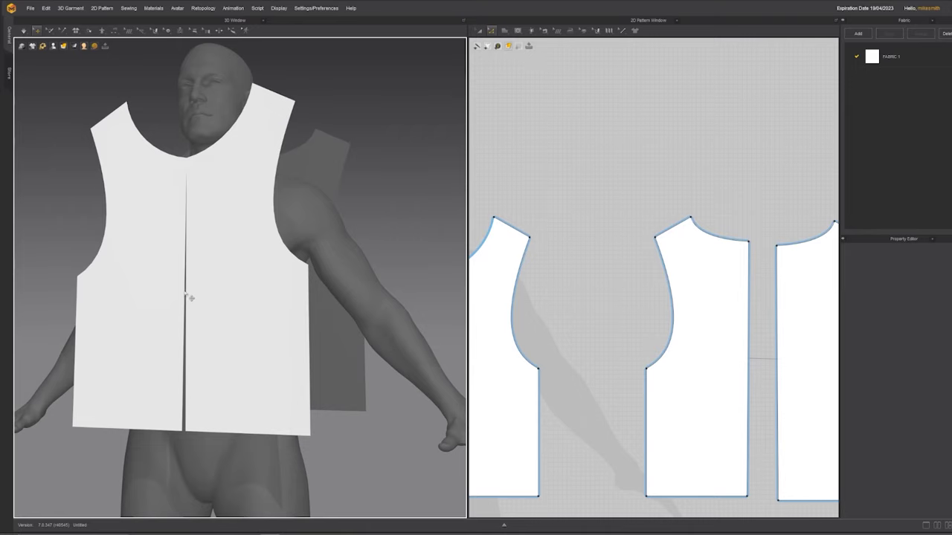
pyautogui.moveTo(186, 296); pyautogui.dragTo(220, 306, button='right')
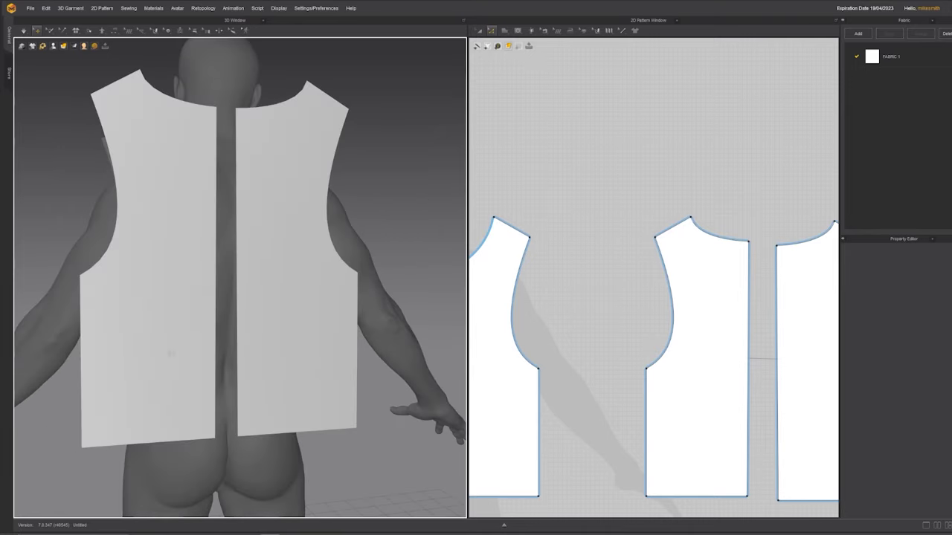
pyautogui.moveTo(171, 354); pyautogui.dragTo(299, 359, button='right')
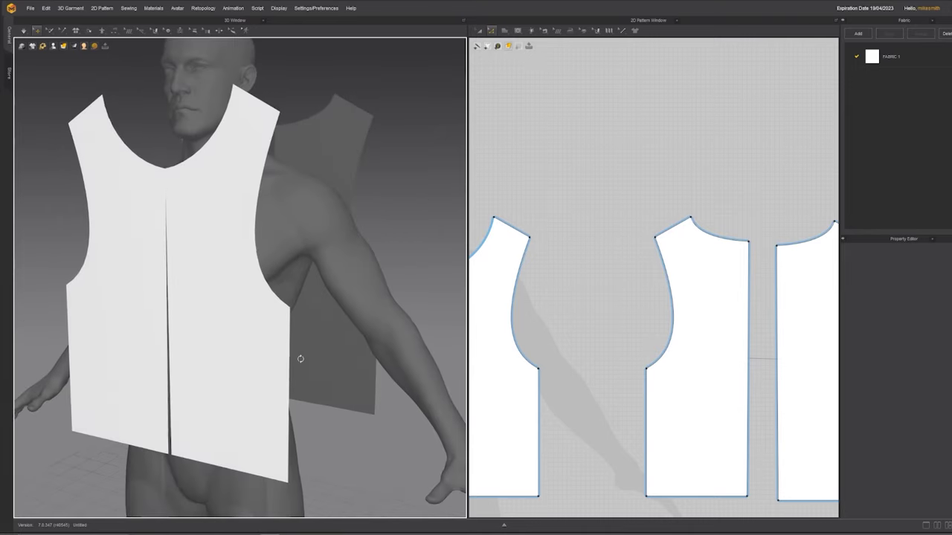
pyautogui.click(543, 31)
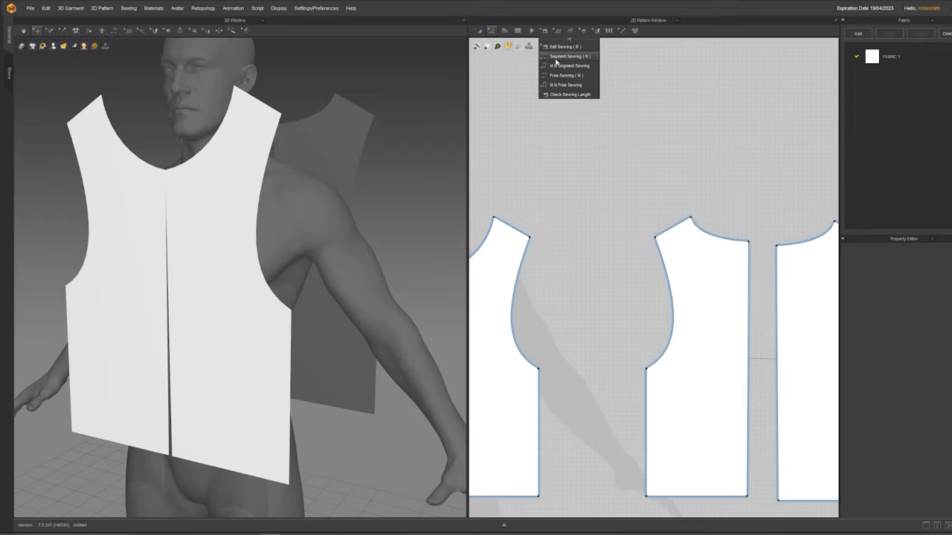
pyautogui.click(565, 56)
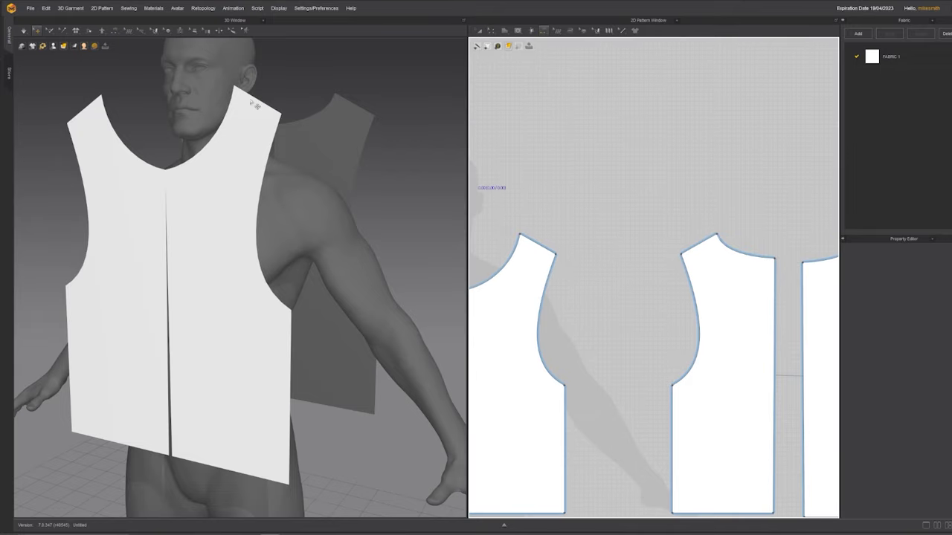
pyautogui.click(532, 241)
pyautogui.click(708, 242)
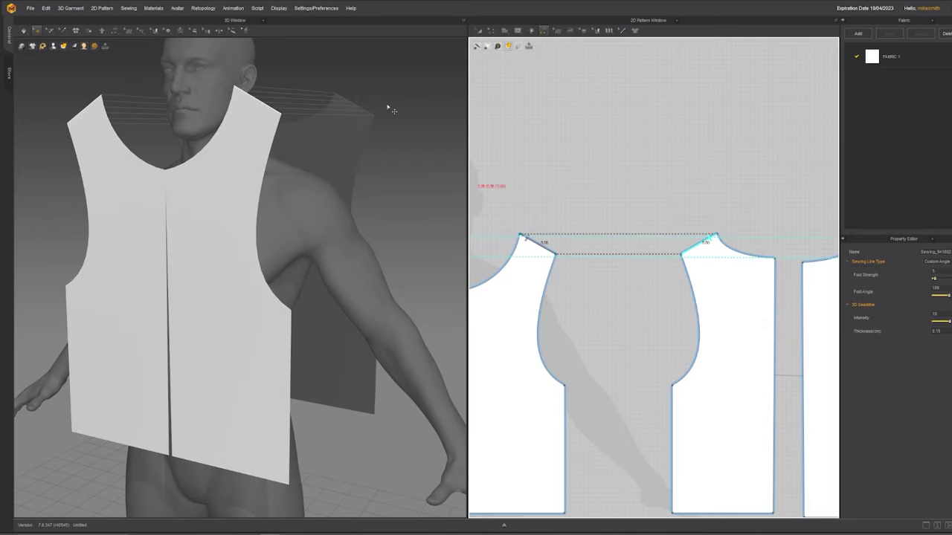
pyautogui.moveTo(253, 106); pyautogui.dragTo(253, 129, button='right')
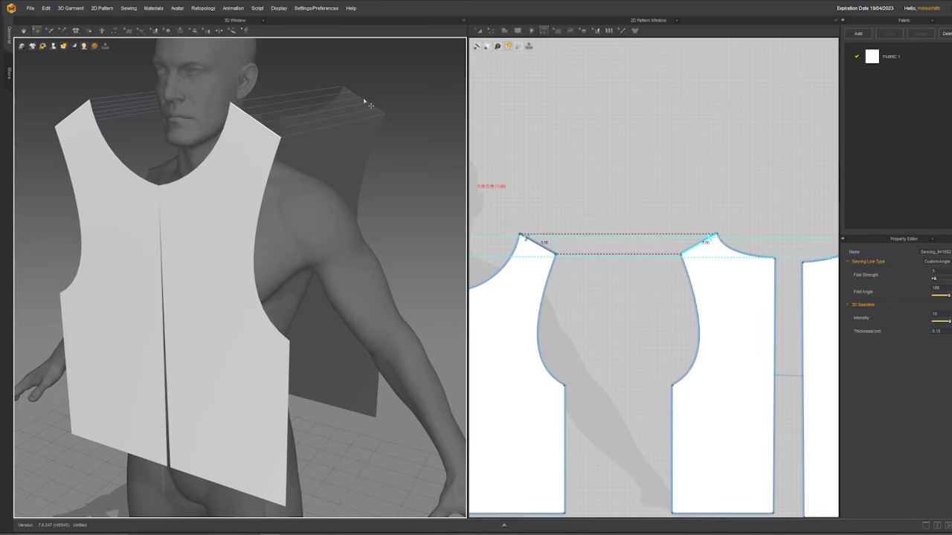
# Sew the front piece's straight side edge below the armhole to the back piece's side edge.
pyautogui.moveTo(547, 299); pyautogui.dragTo(563, 182, button='middle')
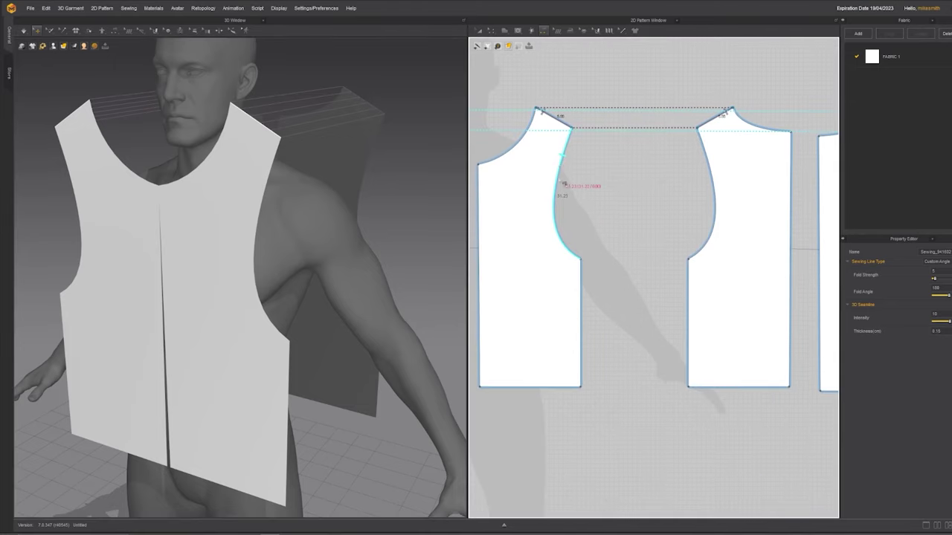
pyautogui.click(581, 277)
pyautogui.click(687, 285)
pyautogui.moveTo(276, 367); pyautogui.dragTo(301, 346, button='right')
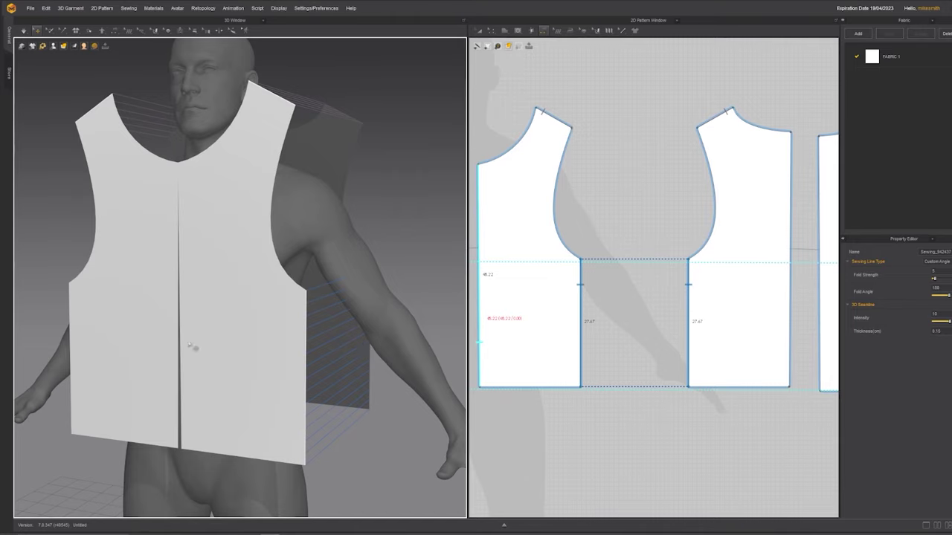
pyautogui.moveTo(184, 350); pyautogui.dragTo(242, 327, button='right')
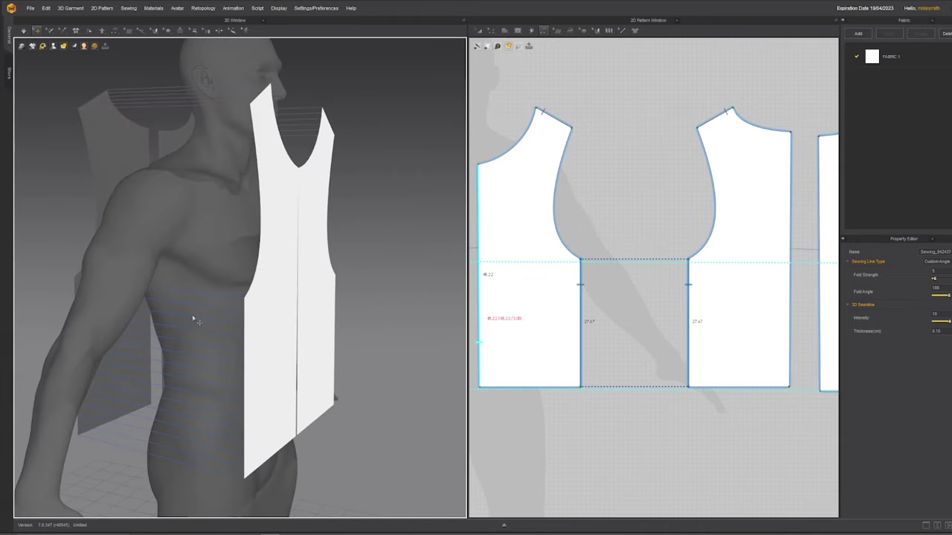
# Sew the front pieces together along the centre-front edges and the back pieces along the centre-back edges.
pyautogui.moveTo(265, 249); pyautogui.dragTo(240, 248, button='right')
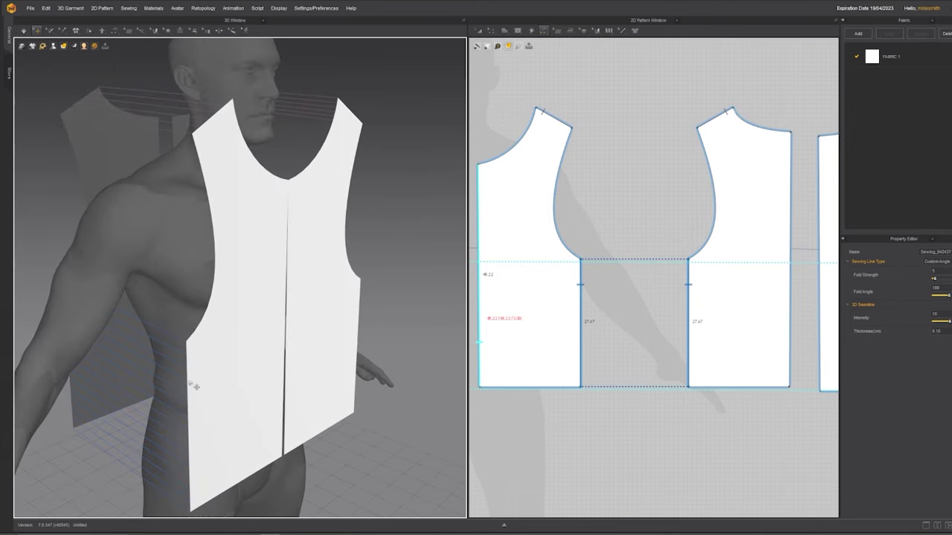
pyautogui.moveTo(171, 359); pyautogui.dragTo(149, 357, button='right')
pyautogui.moveTo(473, 220); pyautogui.dragTo(603, 226, button='middle')
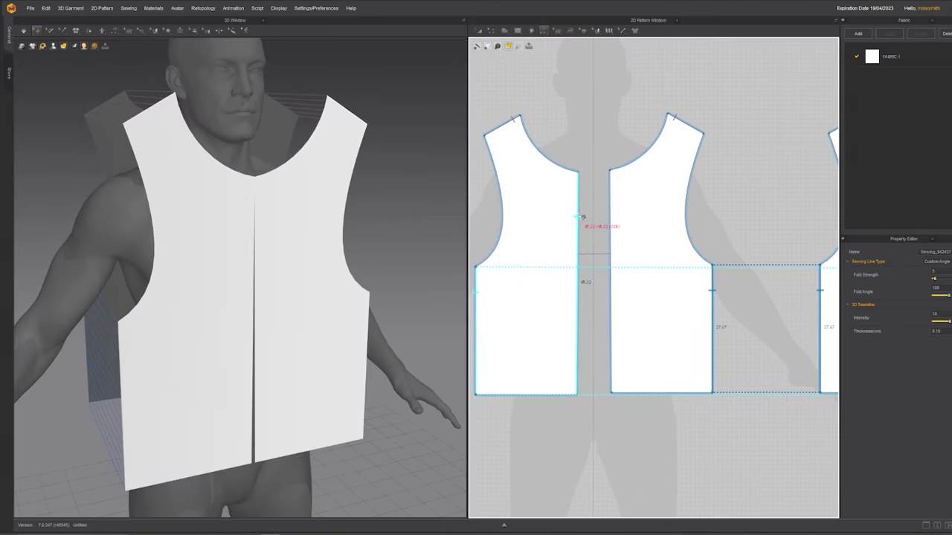
pyautogui.click(609, 216)
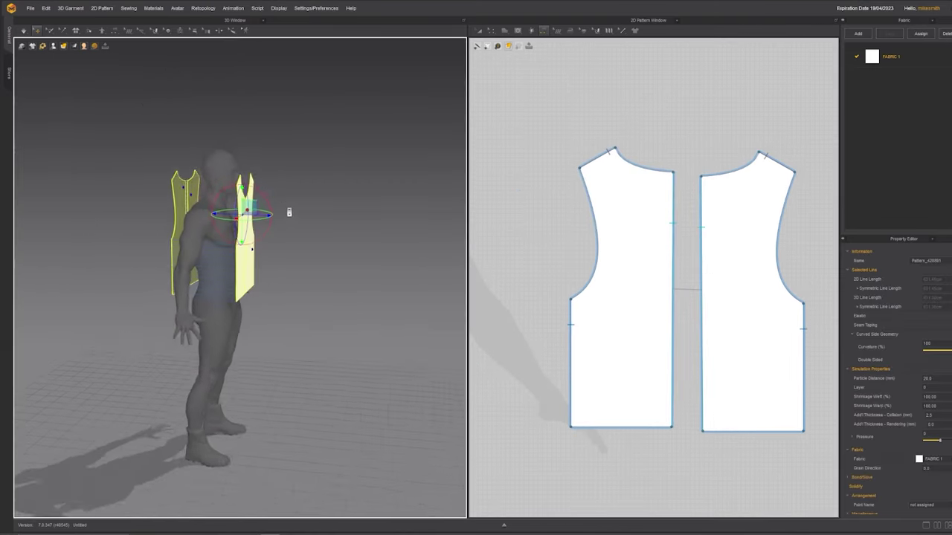
# Move the front pieces closer to the avatar's chest in 3D and select a back piece.
pyautogui.scroll(4, 289, 212)
pyautogui.moveTo(305, 221); pyautogui.dragTo(325, 263, button='middle')
pyautogui.click(303, 217)
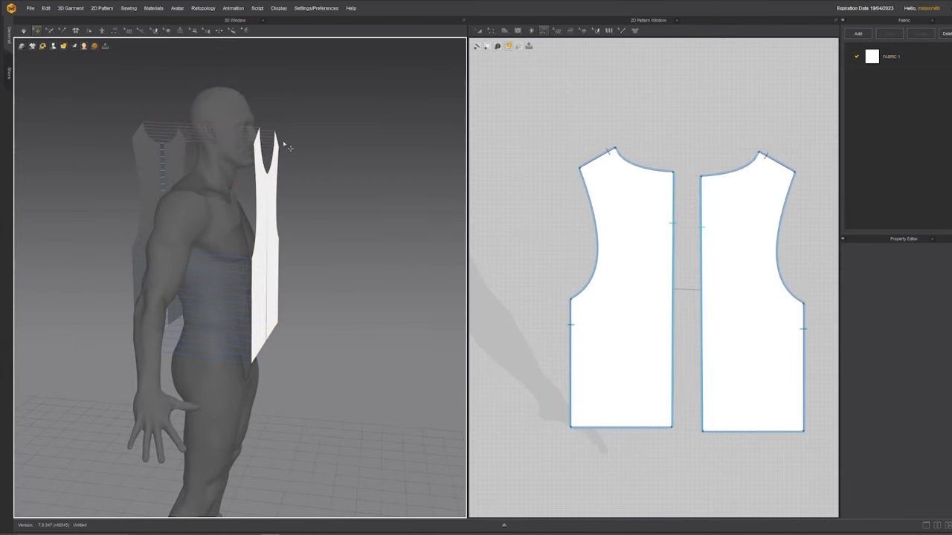
pyautogui.click(262, 231)
pyautogui.moveTo(266, 214); pyautogui.dragTo(257, 216)
pyautogui.click(277, 189)
pyautogui.moveTo(285, 179); pyautogui.dragTo(279, 180)
pyautogui.click(154, 186)
pyautogui.moveTo(172, 198); pyautogui.dragTo(185, 207, button='middle')
pyautogui.moveTo(185, 206); pyautogui.dragTo(225, 221, button='right')
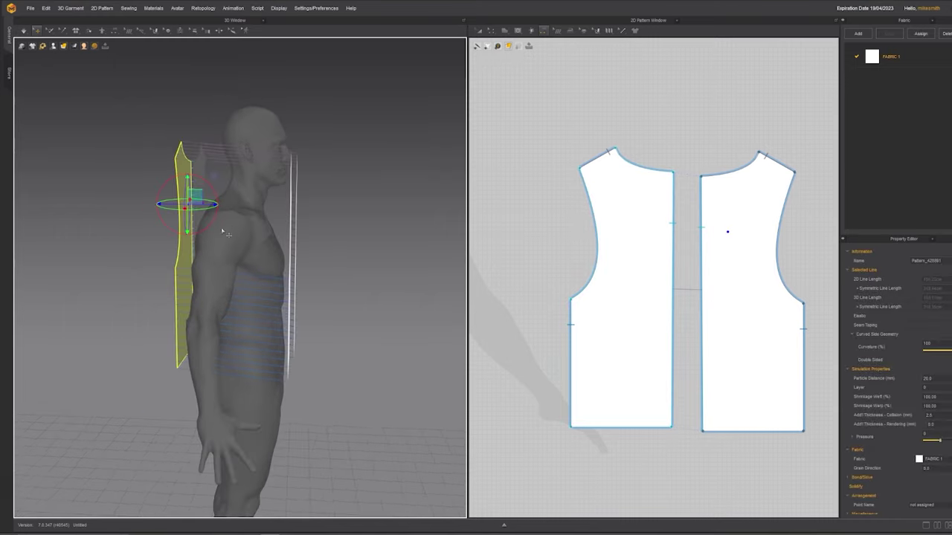
# Simulate the sewn vest, tug the front fabric into place and check the fit from all sides.
pyautogui.press('space')
pyautogui.moveTo(128, 410); pyautogui.dragTo(360, 358, button='right')
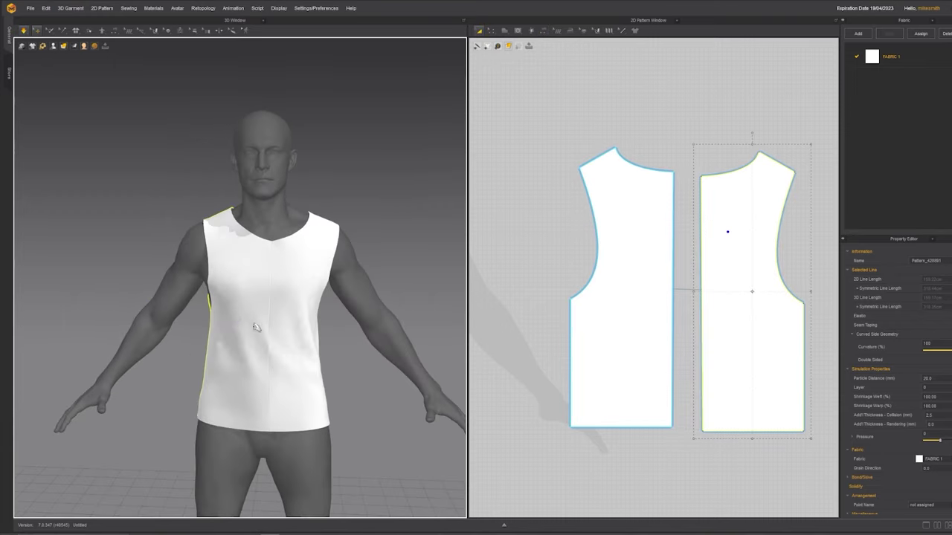
pyautogui.moveTo(219, 313); pyautogui.dragTo(225, 287)
pyautogui.moveTo(222, 357); pyautogui.dragTo(159, 422)
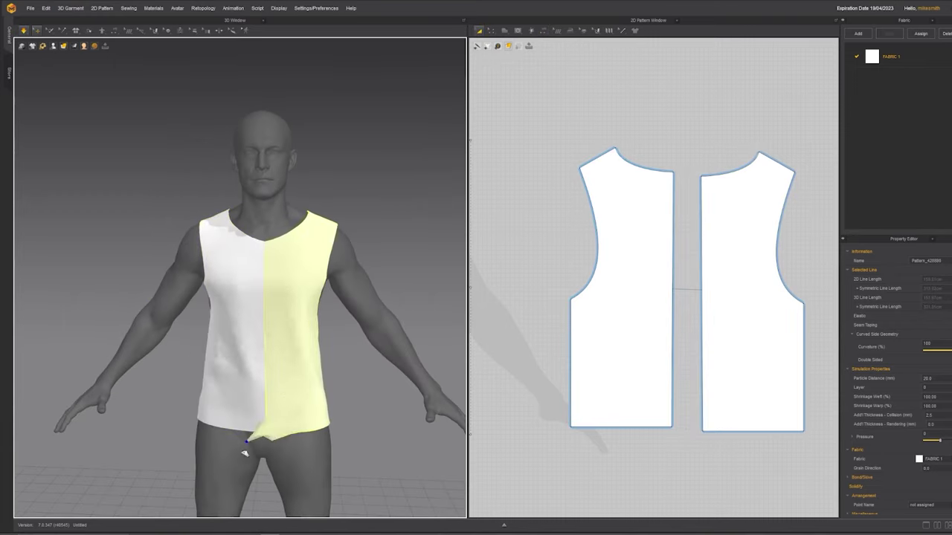
pyautogui.moveTo(159, 422); pyautogui.dragTo(265, 247, button='right')
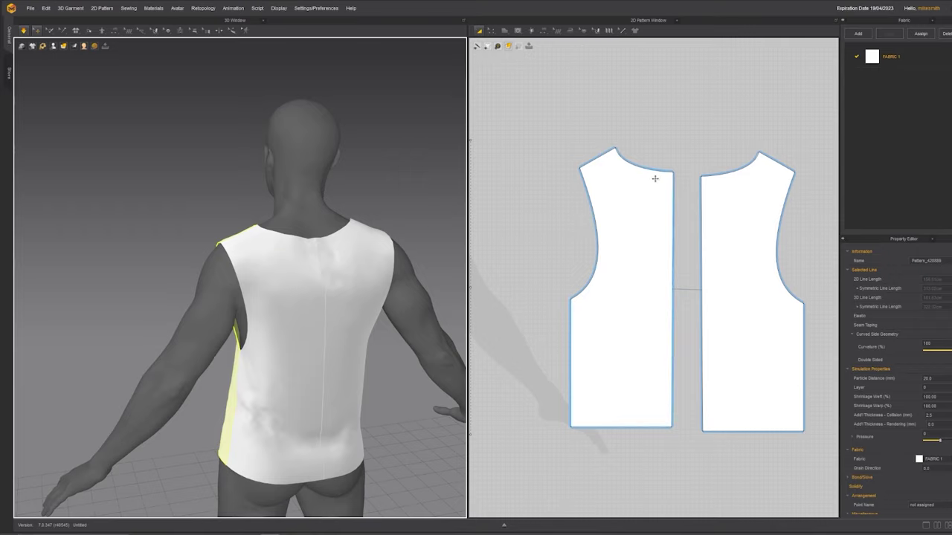
pyautogui.moveTo(298, 299); pyautogui.dragTo(446, 294, button='right')
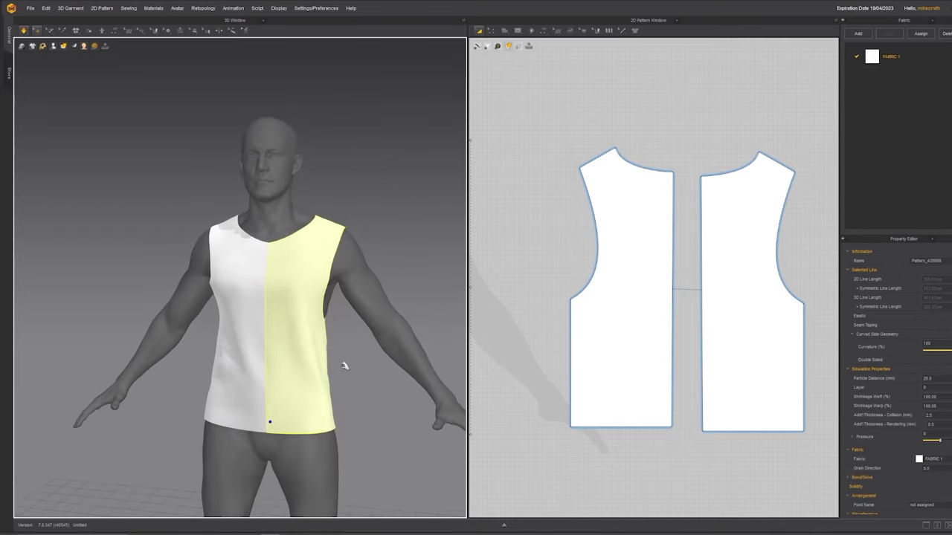
pyautogui.moveTo(292, 382); pyautogui.dragTo(278, 386, button='right')
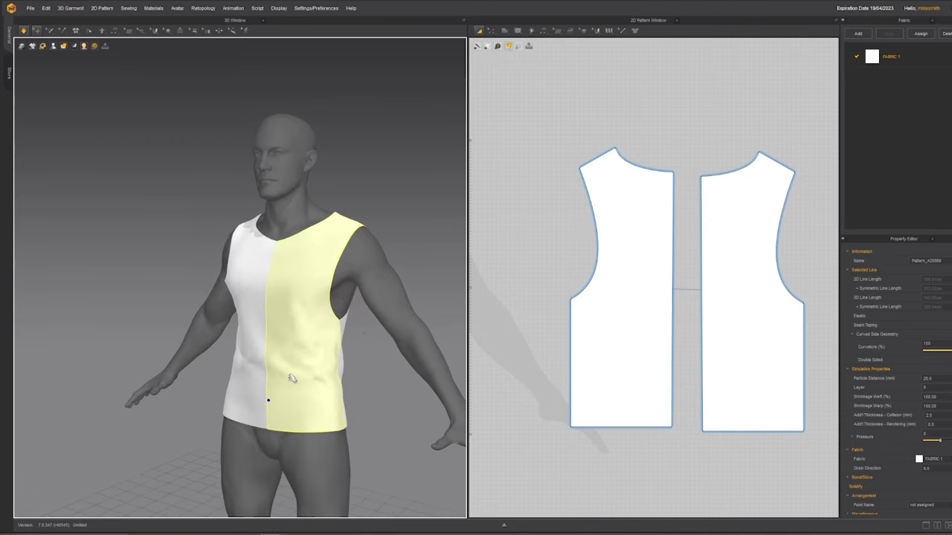
# Shift the shoulder edges of the back pieces inward and slightly upward with Edit Pattern to narrow the neckline.
pyautogui.moveTo(607, 195); pyautogui.dragTo(635, 240, button='middle')
pyautogui.press('n')
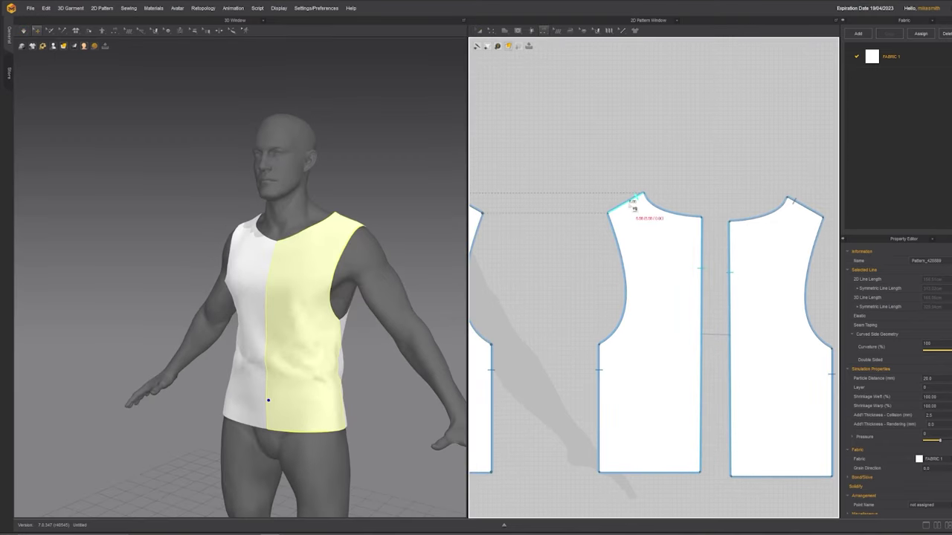
pyautogui.click(491, 31)
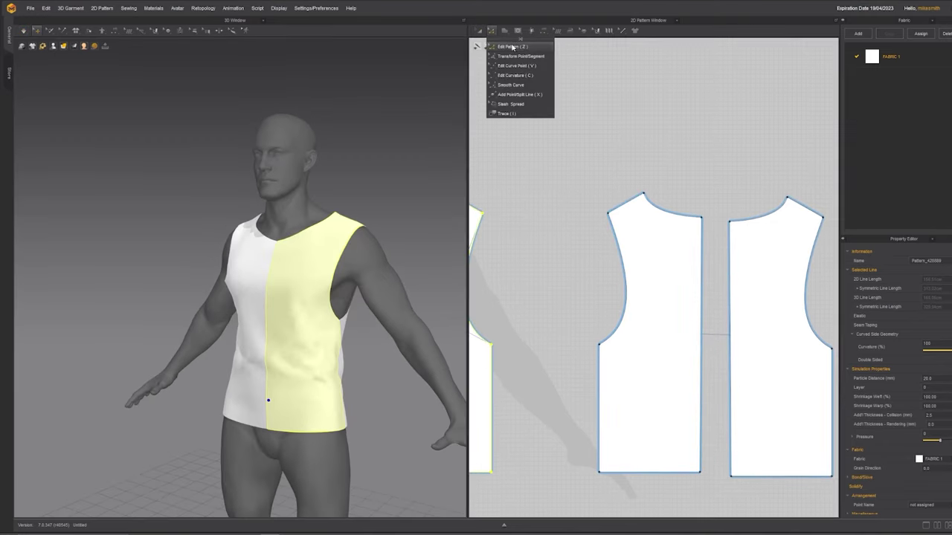
pyautogui.click(512, 47)
pyautogui.moveTo(628, 201); pyautogui.dragTo(666, 213)
pyautogui.click(655, 192)
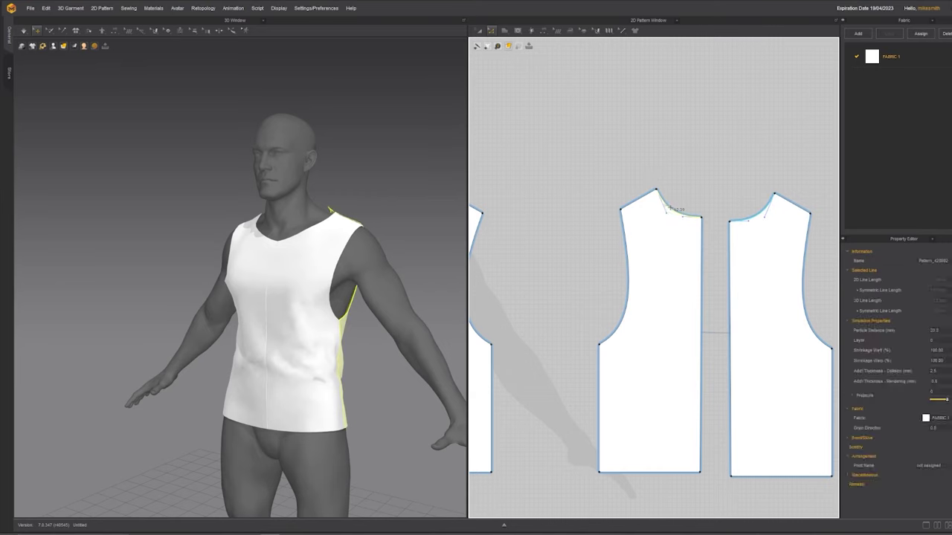
# Simulate the vest again with the altered back shoulders and tug the fabric to settle it on the avatar.
pyautogui.moveTo(335, 264); pyautogui.dragTo(367, 264, button='right')
pyautogui.moveTo(354, 222)
pyautogui.mouseDown()
pyautogui.moveTo(281, 224)
pyautogui.moveTo(218, 200)
pyautogui.moveTo(340, 214)
pyautogui.mouseUp()
pyautogui.moveTo(325, 269); pyautogui.dragTo(291, 284)
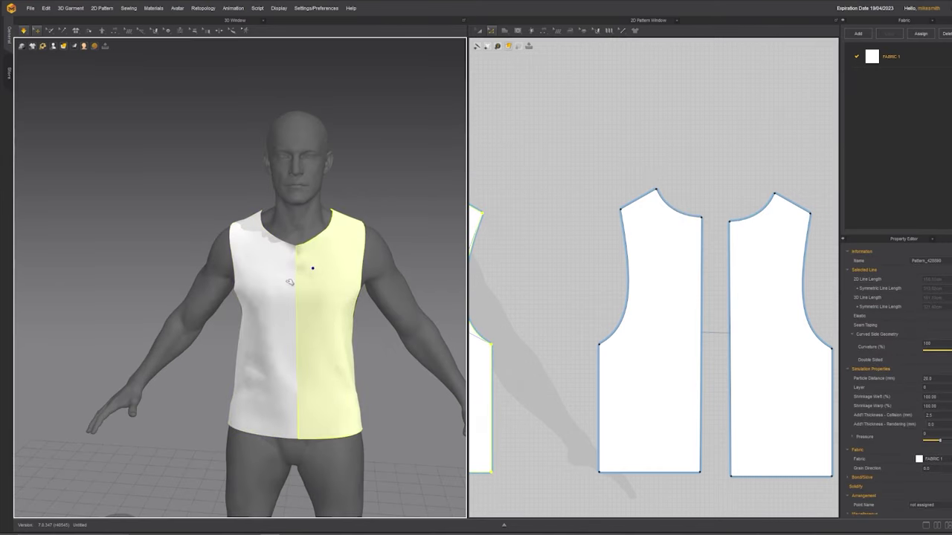
pyautogui.moveTo(295, 339); pyautogui.dragTo(244, 406)
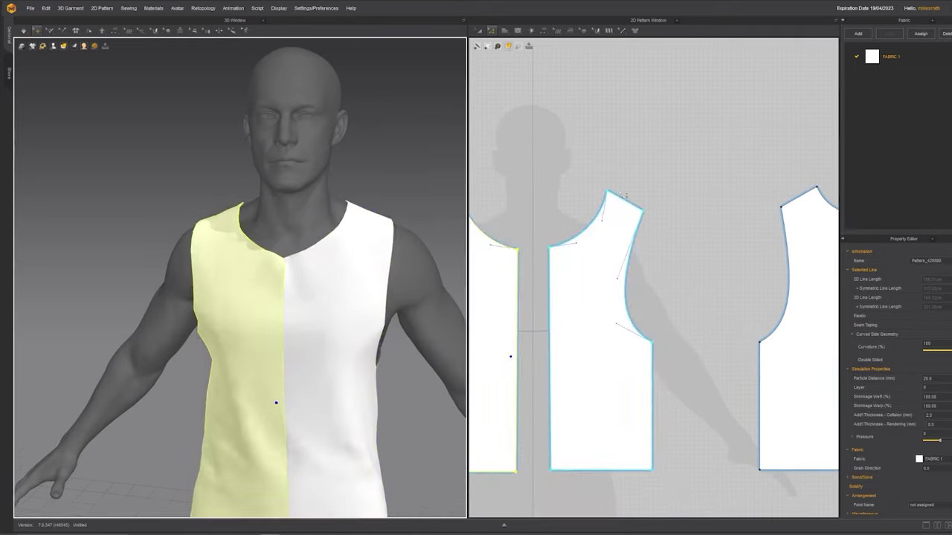
# Shift the front pieces' shoulder edges inward and slightly upward to narrow the neckline, and simulate the vest while tugging the fabric into place.
pyautogui.click(602, 224)
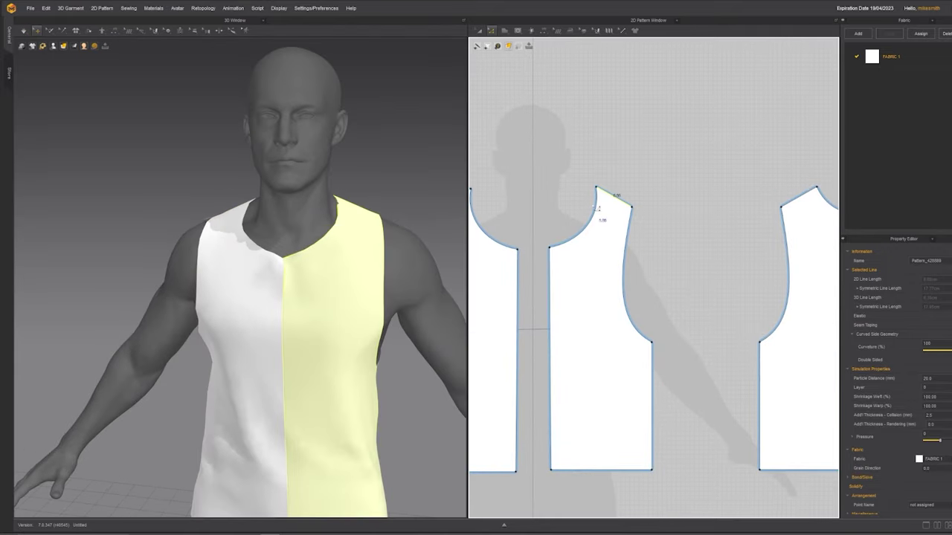
pyautogui.moveTo(603, 225); pyautogui.dragTo(592, 219)
pyautogui.press('space')
pyautogui.moveTo(342, 224); pyautogui.dragTo(347, 211)
pyautogui.moveTo(281, 347); pyautogui.dragTo(265, 390)
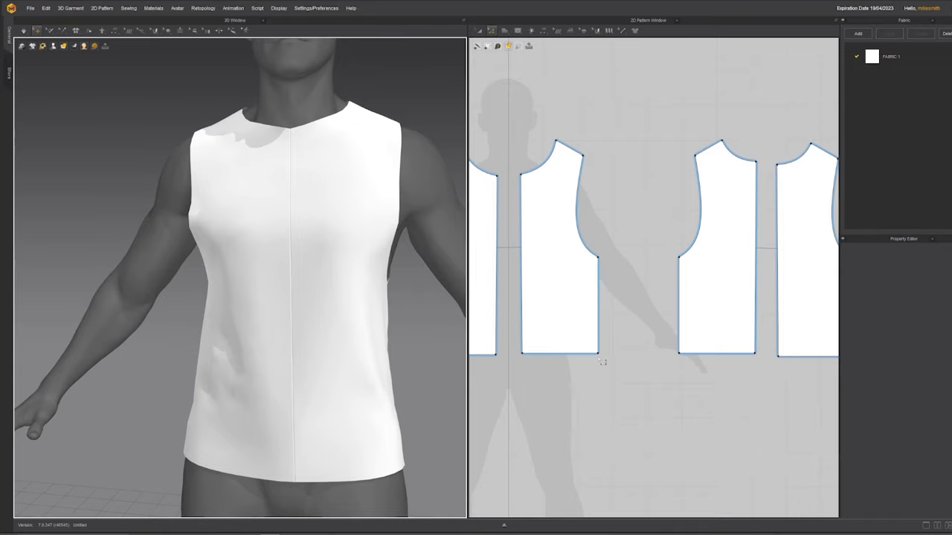
# Try tapering only the front pieces by moving their lower side corners inward, and compare their side-seam length with the back's.
pyautogui.moveTo(623, 386); pyautogui.dragTo(639, 370, button='middle')
pyautogui.scroll(-2, 638, 370)
pyautogui.scroll(-1, 639, 369)
pyautogui.moveTo(620, 326); pyautogui.dragTo(609, 325)
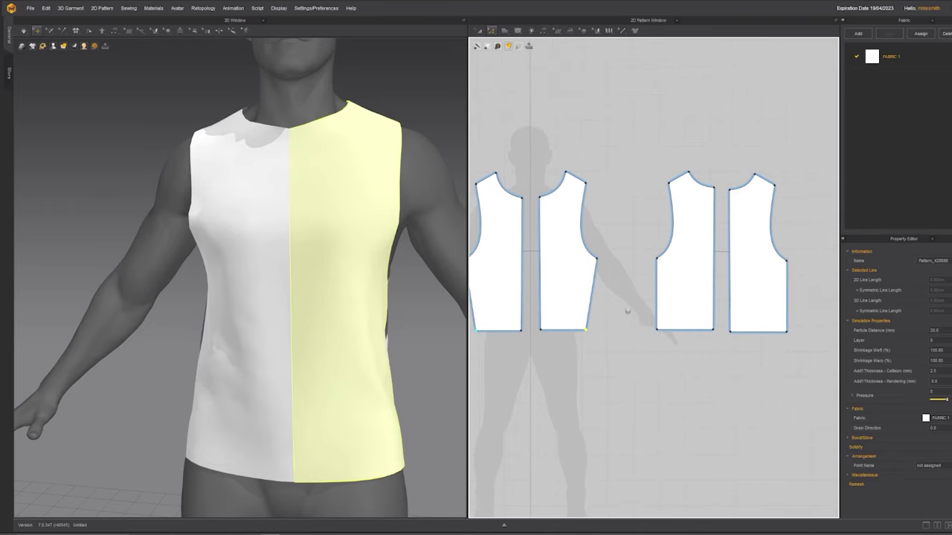
pyautogui.scroll(3, 615, 312)
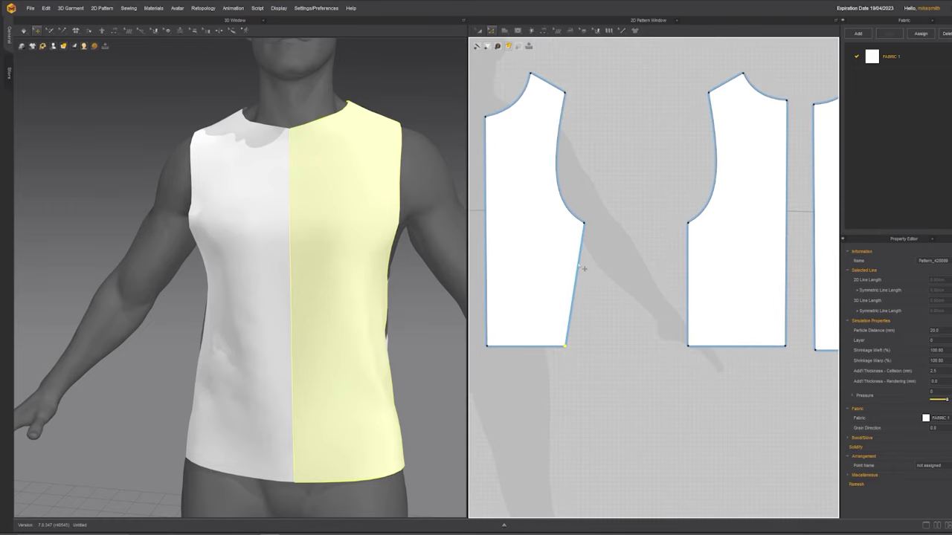
pyautogui.click(692, 359)
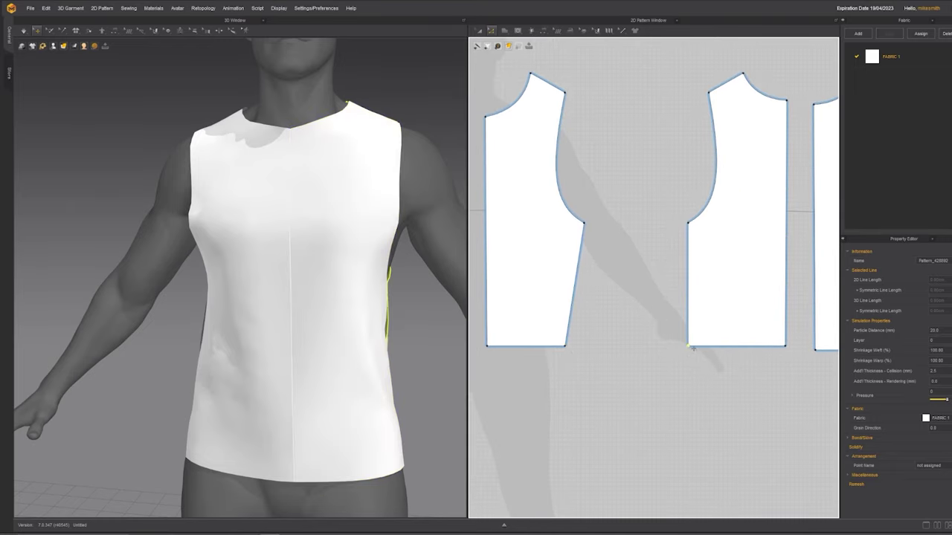
pyautogui.click(690, 285)
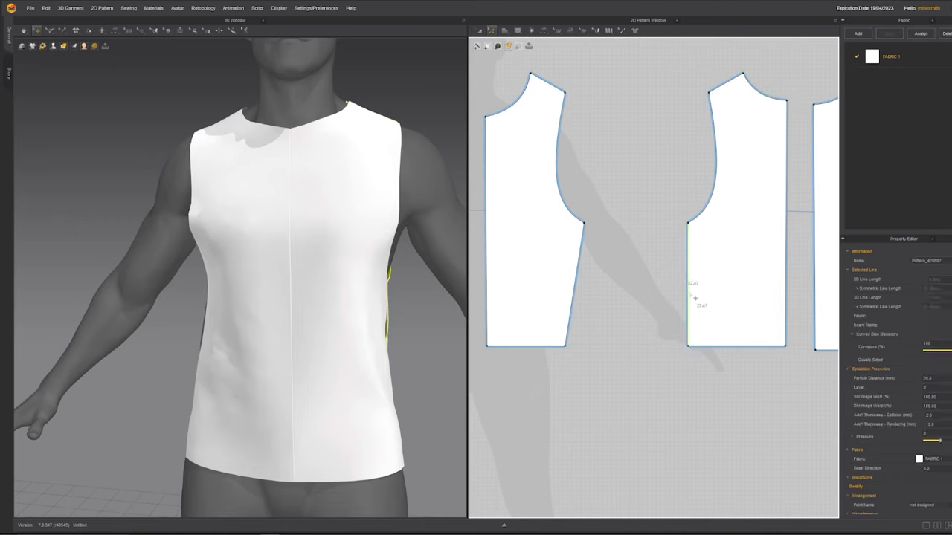
pyautogui.click(575, 283)
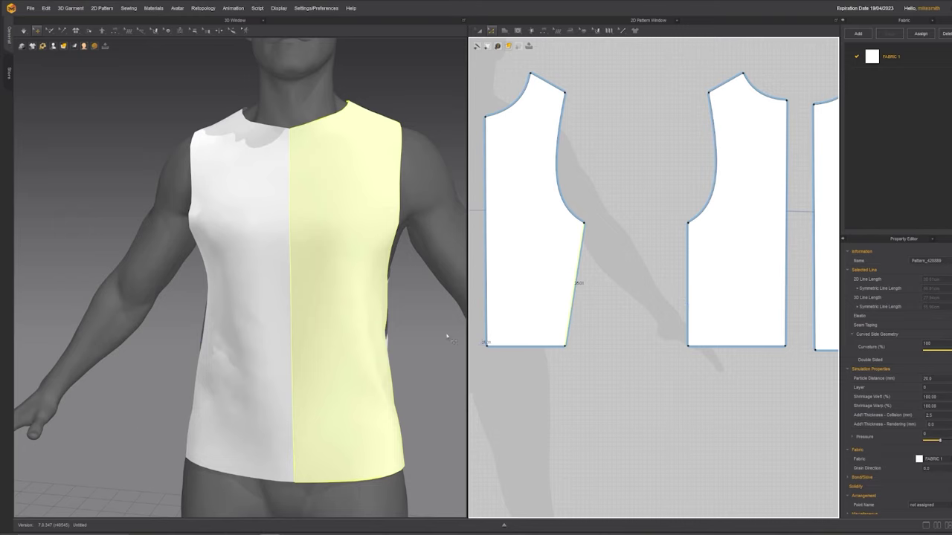
# Simulate the vest with the tapered front side seam, inspect it from the side, and undo the taper.
pyautogui.moveTo(447, 338); pyautogui.dragTo(355, 334, button='right')
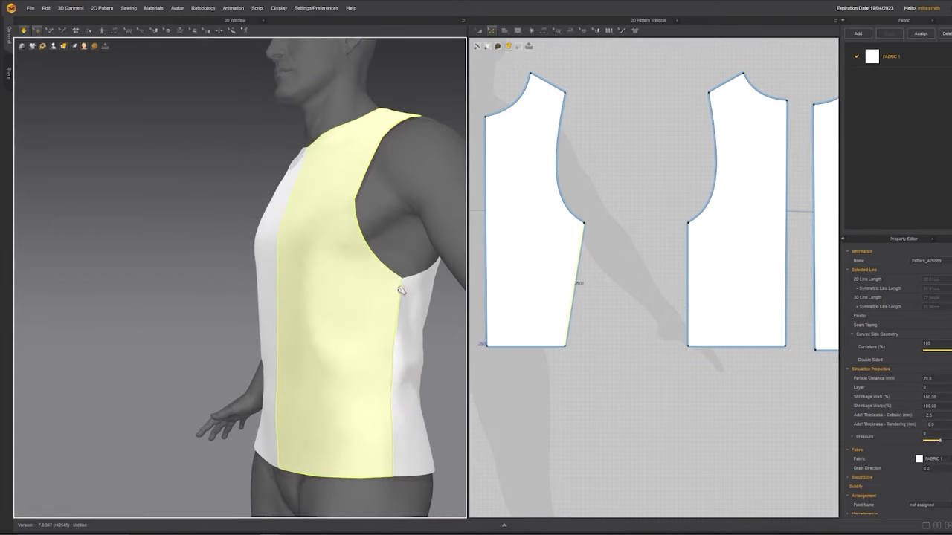
pyautogui.press('space')
pyautogui.hotkey('ctrl', 'z')
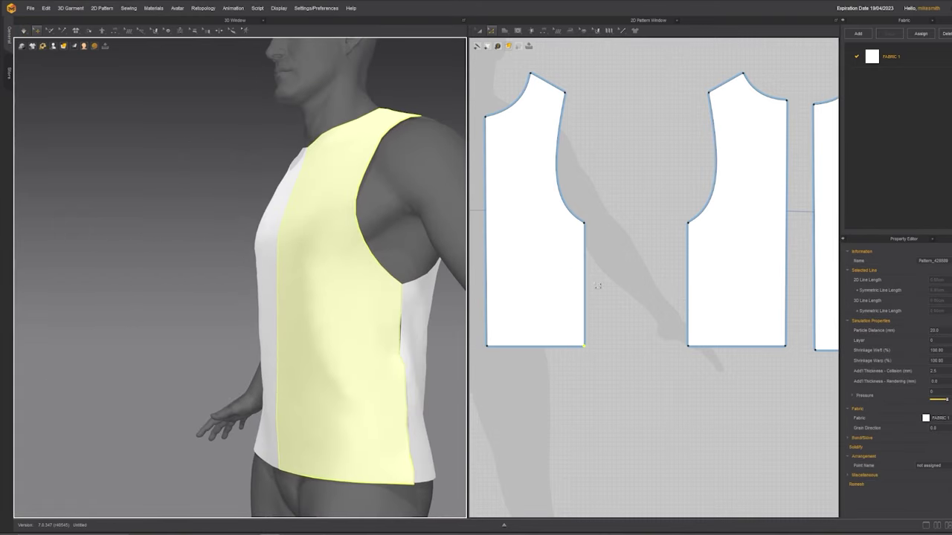
# Try moving the front piece's lower side corner upward and inward to shorten the side seam, and view the mismatch in 3D.
pyautogui.moveTo(584, 347); pyautogui.dragTo(578, 306)
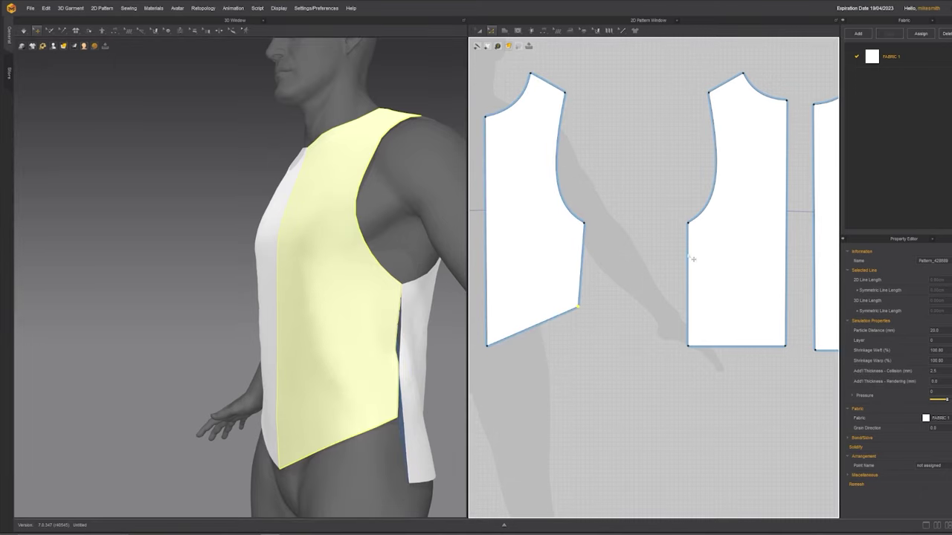
pyautogui.moveTo(435, 357); pyautogui.dragTo(355, 307, button='right')
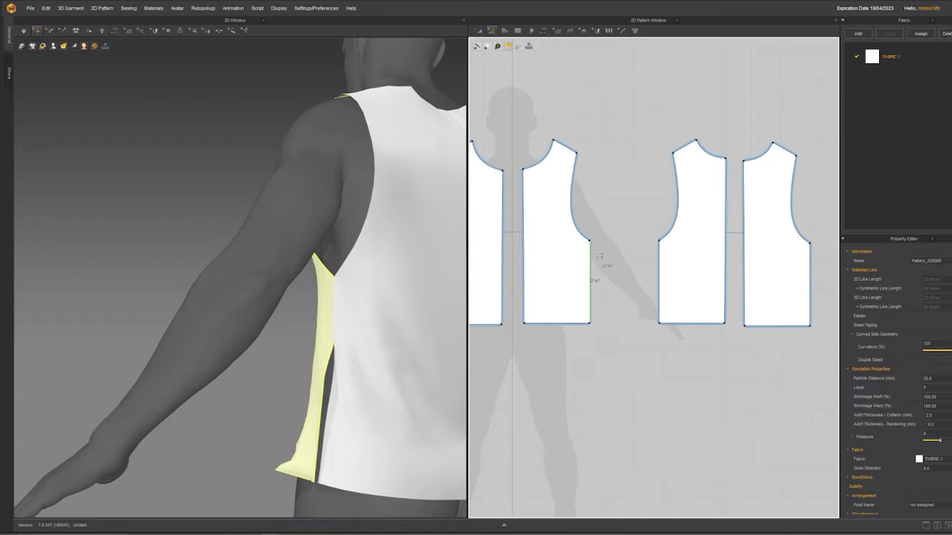
pyautogui.click(604, 395)
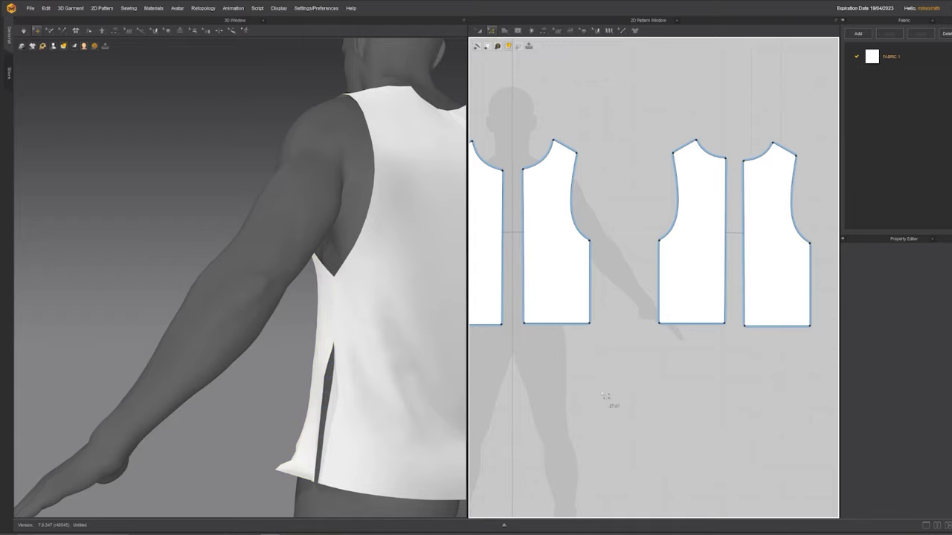
# Move the lower side corners of the front and back pieces inward together to taper the vest, and check that the side-seam lengths match.
pyautogui.click(595, 329)
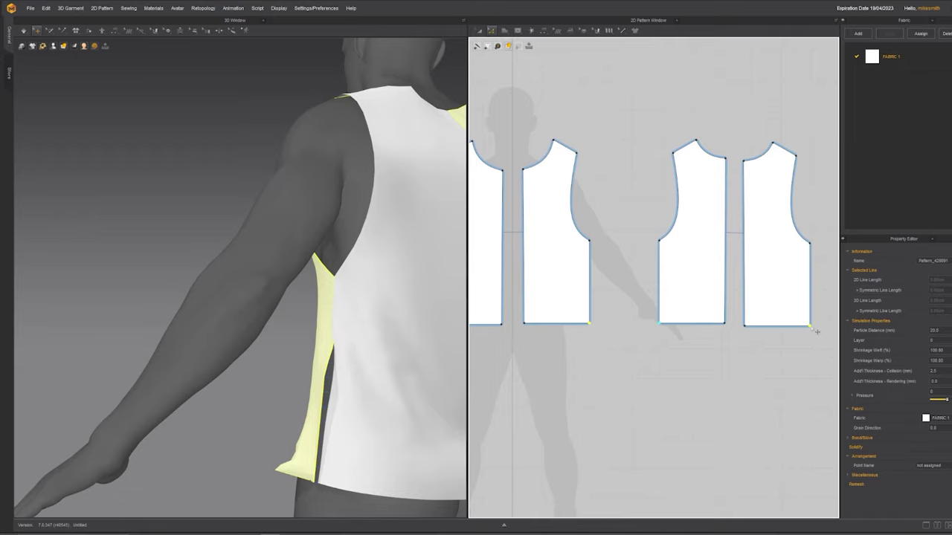
pyautogui.moveTo(816, 331); pyautogui.dragTo(811, 331)
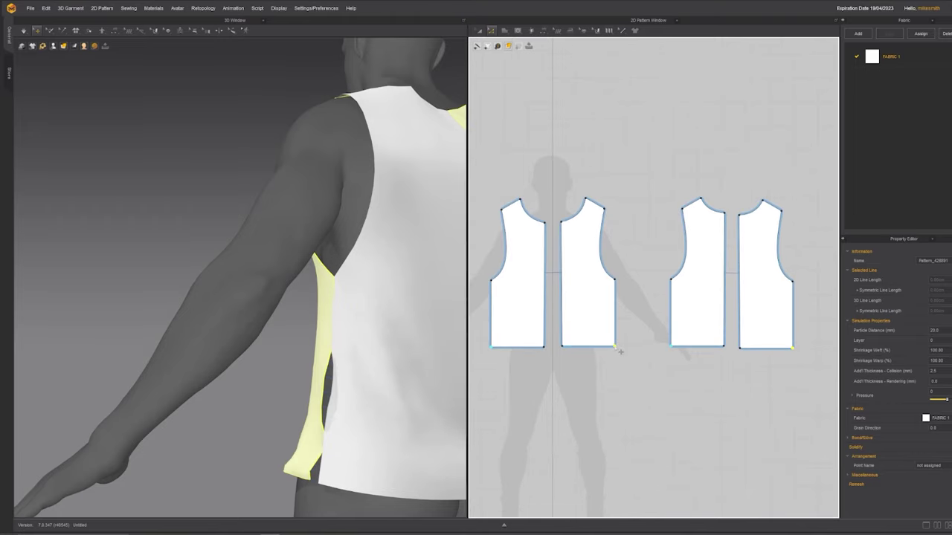
pyautogui.moveTo(615, 347); pyautogui.dragTo(611, 346)
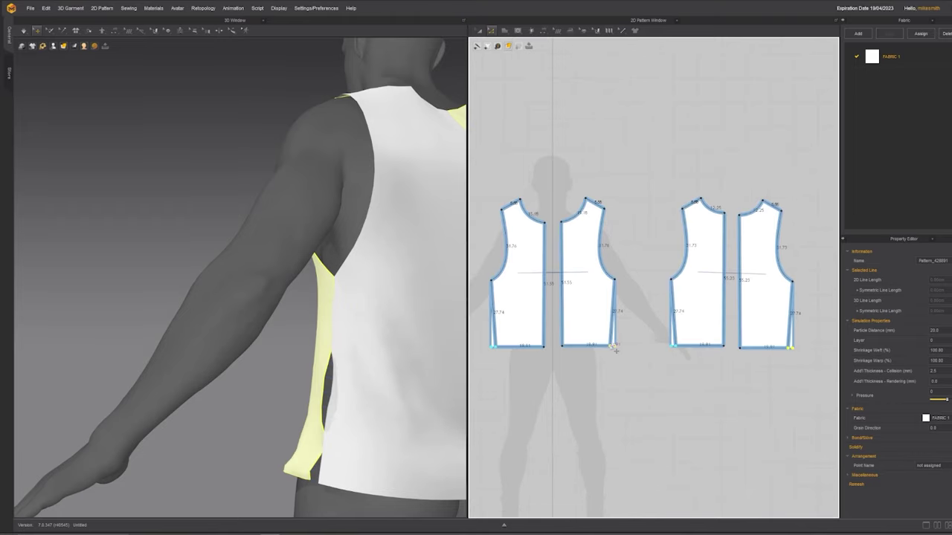
pyautogui.click(615, 350)
pyautogui.click(616, 311)
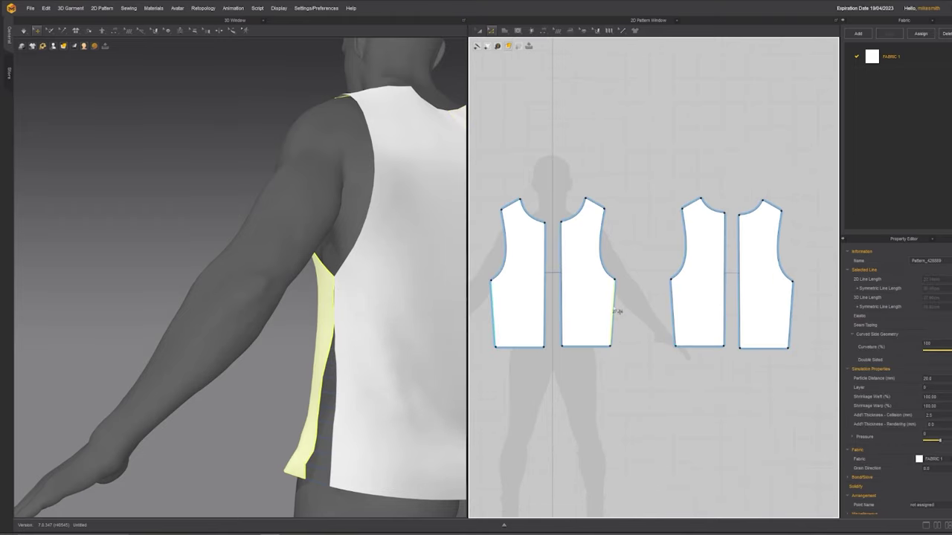
pyautogui.keyDown('shift'); pyautogui.click(680, 323); pyautogui.keyUp('shift')
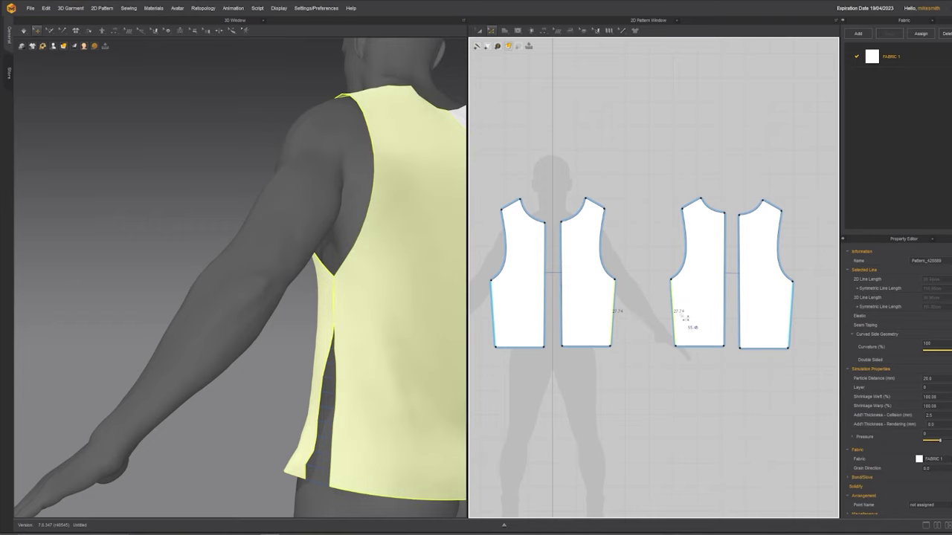
# Simulate the tapered vest, tug the fabric at the side upward, check the fit from several angles, and stop the simulation.
pyautogui.moveTo(372, 378); pyautogui.dragTo(419, 379, button='right')
pyautogui.press('space')
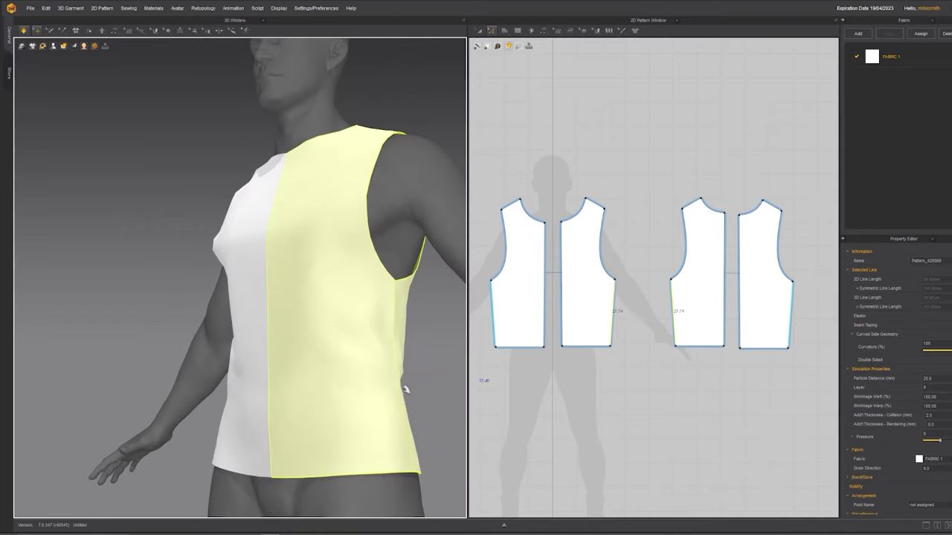
pyautogui.scroll(-4, 320, 437)
pyautogui.moveTo(250, 431); pyautogui.dragTo(321, 425, button='right')
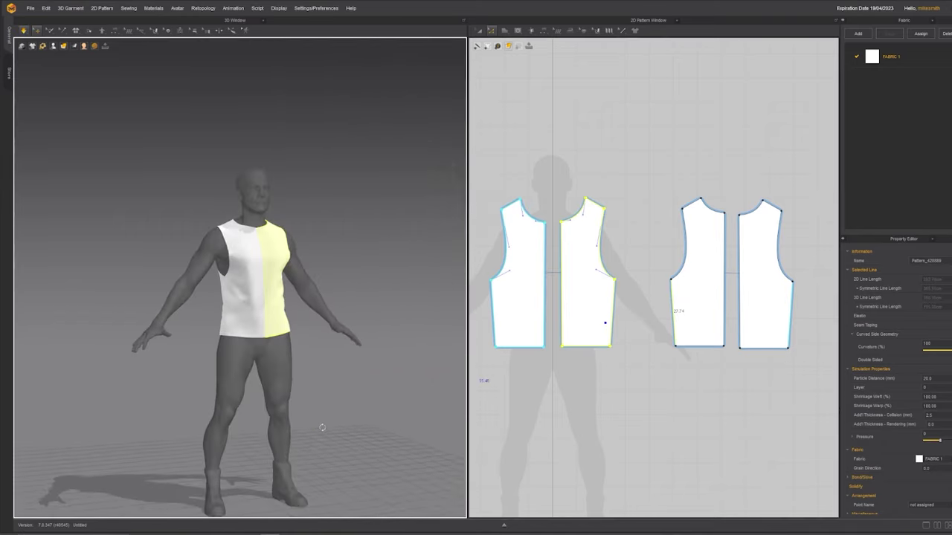
pyautogui.scroll(1, 269, 380)
pyautogui.moveTo(214, 321); pyautogui.dragTo(210, 294)
pyautogui.moveTo(238, 348); pyautogui.dragTo(331, 327, button='right')
pyautogui.click(302, 346)
pyautogui.press('space')
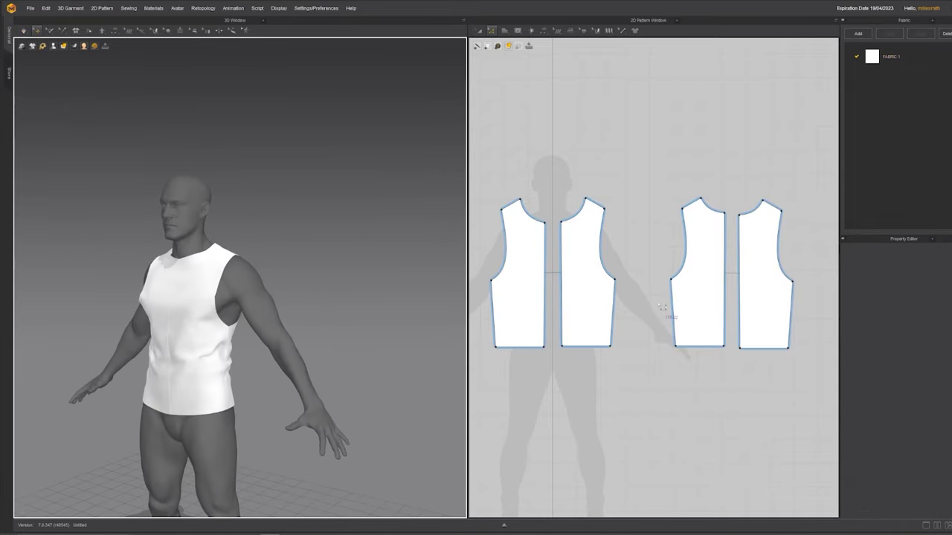
pyautogui.moveTo(657, 335); pyautogui.dragTo(592, 333, button='middle')
pyautogui.scroll(-1, 595, 330)
pyautogui.press('a')
pyautogui.click(642, 313)
pyautogui.moveTo(638, 313); pyautogui.dragTo(678, 315)
pyautogui.click(570, 277)
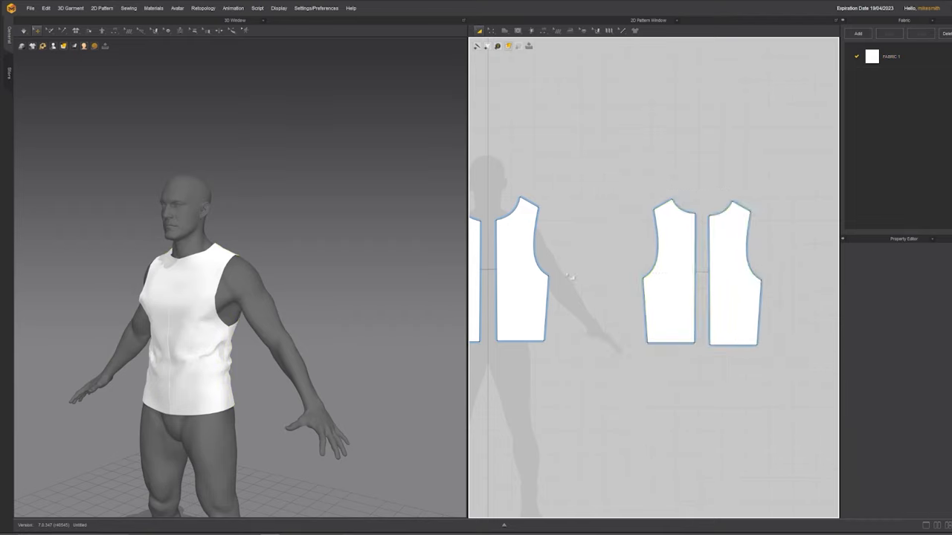
pyautogui.scroll(2, 587, 305)
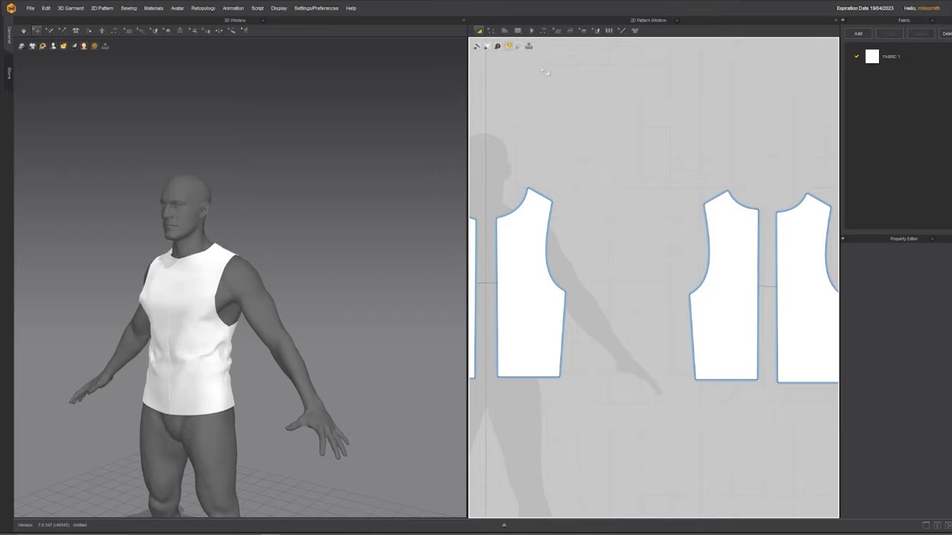
# Draw a closed five-point polygon for a sleeve above the vest pieces, with a straight hem, vertical sides and a peaked top.
pyautogui.press('z')
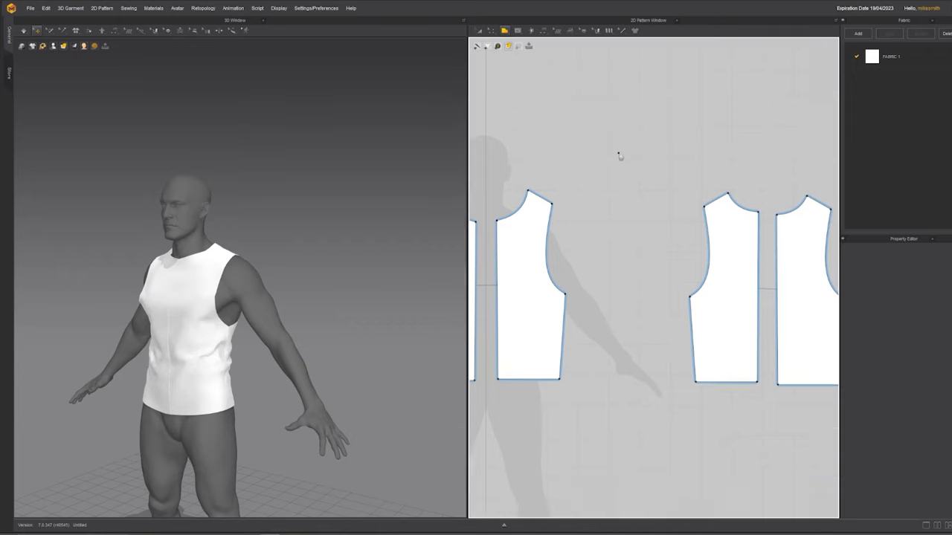
pyautogui.scroll(5, 614, 221)
pyautogui.click(625, 108)
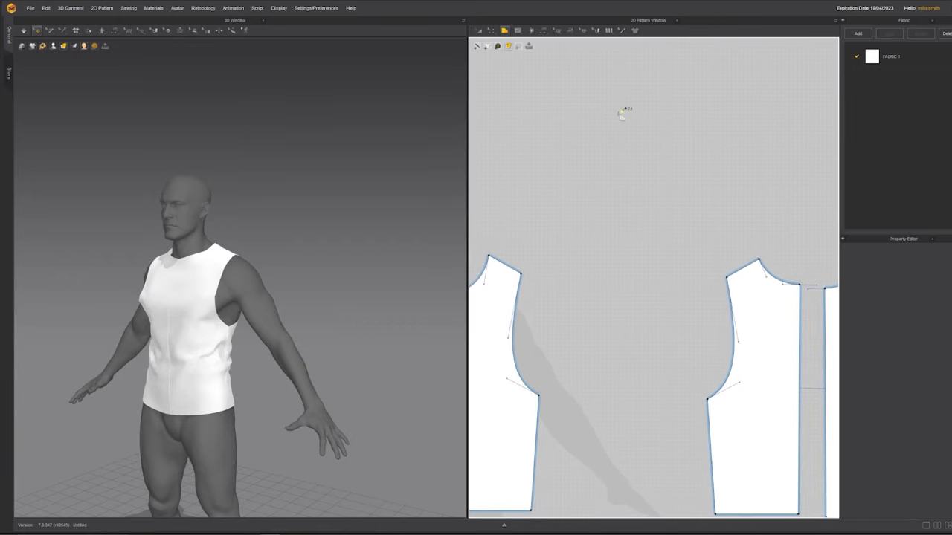
pyautogui.keyDown('shift'); pyautogui.click(563, 142); pyautogui.keyUp('shift')
pyautogui.click(556, 138)
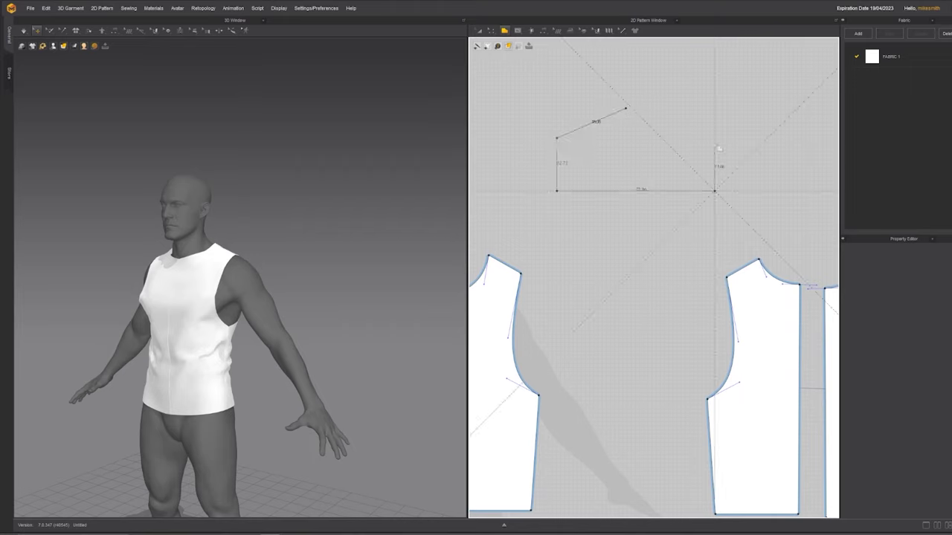
pyautogui.click(715, 134)
pyautogui.click(625, 109)
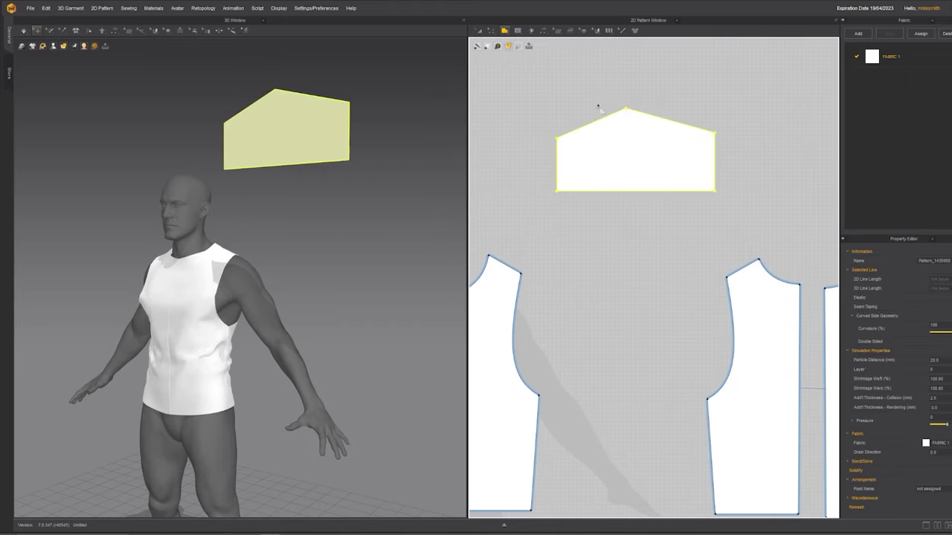
# Move the sleeve's top point to the middle and level its two upper side corners so the outline is symmetrical.
pyautogui.press('a')
pyautogui.click(629, 114)
pyautogui.moveTo(636, 110); pyautogui.dragTo(636, 110)
pyautogui.moveTo(715, 133); pyautogui.dragTo(715, 137)
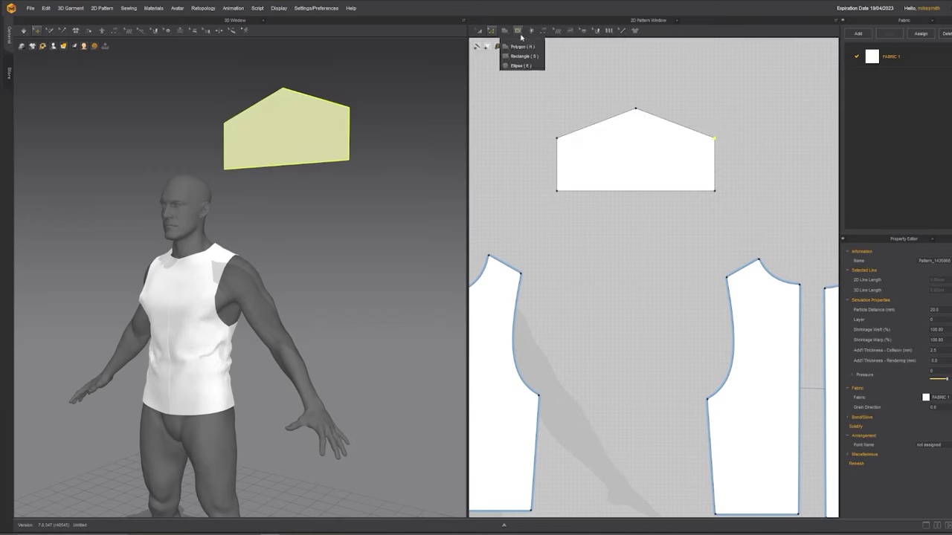
# Bend both sloping top edges of the sleeve outward with Edit Curvature to form a rounded cap.
pyautogui.moveTo(490, 30)
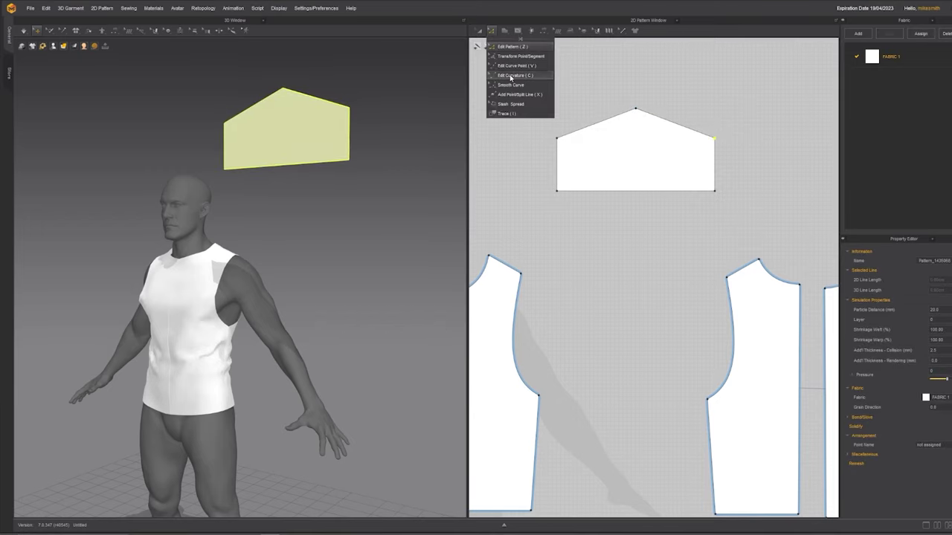
pyautogui.click(510, 76)
pyautogui.moveTo(611, 118); pyautogui.dragTo(607, 111)
pyautogui.moveTo(670, 122); pyautogui.dragTo(675, 116)
# Adjust the curve handles on both halves of the sleeve cap to give it a smooth S-shaped bell profile.
pyautogui.click(560, 146)
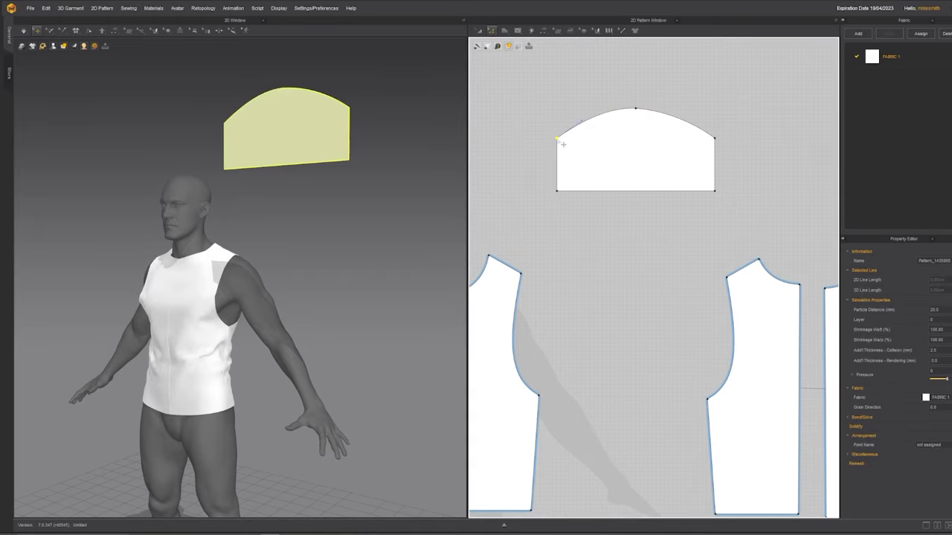
pyautogui.moveTo(587, 127)
pyautogui.mouseDown()
pyautogui.moveTo(596, 136)
pyautogui.moveTo(587, 142)
pyautogui.mouseUp()
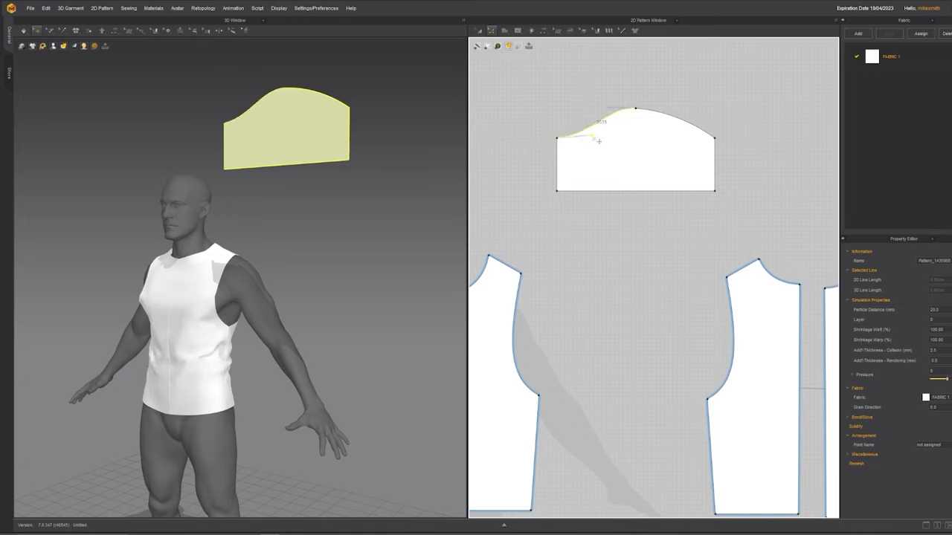
pyautogui.moveTo(610, 110); pyautogui.dragTo(589, 110)
pyautogui.click(587, 229)
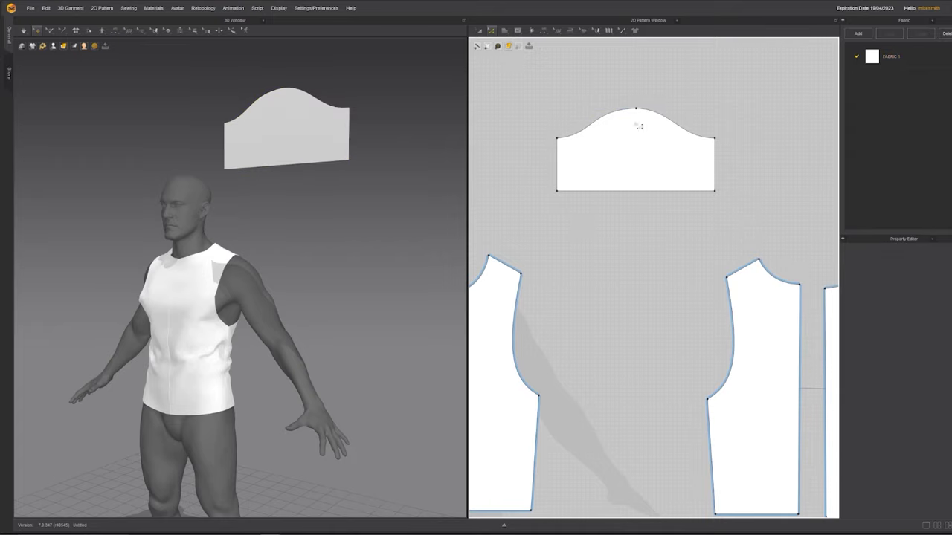
# Compare the length of the front armhole curve with one half of the sleeve cap.
pyautogui.moveTo(545, 278); pyautogui.dragTo(584, 287, button='middle')
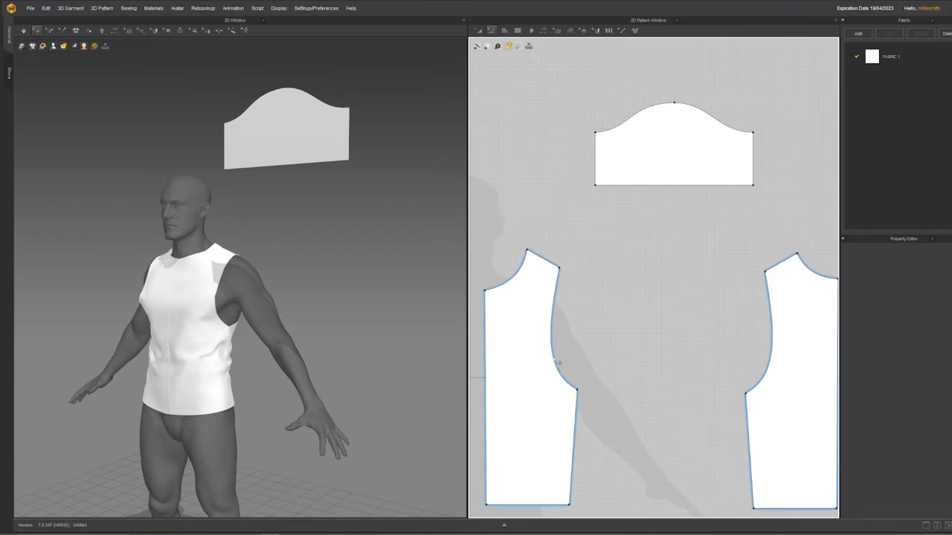
pyautogui.click(561, 298)
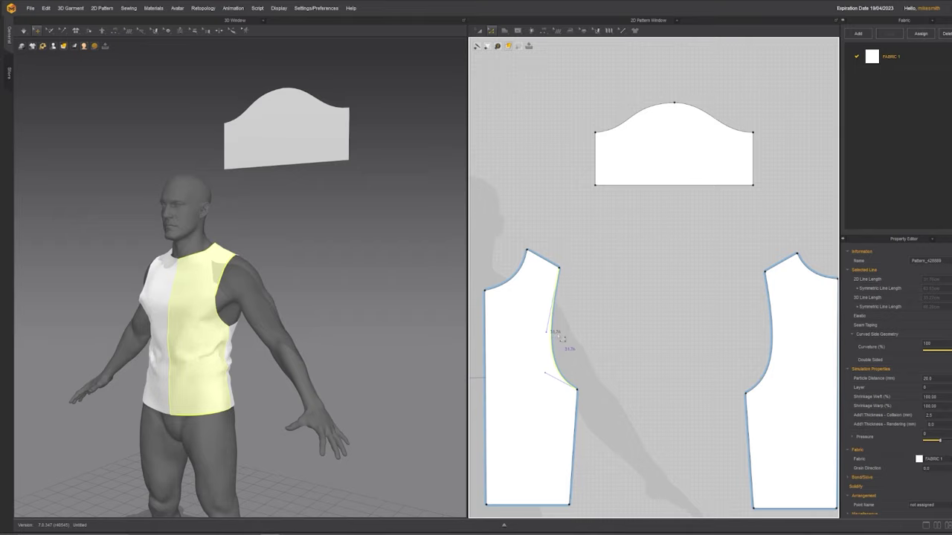
pyautogui.click(640, 122)
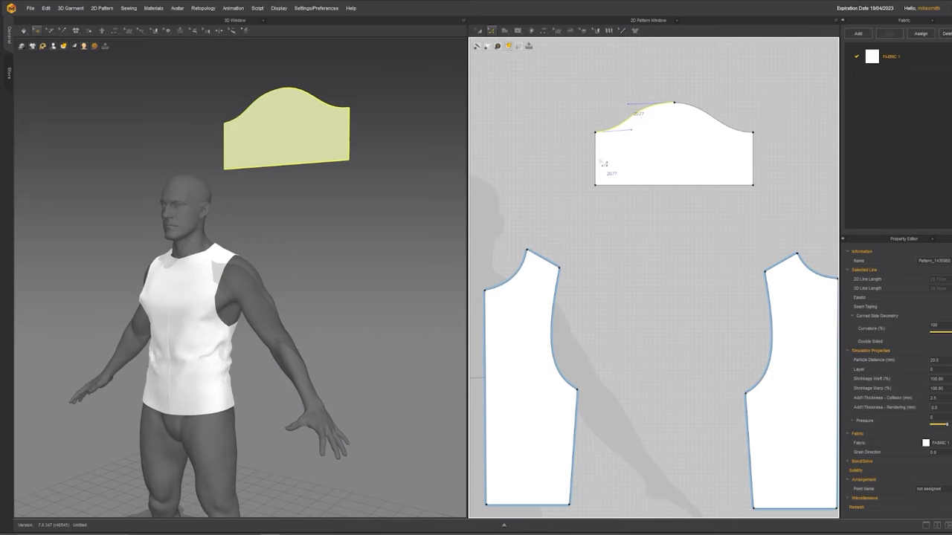
# Enlarge the sleeve by moving its side edges outward, raising the cap's peak and pulling the underarm corners out to lengthen both cap curves.
pyautogui.moveTo(595, 161); pyautogui.dragTo(579, 161)
pyautogui.moveTo(675, 103); pyautogui.dragTo(624, 88)
pyautogui.moveTo(579, 132); pyautogui.dragTo(559, 136)
pyautogui.moveTo(771, 293); pyautogui.dragTo(717, 303, button='middle')
pyautogui.moveTo(697, 143); pyautogui.dragTo(729, 143)
pyautogui.moveTo(655, 99); pyautogui.dragTo(679, 100)
pyautogui.moveTo(718, 170); pyautogui.dragTo(726, 170)
pyautogui.moveTo(625, 102); pyautogui.dragTo(631, 104, button='middle')
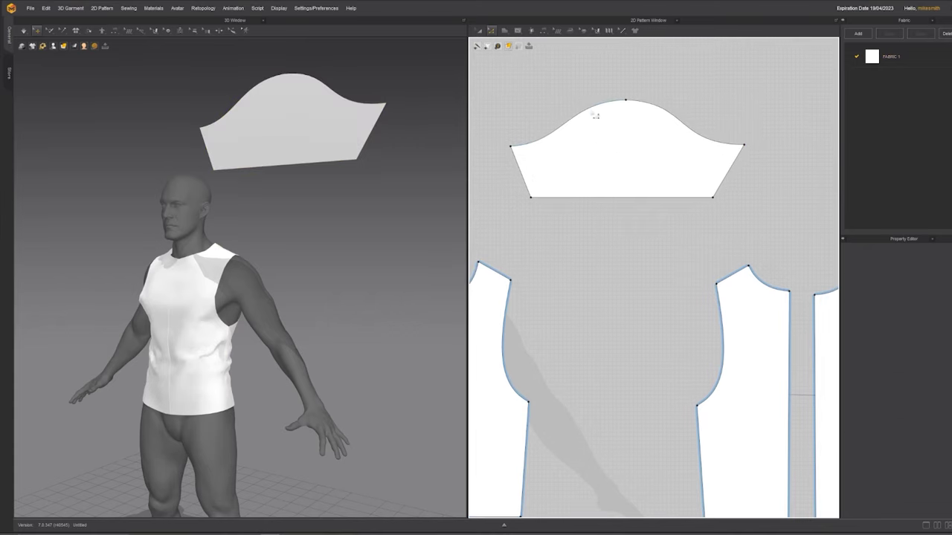
# Compare the lengths of the front and back armhole curves with the matching halves of the sleeve cap.
pyautogui.click(593, 111)
pyautogui.click(503, 332)
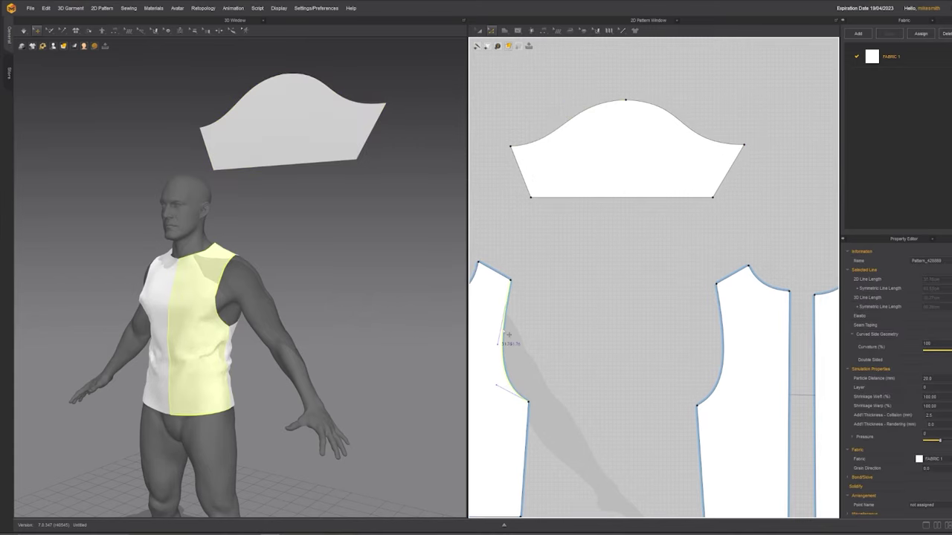
pyautogui.click(651, 106)
pyautogui.click(725, 319)
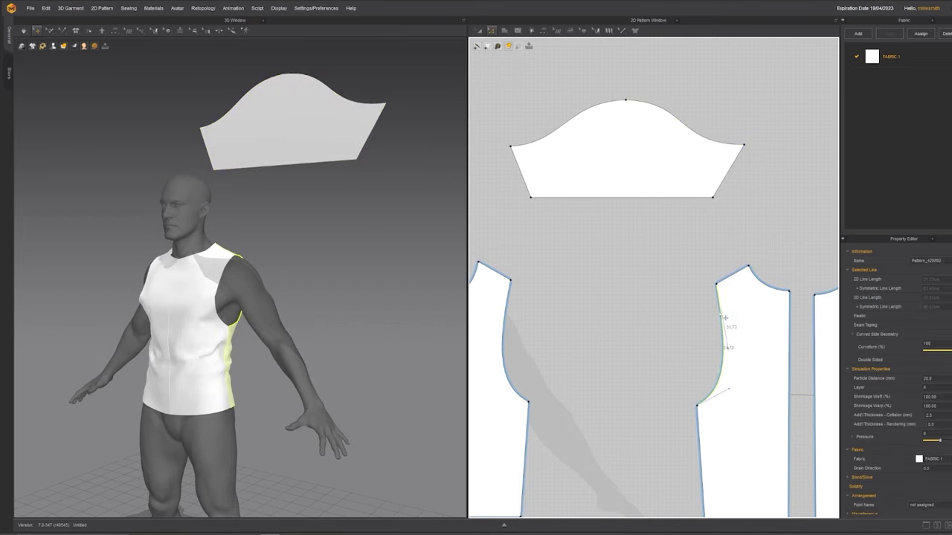
# Widen the sleeve's hem slightly by moving its two lower corners outward.
pyautogui.click(524, 167)
pyautogui.click(620, 171)
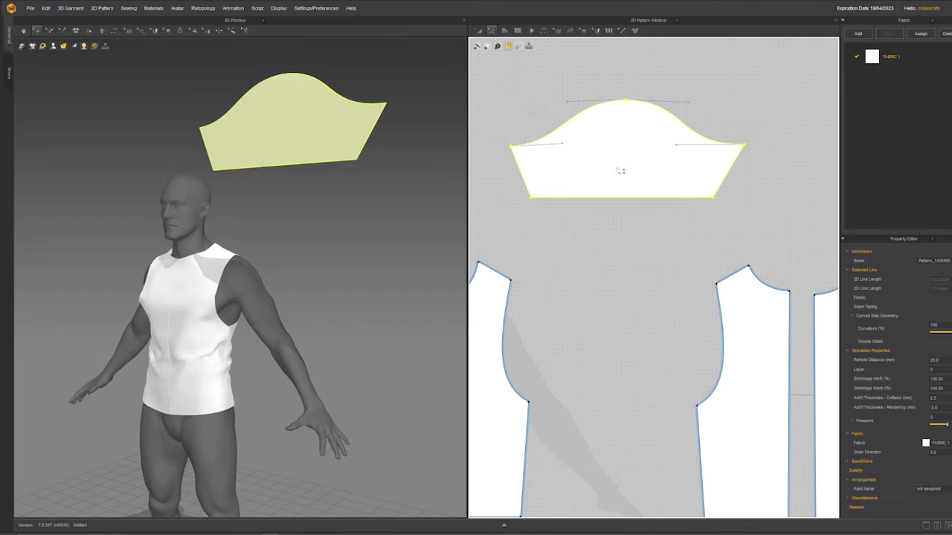
pyautogui.click(731, 180)
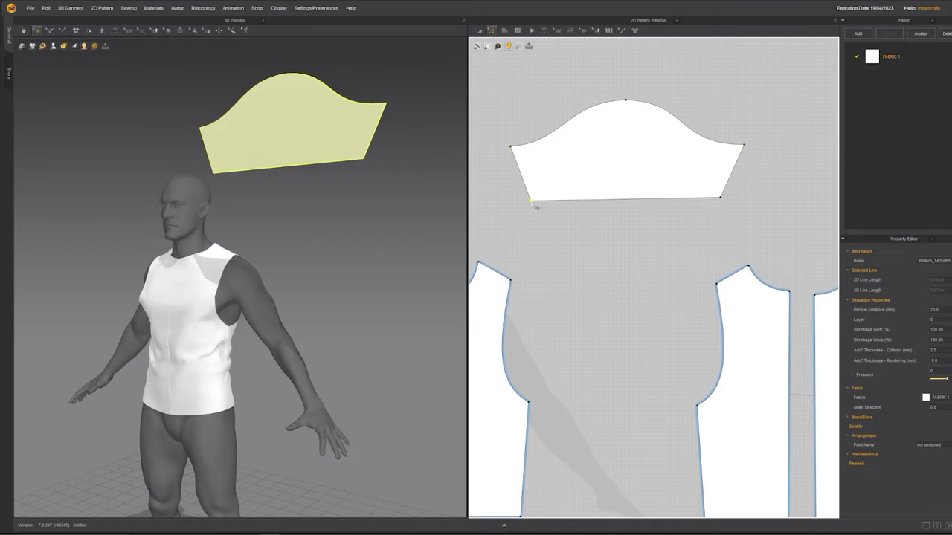
pyautogui.moveTo(532, 201); pyautogui.dragTo(528, 202)
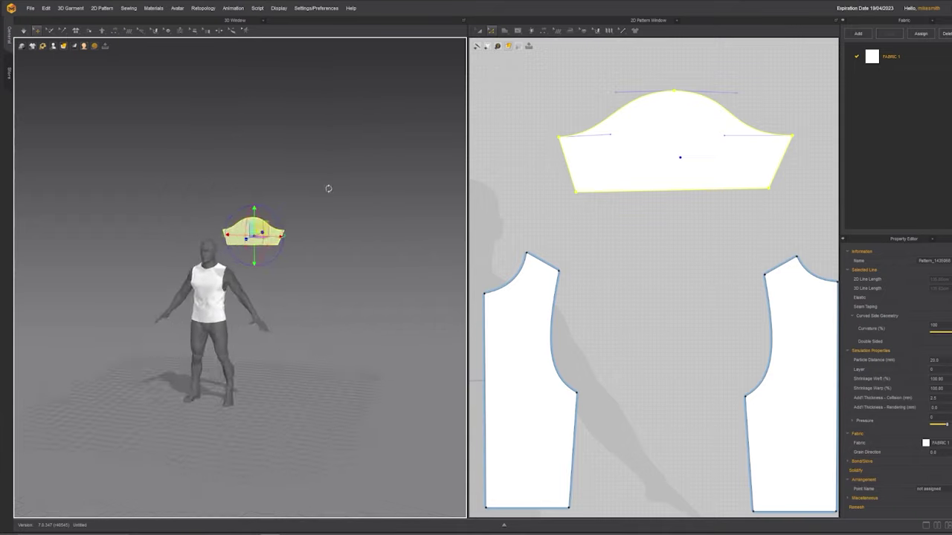
# Position the sleeve beside the avatar's left arm in the 3D view and add a mirrored symmetric copy for the other arm.
pyautogui.moveTo(329, 187); pyautogui.dragTo(263, 236, button='right')
pyautogui.moveTo(278, 221); pyautogui.dragTo(337, 221)
pyautogui.moveTo(277, 203); pyautogui.dragTo(262, 262)
pyautogui.moveTo(263, 261)
pyautogui.mouseDown(button='right')
pyautogui.moveTo(177, 254)
pyautogui.moveTo(249, 249)
pyautogui.mouseUp(button='right')
pyautogui.scroll(1, 212, 269)
pyautogui.moveTo(205, 272); pyautogui.dragTo(311, 253, button='middle')
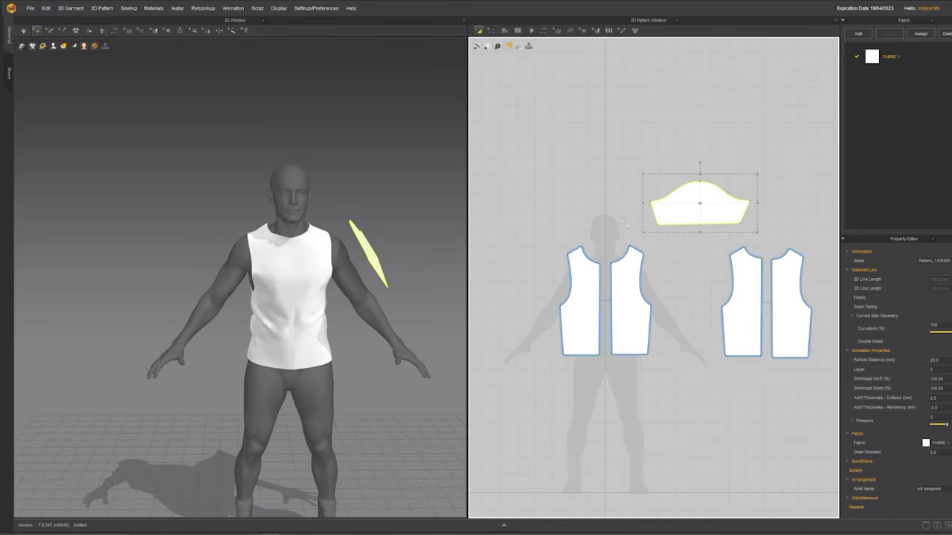
pyautogui.hotkey('ctrl', 'r')
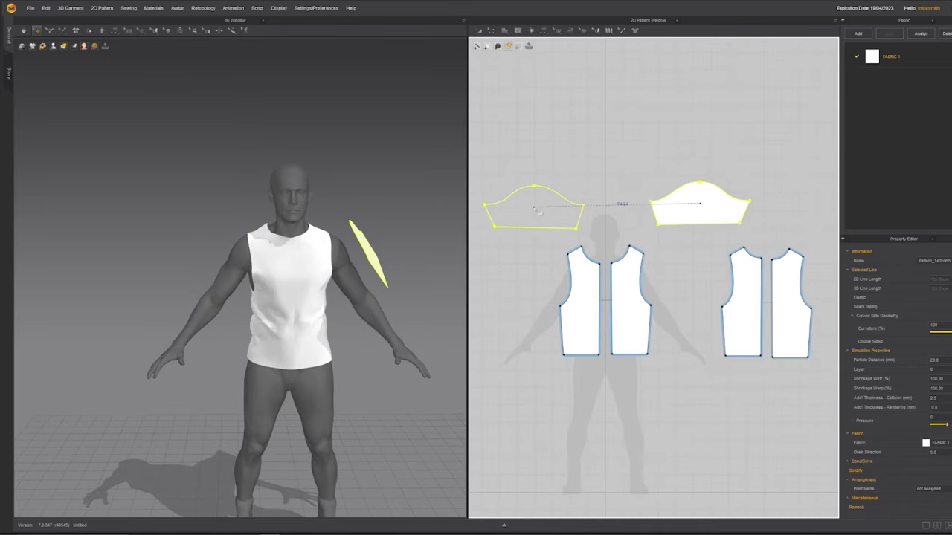
pyautogui.click(533, 212)
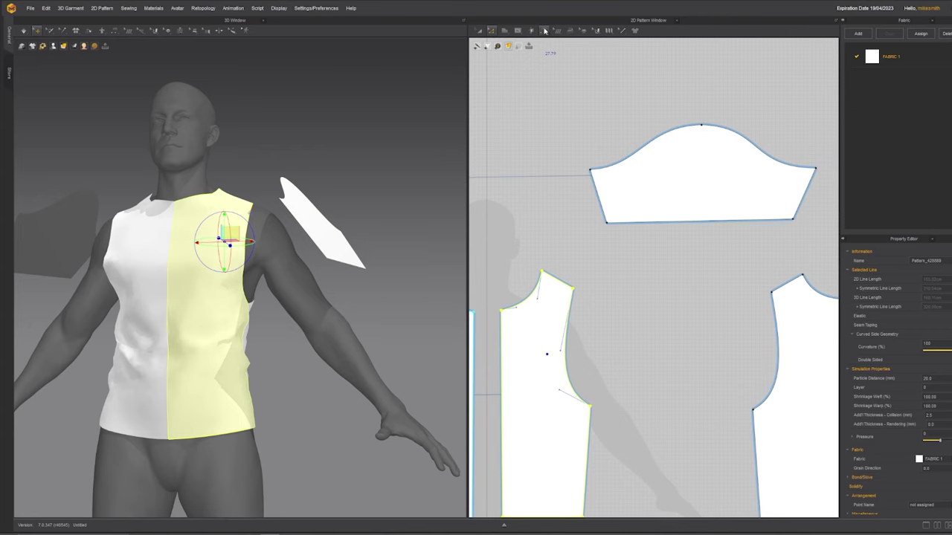
# Use Segment Sewing to join the front half of the sleeve cap to the front armhole and the back half to the back armhole.
pyautogui.click(543, 30)
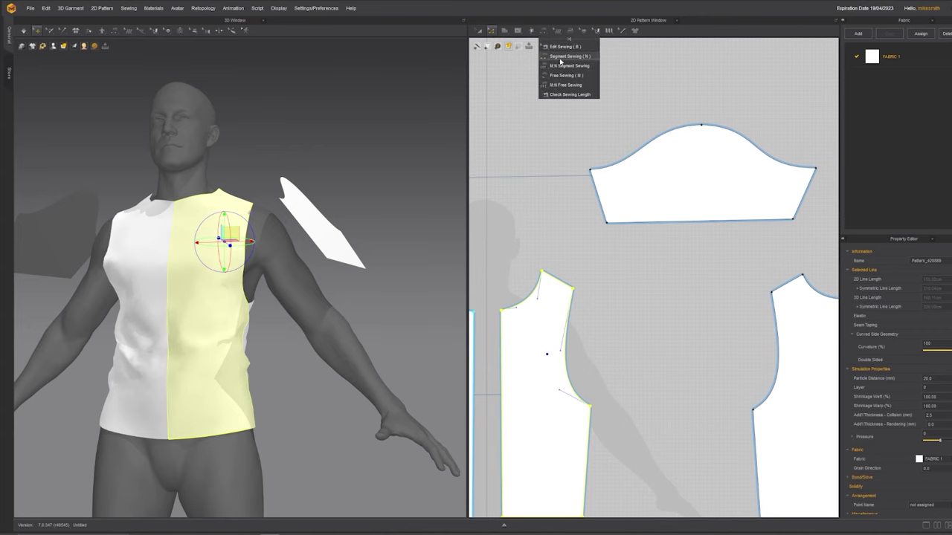
pyautogui.click(556, 57)
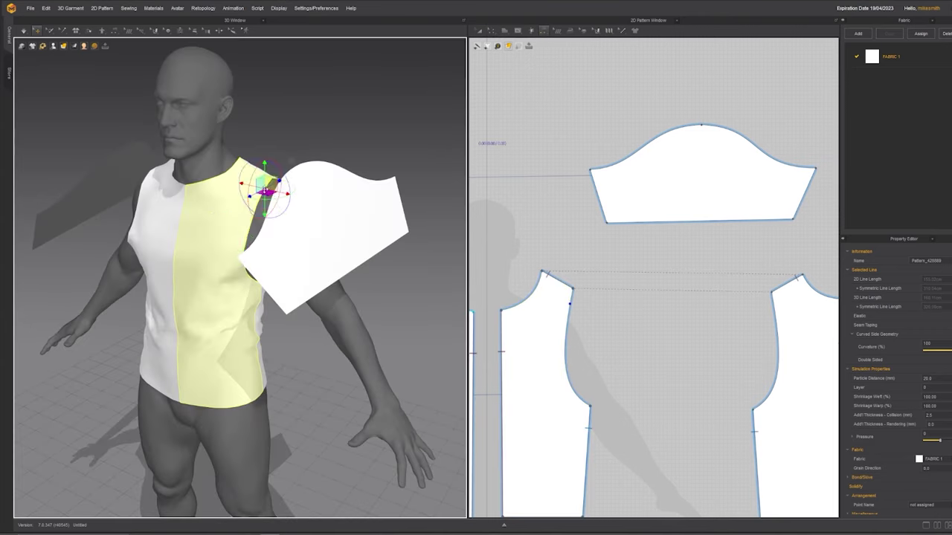
pyautogui.click(289, 187)
pyautogui.click(285, 184)
pyautogui.moveTo(260, 208); pyautogui.dragTo(123, 225, button='right')
pyautogui.click(242, 210)
pyautogui.click(289, 219)
pyautogui.moveTo(290, 218); pyautogui.dragTo(291, 259, button='right')
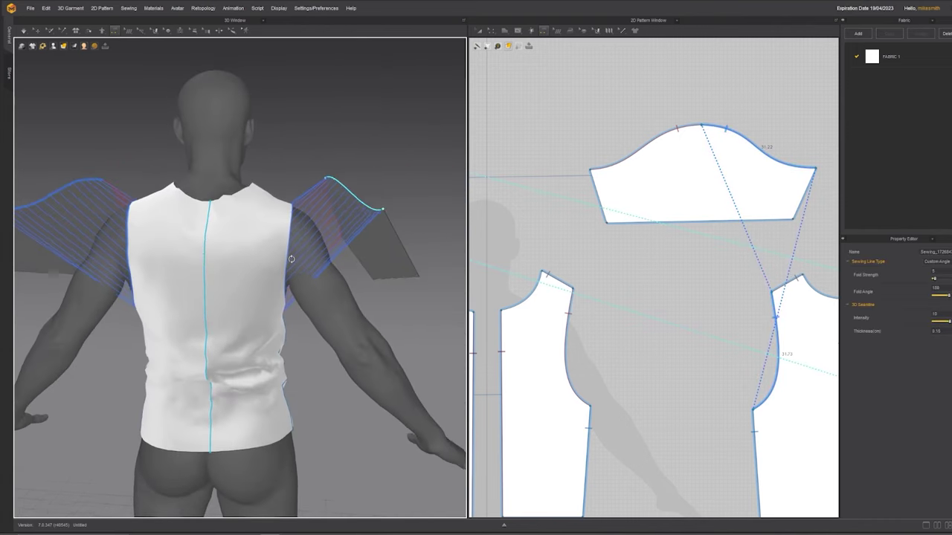
# Rotate and shift the sleeves closer to the avatar's arms and simulate so they attach to the armholes.
pyautogui.click(349, 231)
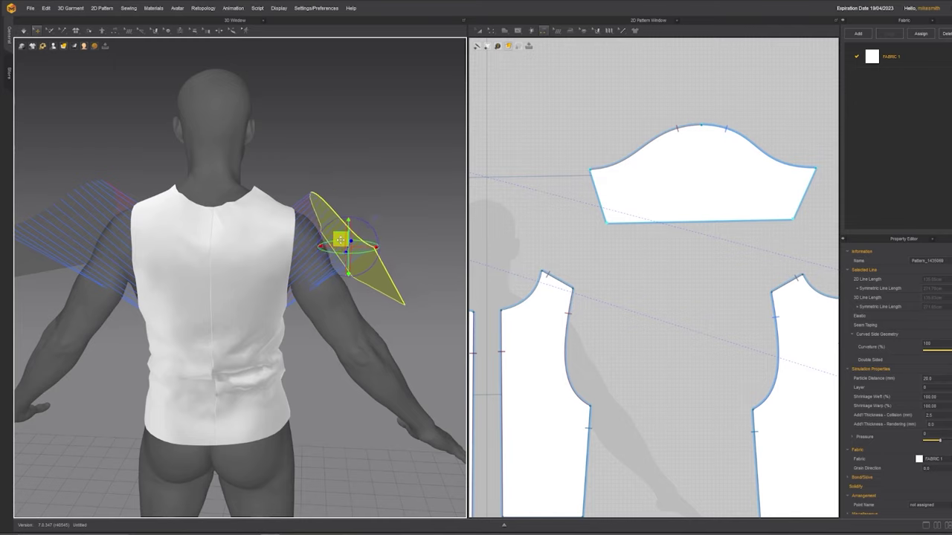
pyautogui.moveTo(340, 240); pyautogui.dragTo(299, 240, button='right')
pyautogui.click(223, 232)
pyautogui.moveTo(227, 233); pyautogui.dragTo(288, 247, button='right')
pyautogui.press('space')
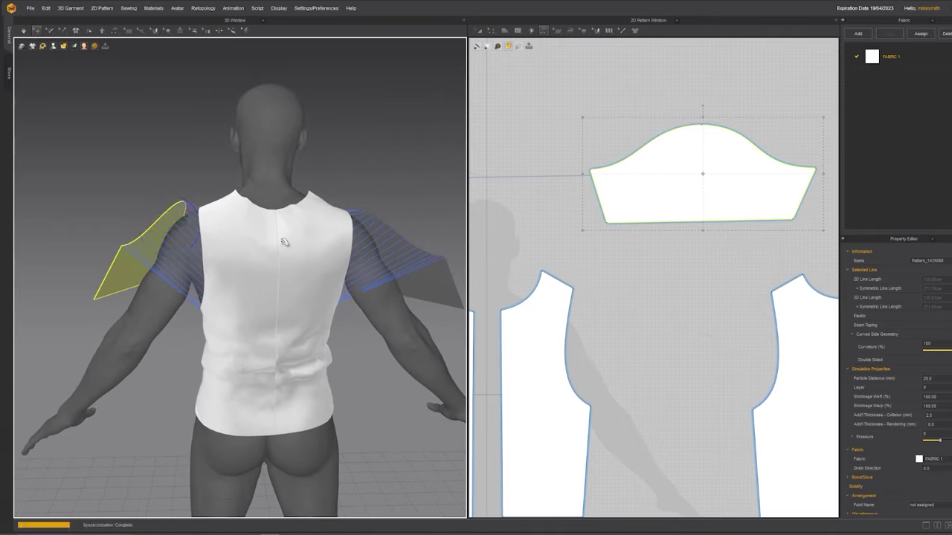
pyautogui.press('space')
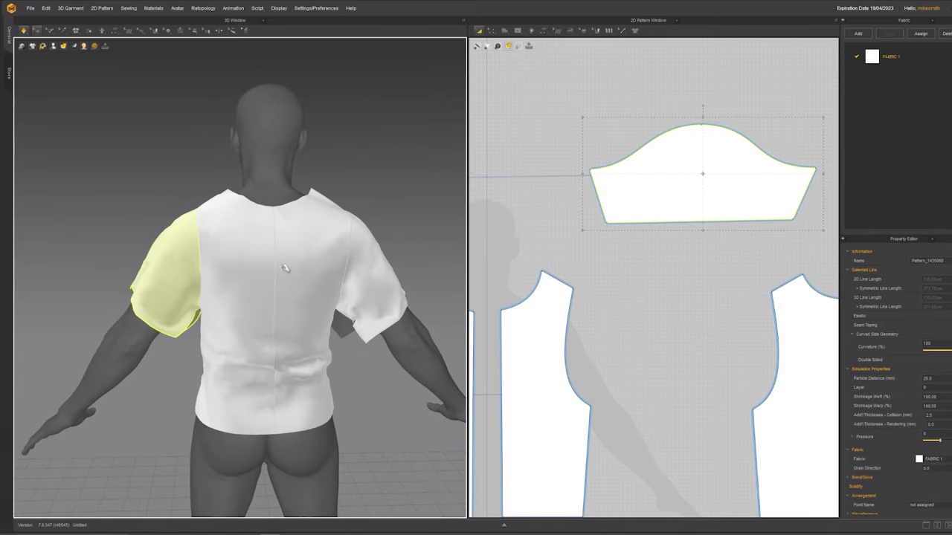
pyautogui.press('space')
# Sew the two short side edges of the sleeve together to close it under the arm.
pyautogui.moveTo(261, 317); pyautogui.dragTo(362, 275, button='right')
pyautogui.press('b')
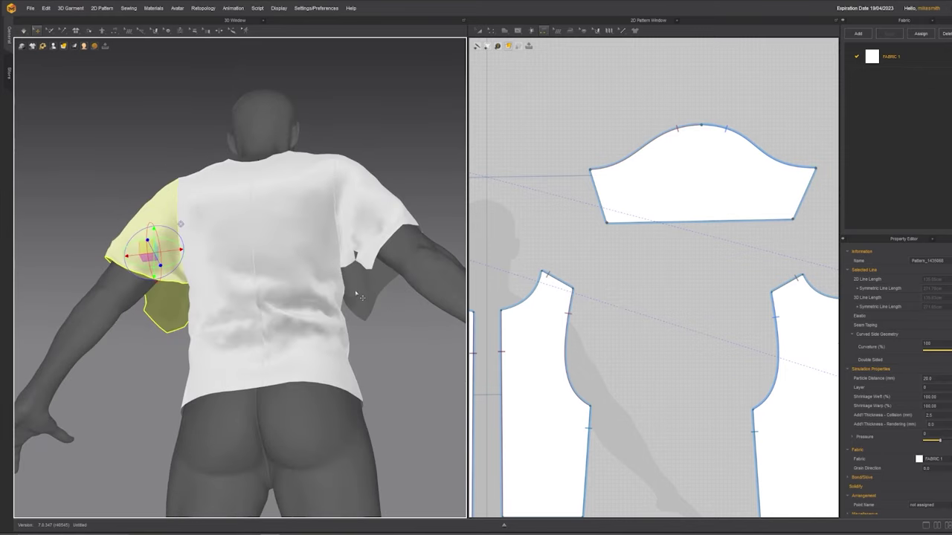
pyautogui.moveTo(612, 222); pyautogui.dragTo(568, 245, button='middle')
pyautogui.scroll(3, 568, 244)
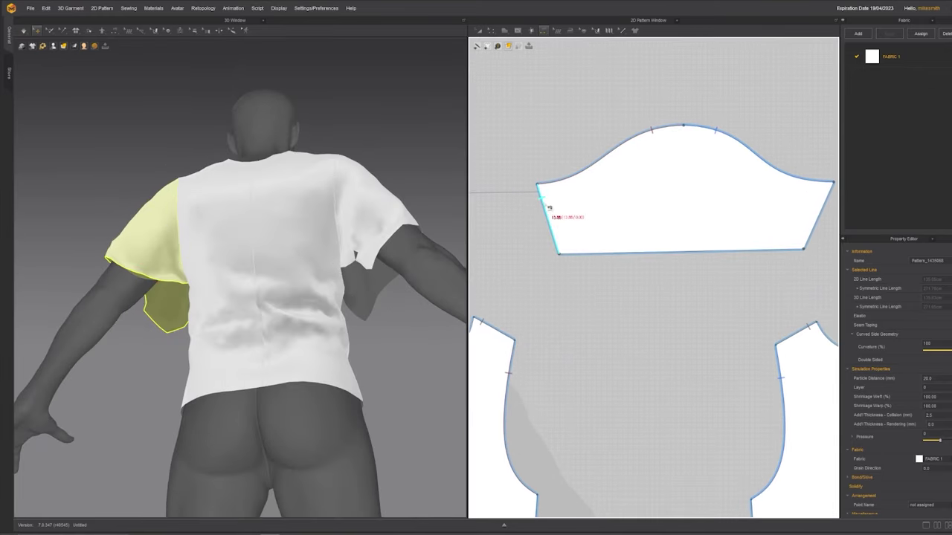
pyautogui.click(543, 204)
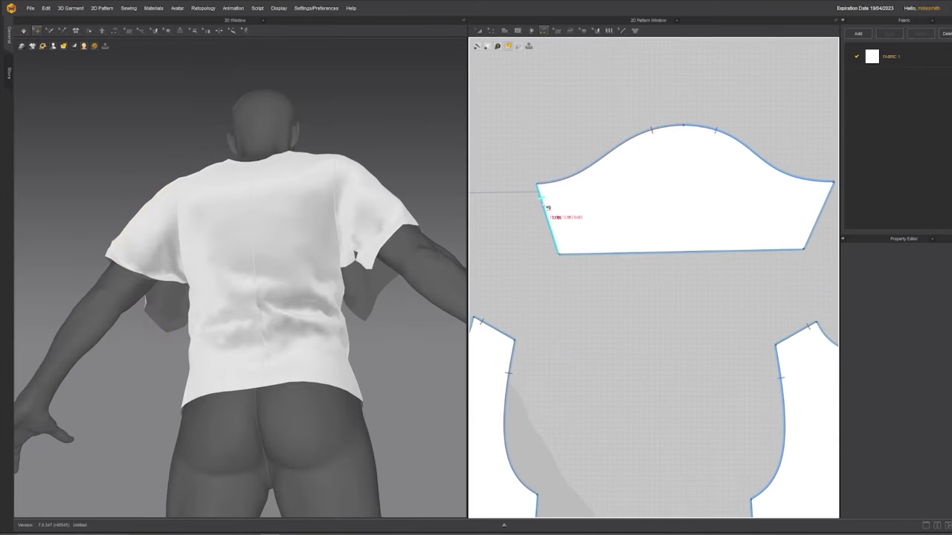
pyautogui.click(828, 202)
# Simulate the garment with closed sleeves and pull the front down to settle the fabric.
pyautogui.press('2')
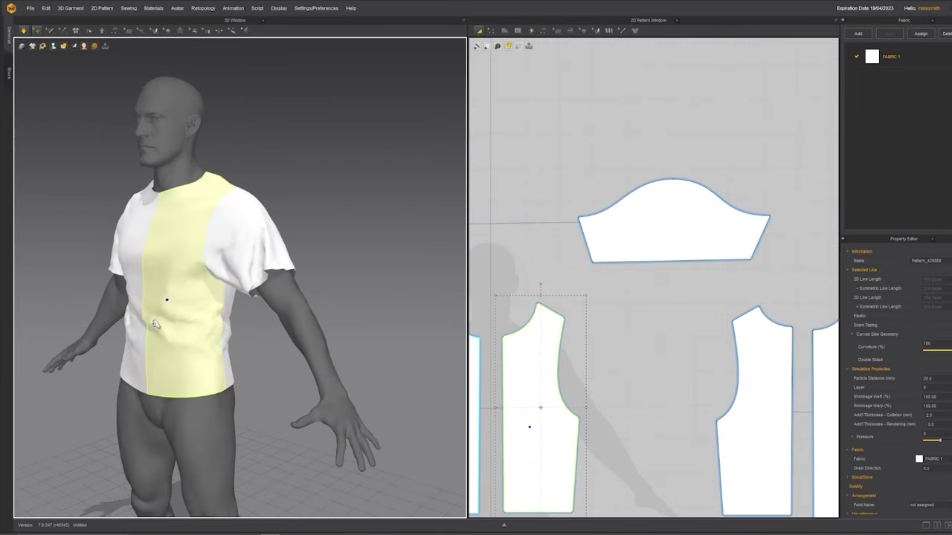
pyautogui.moveTo(153, 323); pyautogui.dragTo(96, 399)
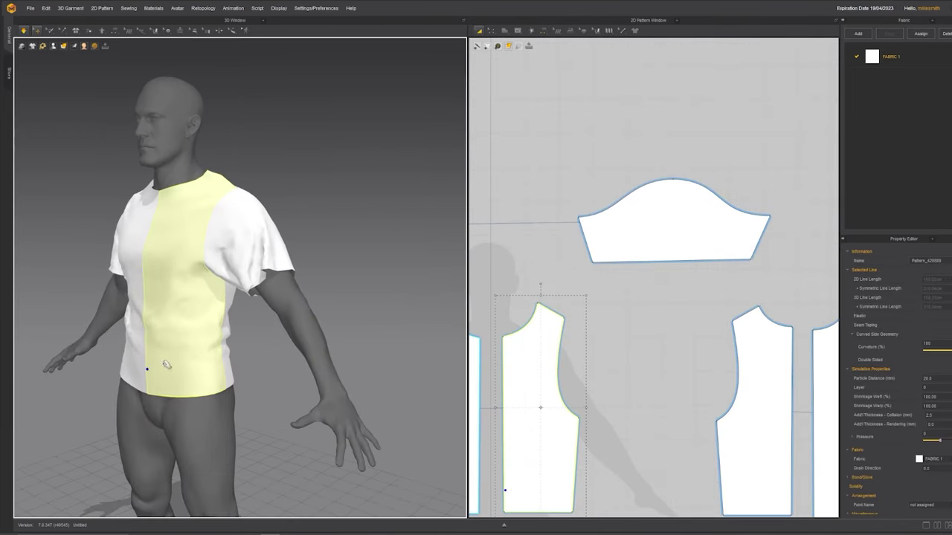
pyautogui.moveTo(165, 363); pyautogui.dragTo(247, 343, button='middle')
pyautogui.press('space')
# Move the sleeve's hem corners inward and raise the hem edge to narrow and shorten the sleeve, and simulate the result.
pyautogui.press('x')
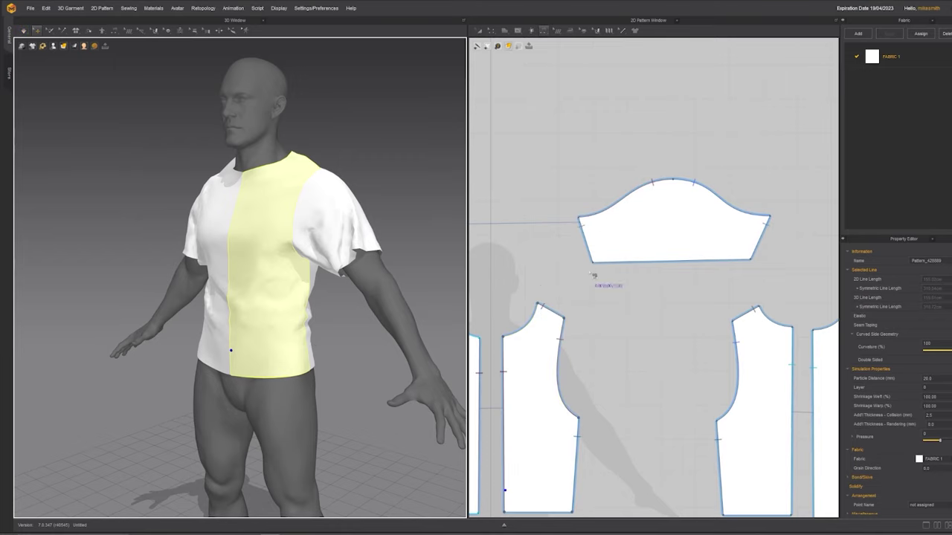
pyautogui.press('z')
pyautogui.moveTo(594, 263); pyautogui.dragTo(605, 261)
pyautogui.moveTo(750, 259); pyautogui.dragTo(732, 254)
pyautogui.moveTo(604, 262); pyautogui.dragTo(612, 254)
pyautogui.moveTo(675, 254); pyautogui.dragTo(675, 242)
pyautogui.press('space')
pyautogui.moveTo(339, 293); pyautogui.dragTo(315, 301, button='right')
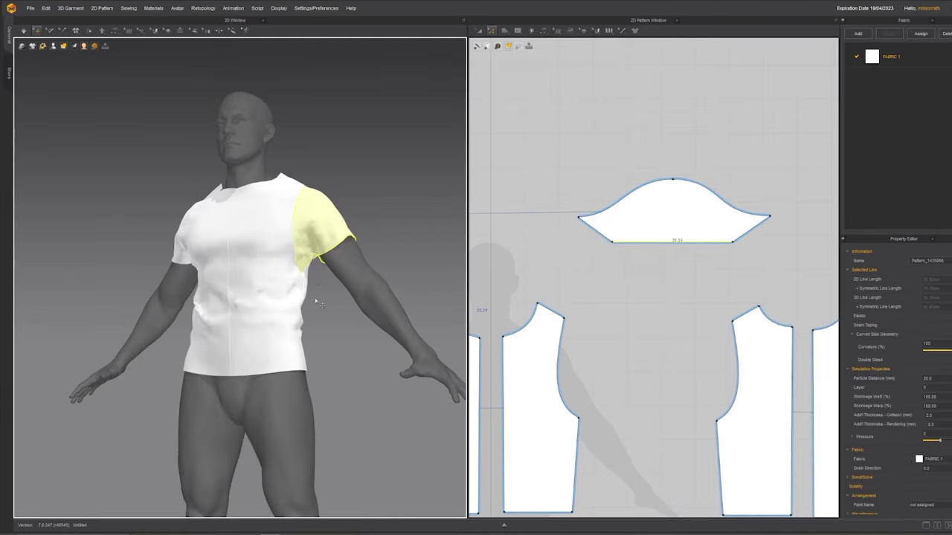
pyautogui.scroll(6, 307, 274)
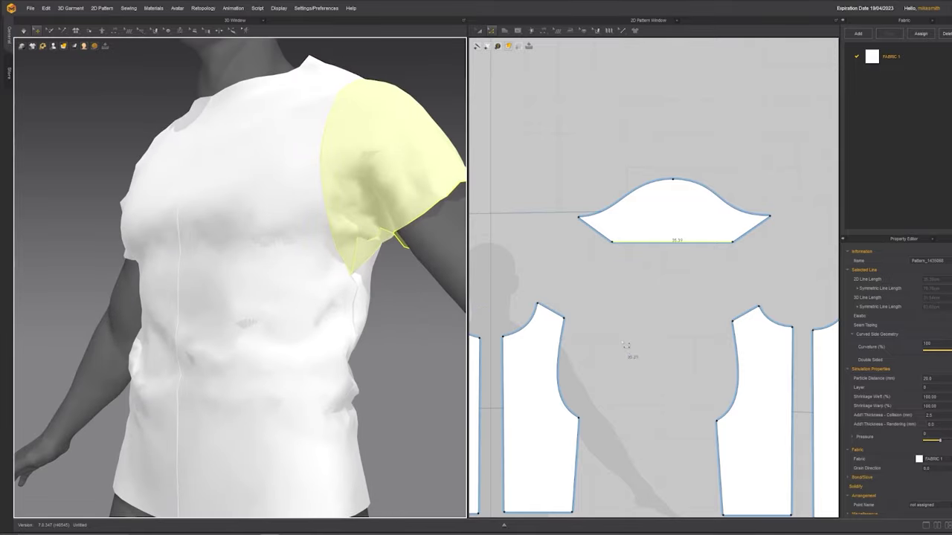
# Try raising the underarm corner of the front piece and undo the change.
pyautogui.click(578, 418)
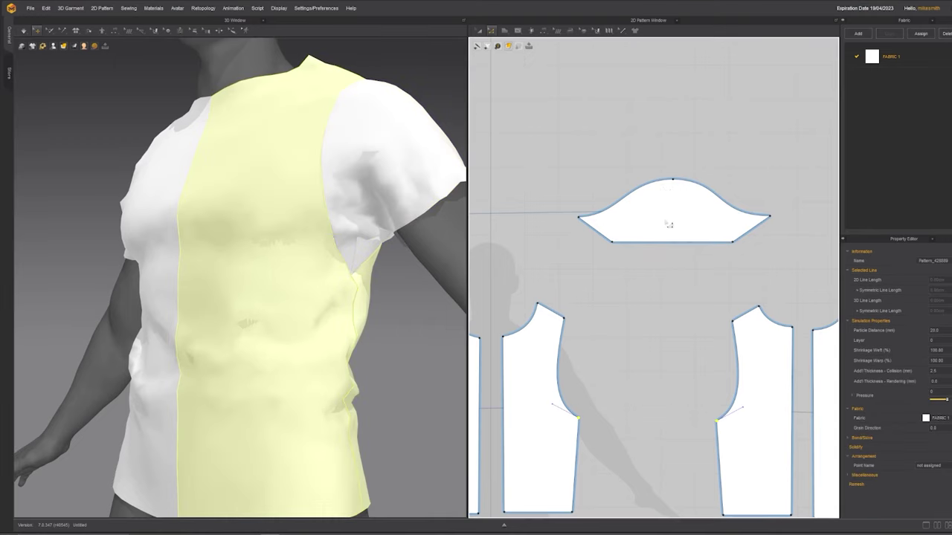
pyautogui.moveTo(584, 422); pyautogui.dragTo(581, 388)
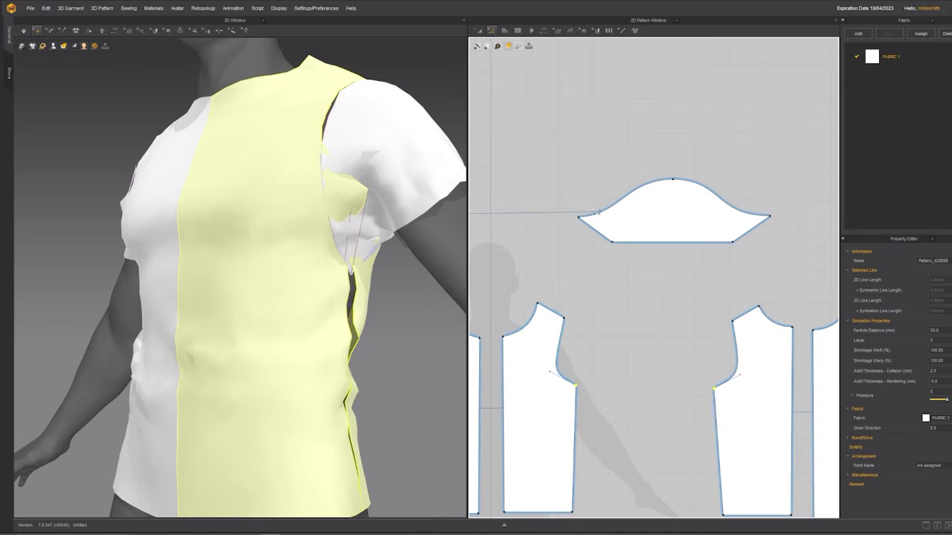
pyautogui.hotkey('ctrl', 'z')
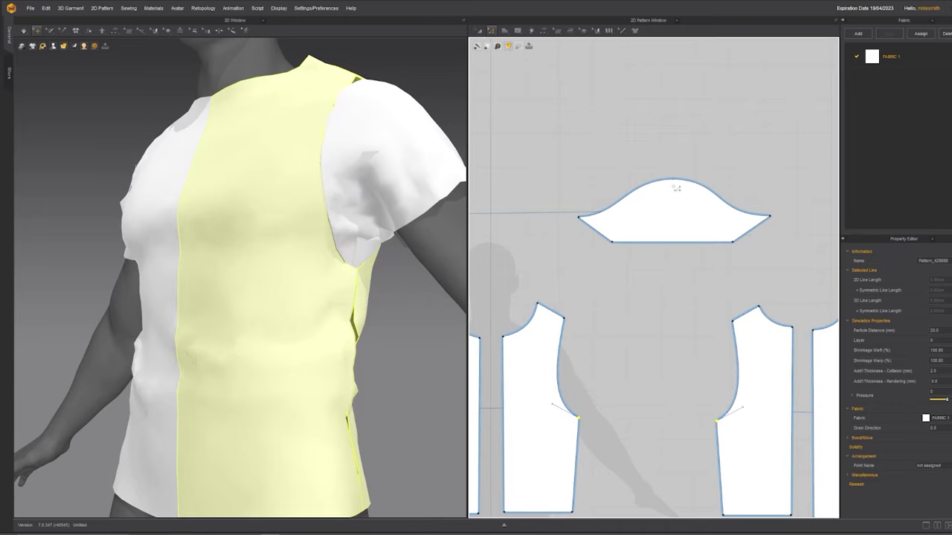
# Rotate the sleeve pattern about 90° and place it with its cap against the front armhole.
pyautogui.press('a')
pyautogui.click(661, 196)
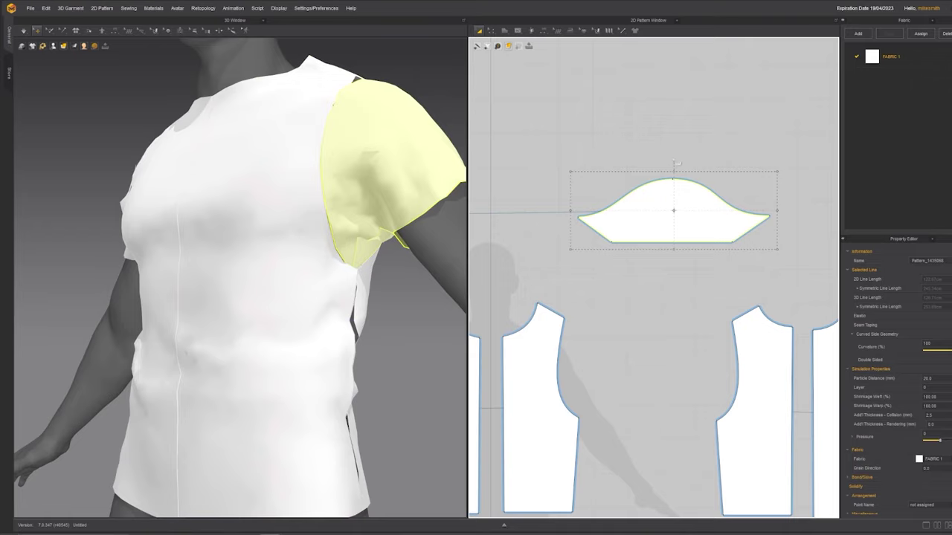
pyautogui.moveTo(674, 160); pyautogui.dragTo(597, 204)
pyautogui.moveTo(666, 240); pyautogui.dragTo(592, 353)
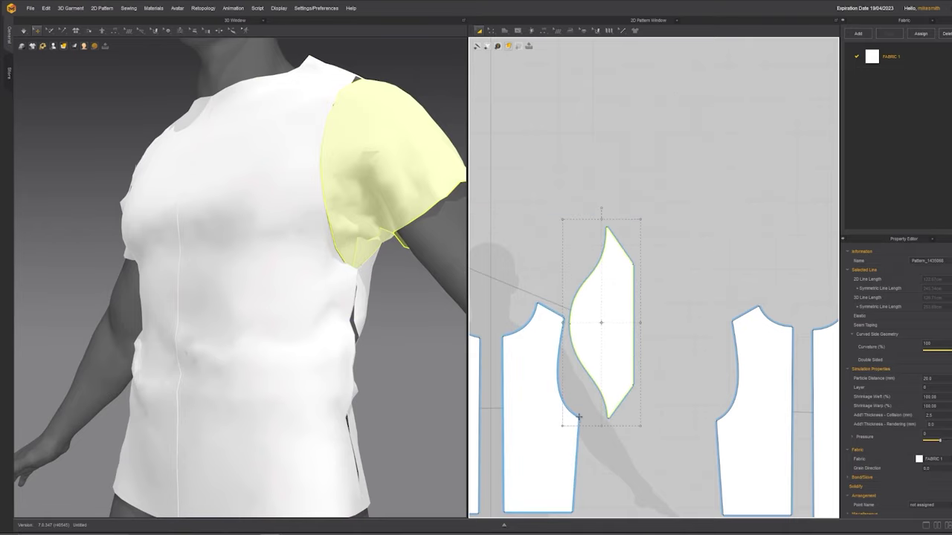
# Raise the underarm corners of the front and back pieces, pull the sleeve's underarm corners inward, and simulate the fit.
pyautogui.scroll(3, 577, 417)
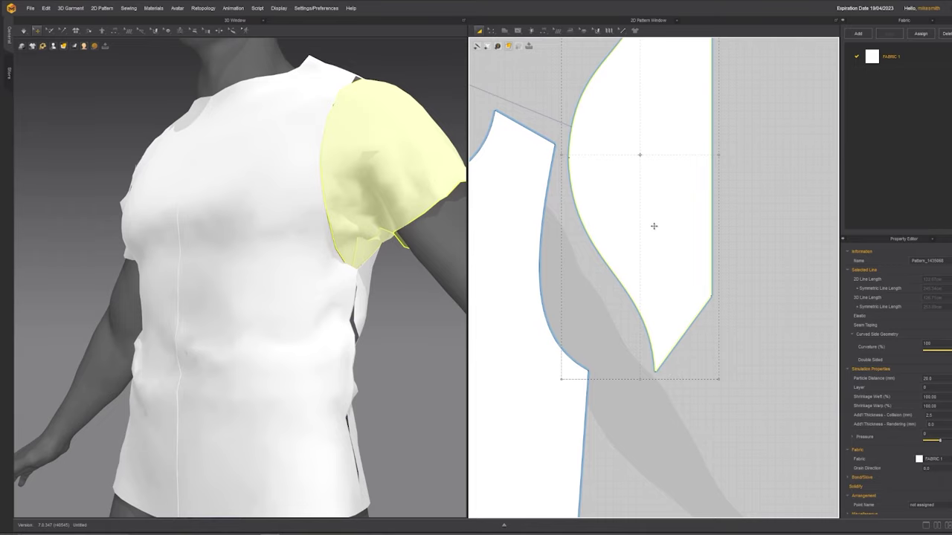
pyautogui.scroll(-3, 653, 226)
pyautogui.moveTo(781, 375); pyautogui.dragTo(779, 346)
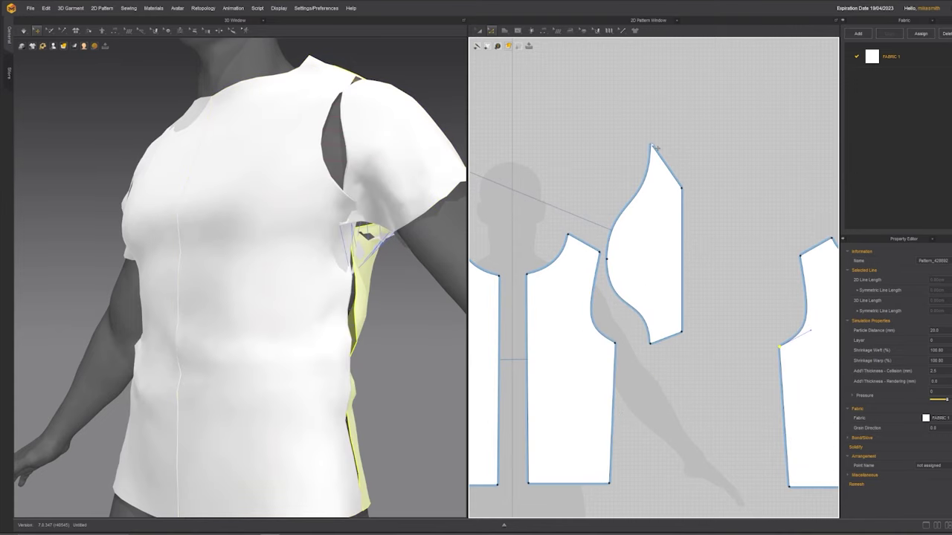
pyautogui.click(652, 146)
pyautogui.moveTo(652, 147); pyautogui.dragTo(644, 168)
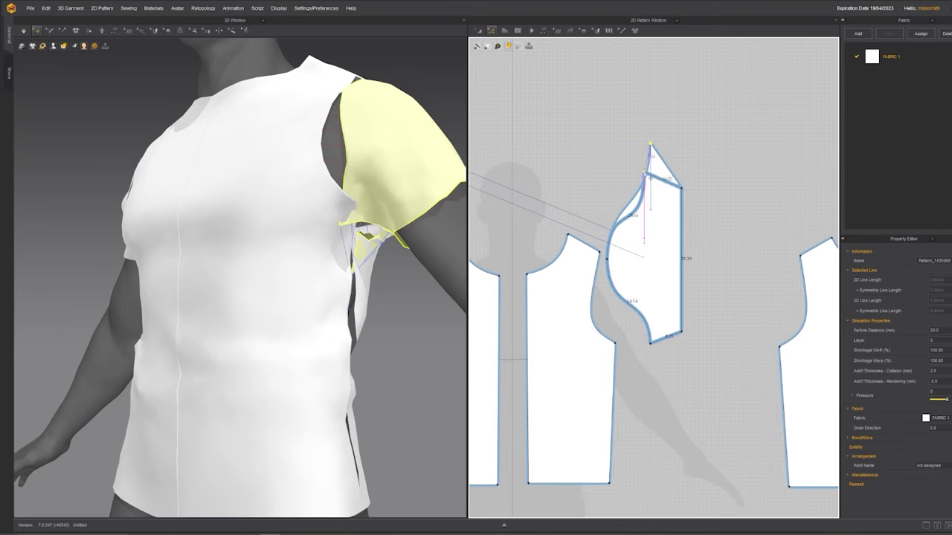
pyautogui.moveTo(440, 245); pyautogui.dragTo(299, 260, button='right')
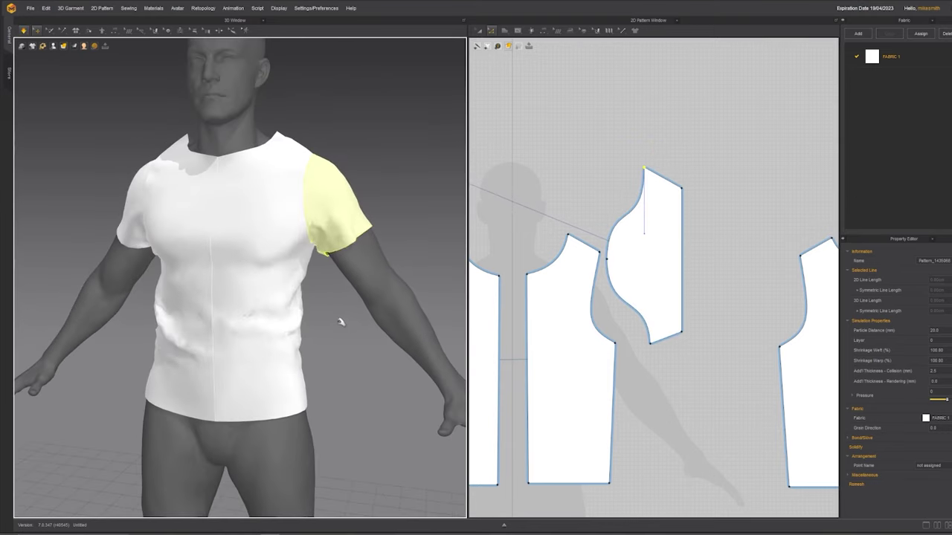
pyautogui.moveTo(339, 323); pyautogui.dragTo(227, 326, button='right')
# Lower the neck-side shoulder points of the front and back pieces slightly and check the simulated shoulders from the side.
pyautogui.press('2')
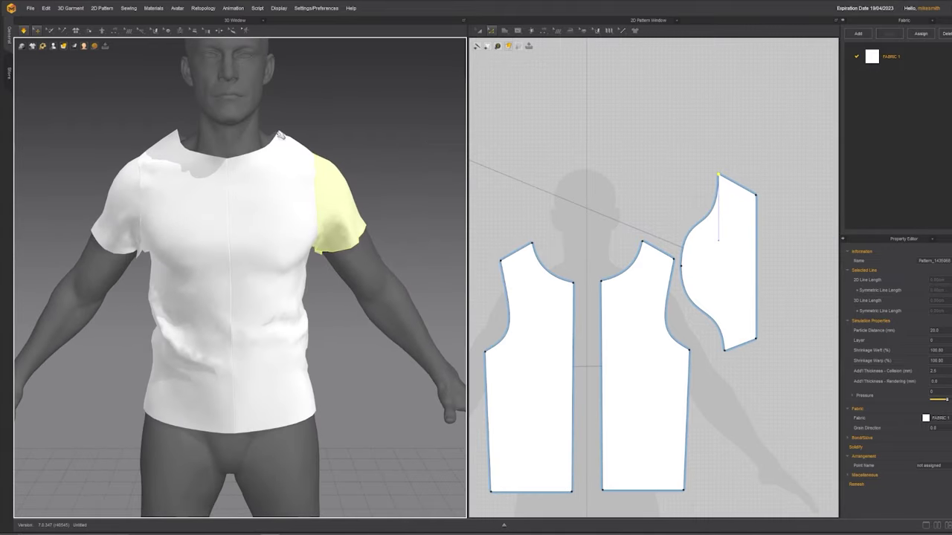
pyautogui.click(642, 241)
pyautogui.scroll(-2, 697, 278)
pyautogui.moveTo(697, 278); pyautogui.dragTo(604, 276, button='middle')
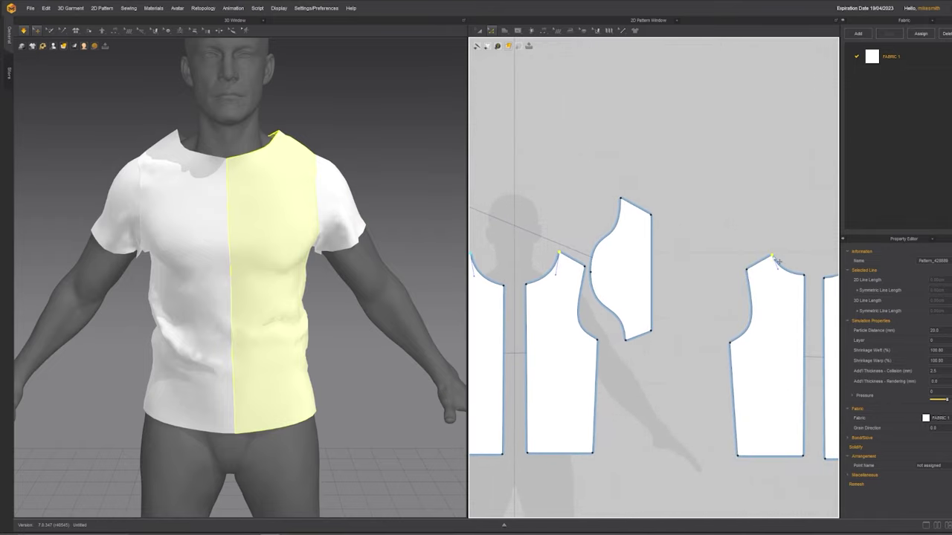
pyautogui.moveTo(772, 256); pyautogui.dragTo(773, 261)
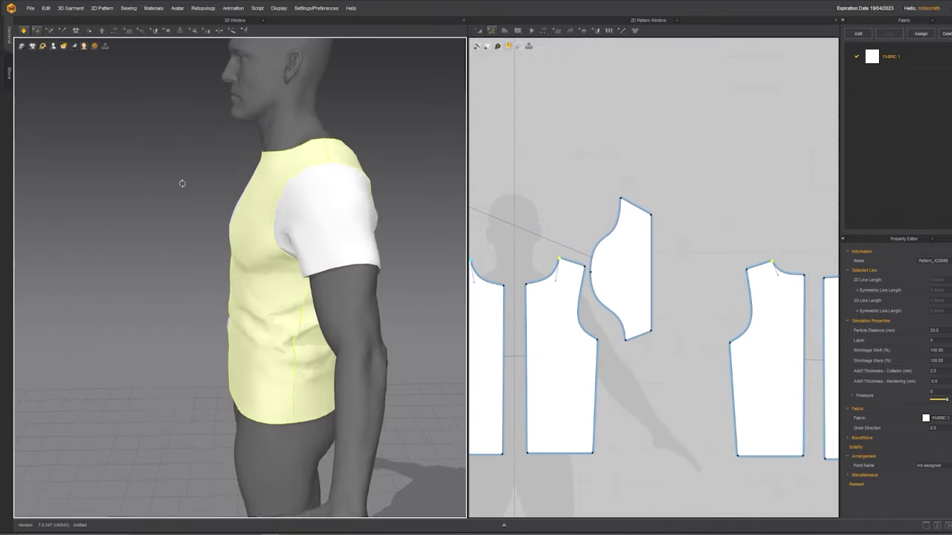
pyautogui.moveTo(183, 183); pyautogui.dragTo(179, 182, button='right')
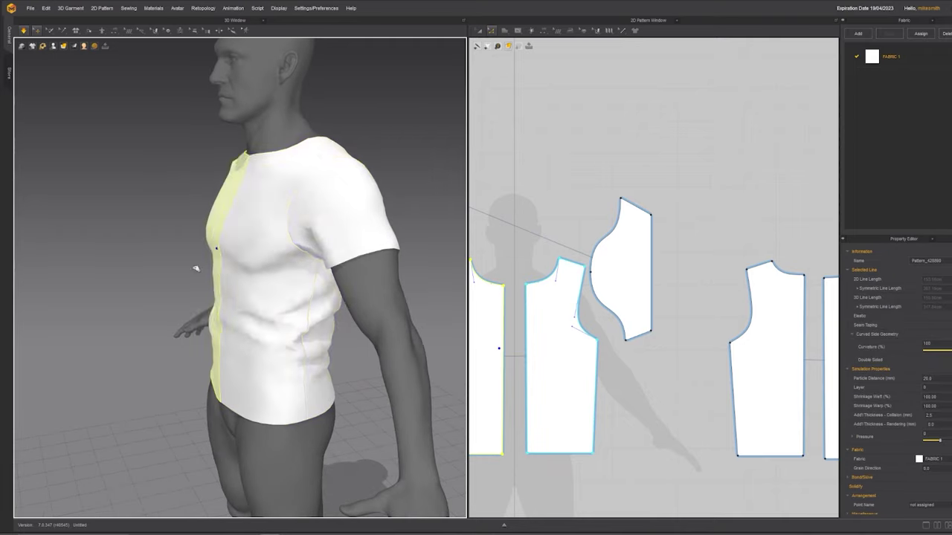
# Pull the simulated shirt at its front, shoulders and back to settle the fabric on the avatar.
pyautogui.moveTo(219, 311); pyautogui.dragTo(94, 416)
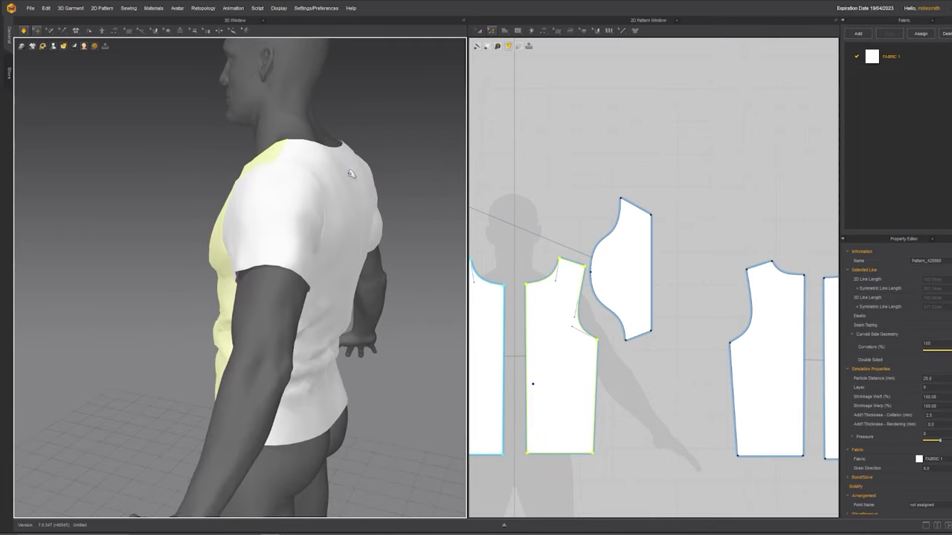
pyautogui.moveTo(351, 174); pyautogui.dragTo(339, 82)
pyautogui.moveTo(283, 153); pyautogui.dragTo(201, 158)
pyautogui.moveTo(239, 199); pyautogui.dragTo(143, 235)
pyautogui.click(221, 270)
pyautogui.moveTo(142, 318); pyautogui.dragTo(197, 226, button='right')
pyautogui.moveTo(198, 228); pyautogui.dragTo(276, 231)
pyautogui.moveTo(170, 219); pyautogui.dragTo(175, 205)
# Pull the simulated shirt's torso and hem downward to smooth out the bunched fabric at the waist.
pyautogui.moveTo(214, 223); pyautogui.dragTo(165, 249, button='right')
pyautogui.moveTo(240, 274); pyautogui.dragTo(253, 349)
pyautogui.moveTo(252, 388); pyautogui.dragTo(251, 420)
pyautogui.moveTo(170, 332); pyautogui.dragTo(241, 230, button='right')
pyautogui.click(248, 311)
pyautogui.moveTo(198, 424); pyautogui.dragTo(107, 464)
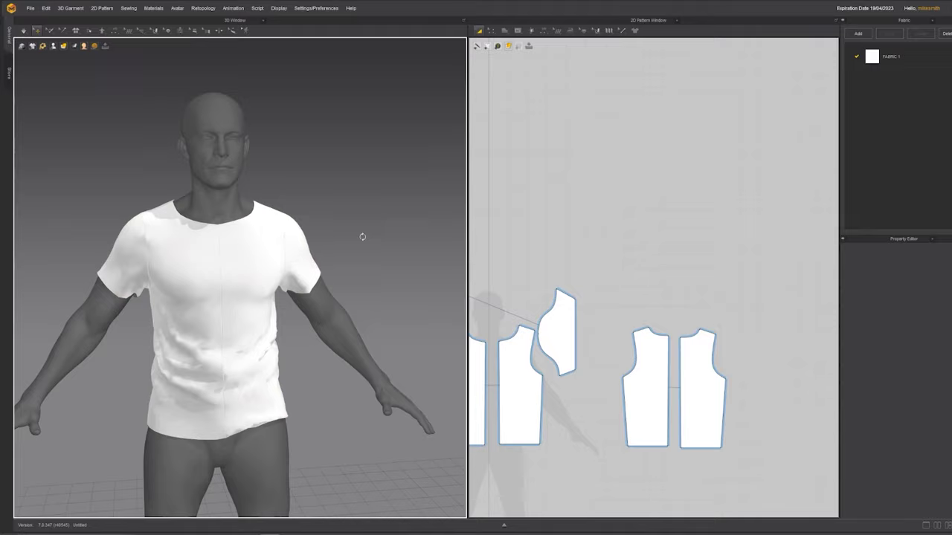
# Select all shirt and sleeve pieces and deactivate both their patterns and their sewing.
pyautogui.moveTo(362, 236)
pyautogui.mouseDown(button='right')
pyautogui.moveTo(276, 240)
pyautogui.moveTo(369, 239)
pyautogui.moveTo(345, 241)
pyautogui.mouseUp(button='right')
pyautogui.scroll(-3, 712, 246)
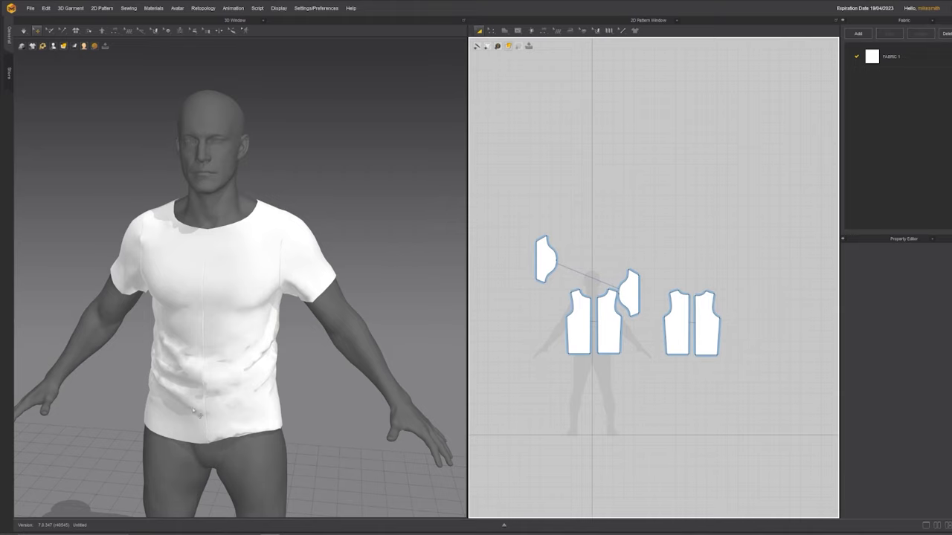
pyautogui.moveTo(244, 413); pyautogui.dragTo(273, 275, button='middle')
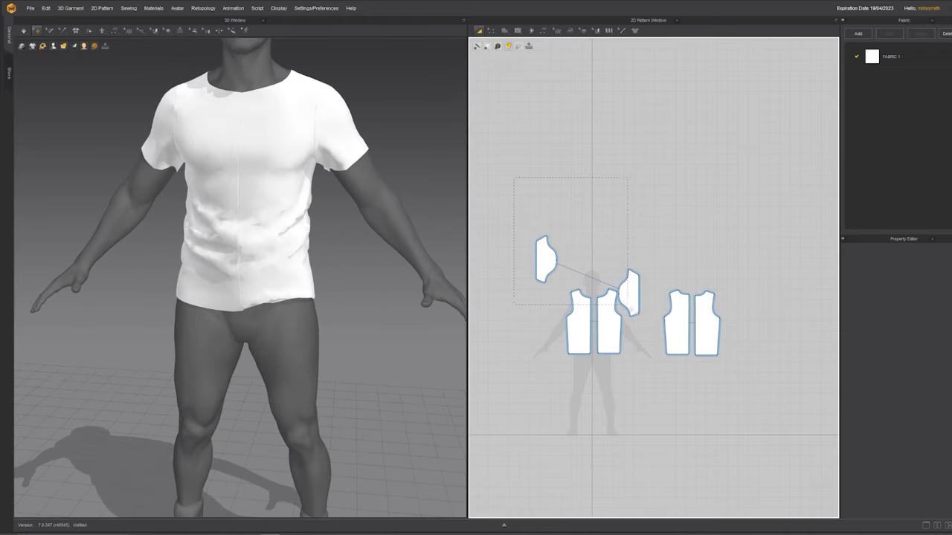
pyautogui.moveTo(759, 385); pyautogui.dragTo(759, 386)
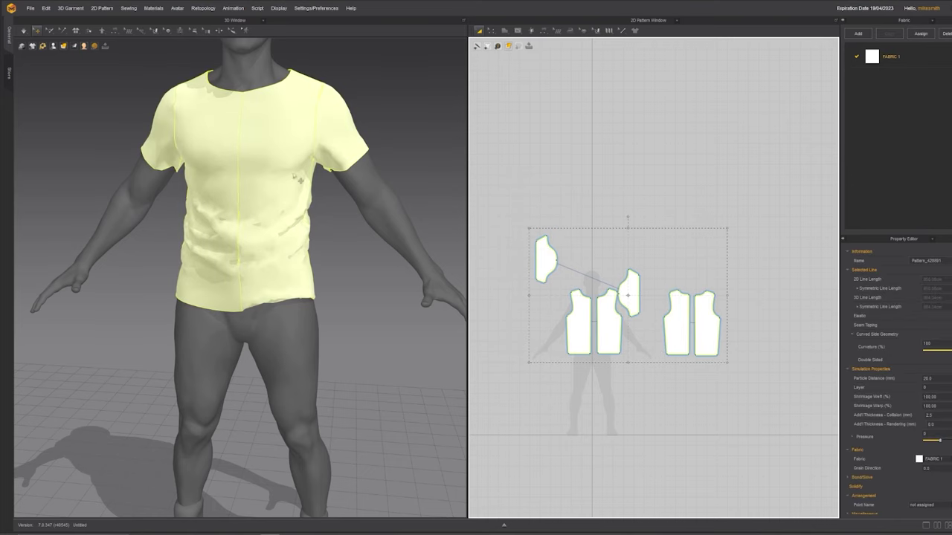
pyautogui.rightClick(270, 163)
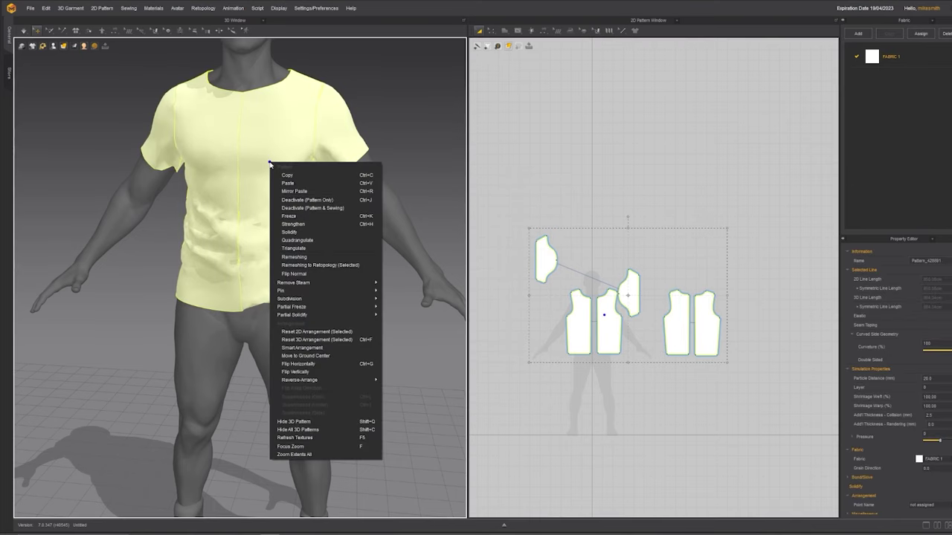
pyautogui.click(312, 211)
pyautogui.moveTo(365, 296); pyautogui.dragTo(340, 311, button='right')
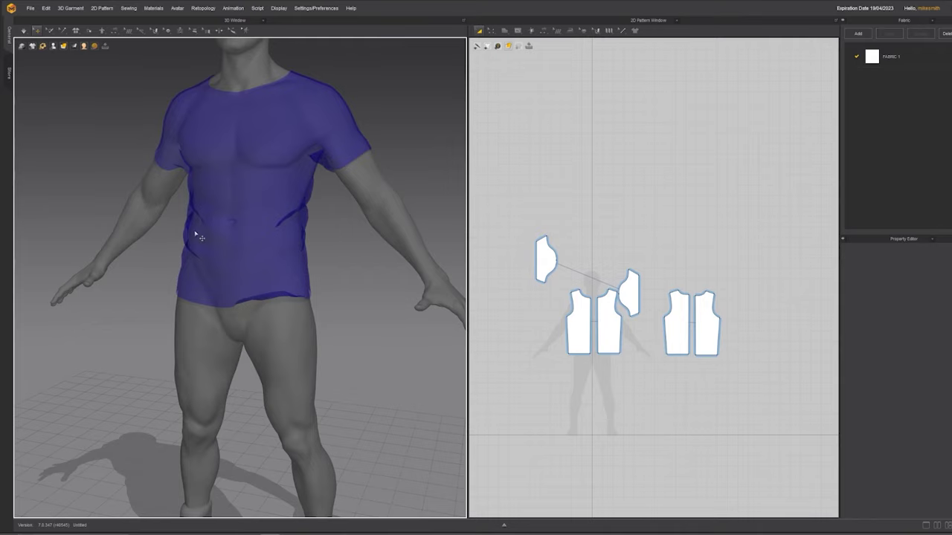
# Draw a five-cornered front shorts panel over the avatar's hip with the Polygon tool, with an outer side about 26.6 cm long.
pyautogui.scroll(2, 629, 307)
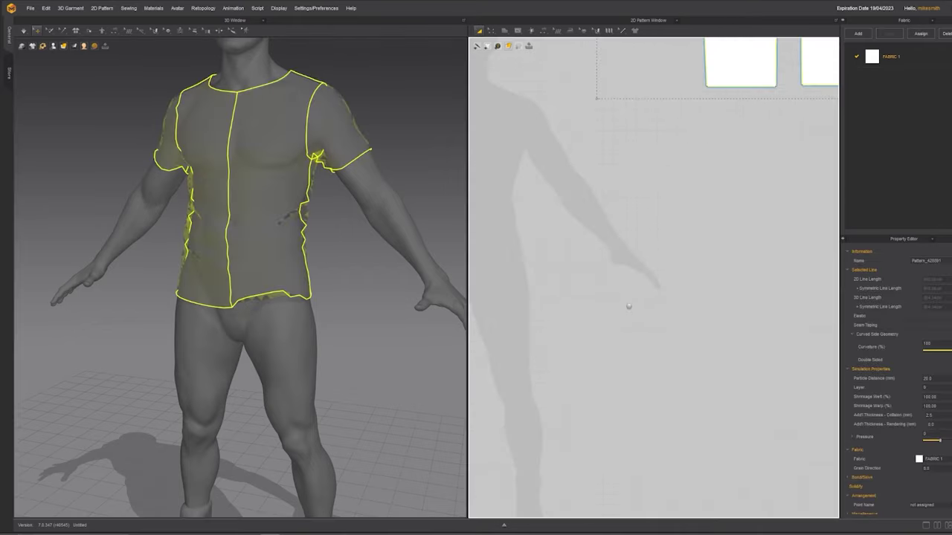
pyautogui.moveTo(513, 298); pyautogui.dragTo(636, 261, button='middle')
pyautogui.click(344, 332)
pyautogui.moveTo(343, 333); pyautogui.dragTo(366, 323, button='right')
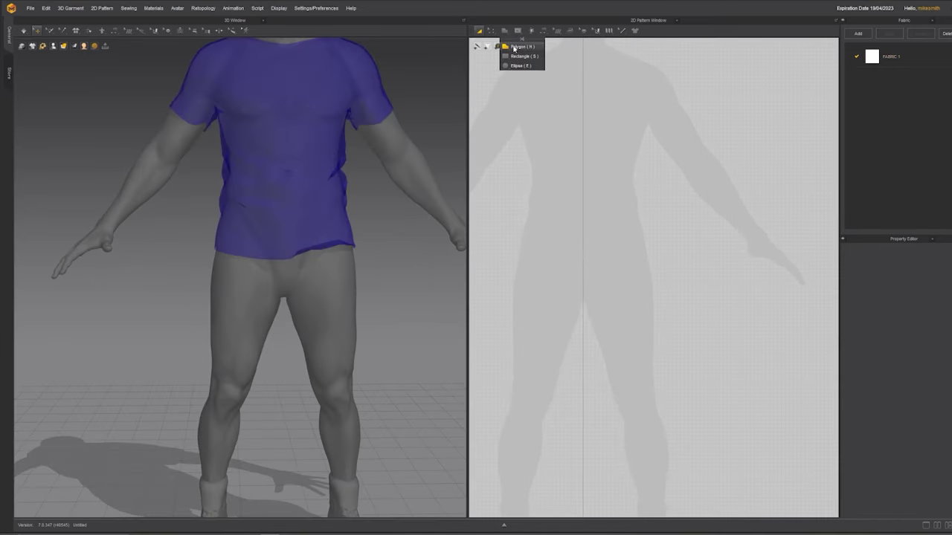
pyautogui.click(512, 46)
pyautogui.scroll(2, 575, 192)
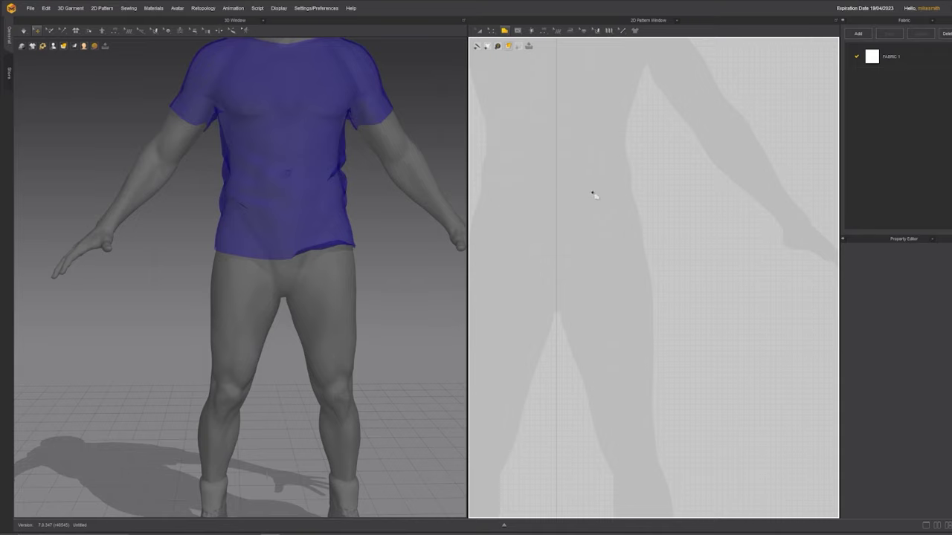
pyautogui.click(592, 193)
pyautogui.click(704, 192)
pyautogui.click(711, 336)
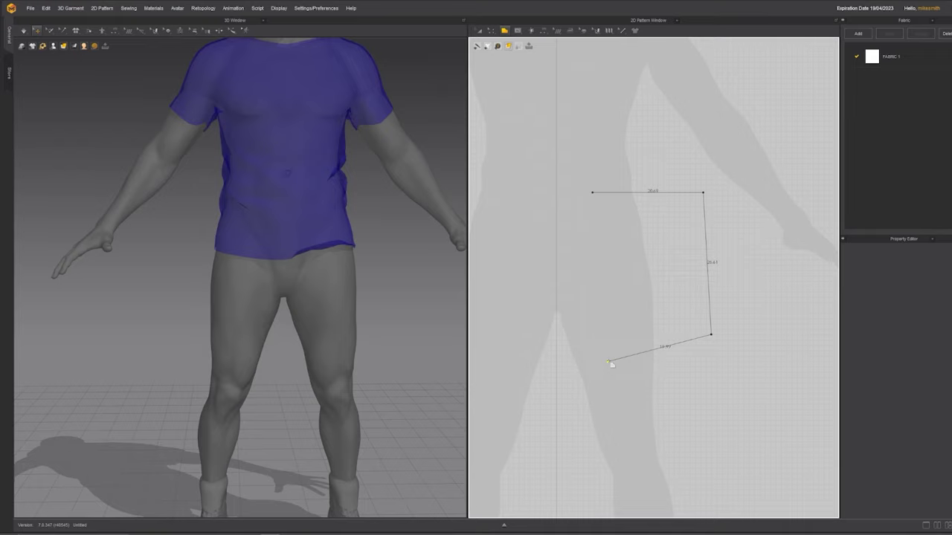
pyautogui.click(547, 278)
pyautogui.click(590, 195)
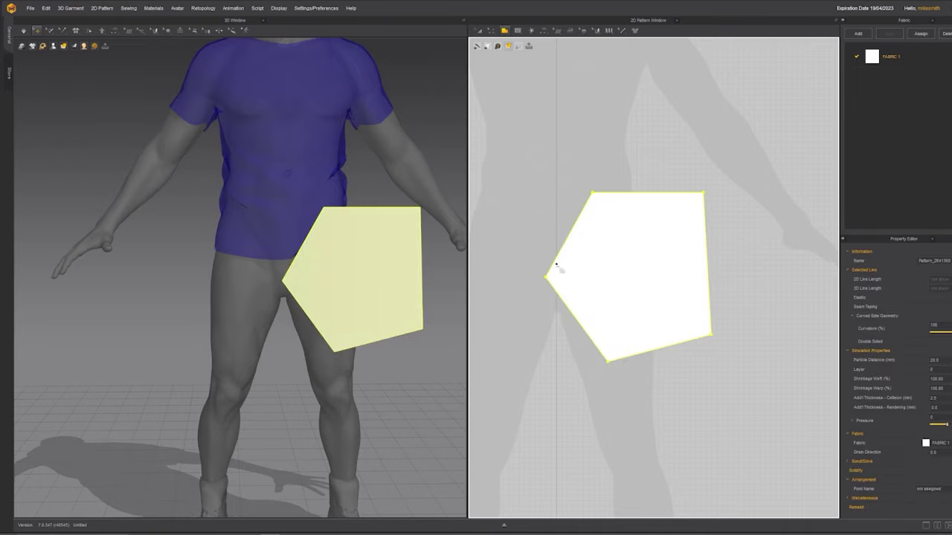
# Curve the shorts panel's crotch edge inward and adjust its crotch point and inner hem corner.
pyautogui.moveTo(291, 382); pyautogui.dragTo(307, 256, button='right')
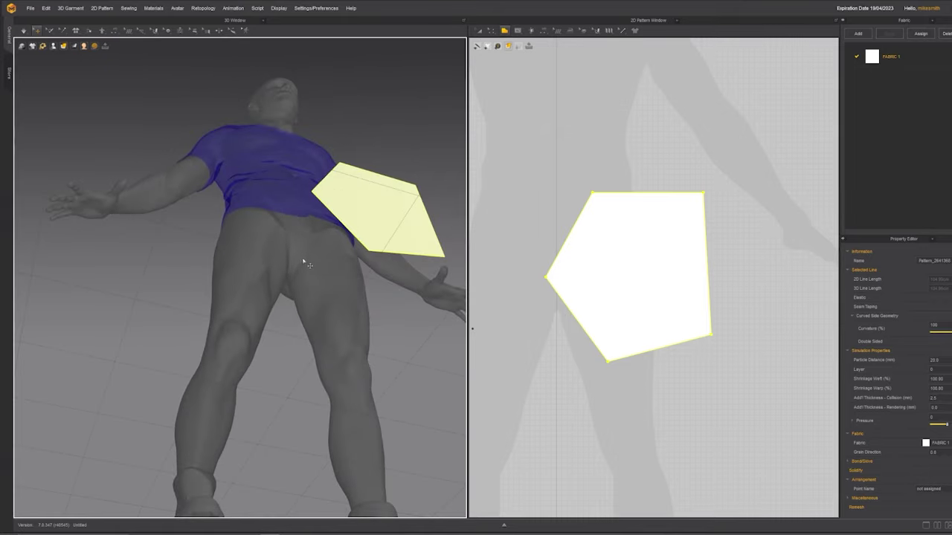
pyautogui.press('2')
pyautogui.moveTo(492, 31)
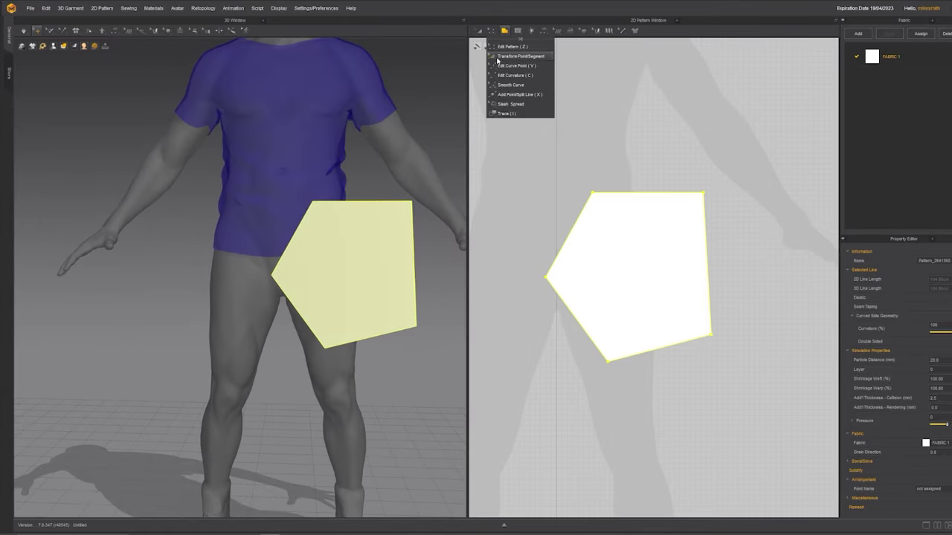
pyautogui.click(507, 76)
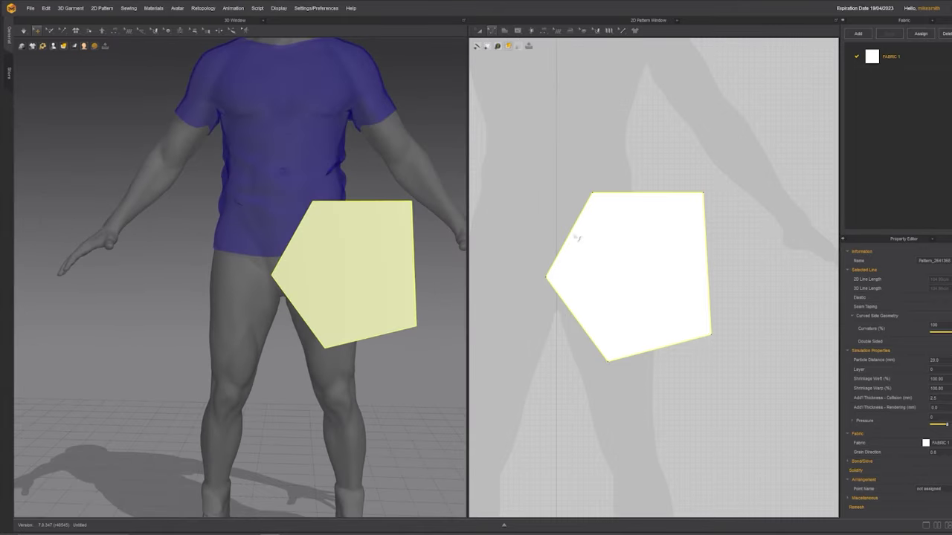
pyautogui.moveTo(575, 236); pyautogui.dragTo(595, 276)
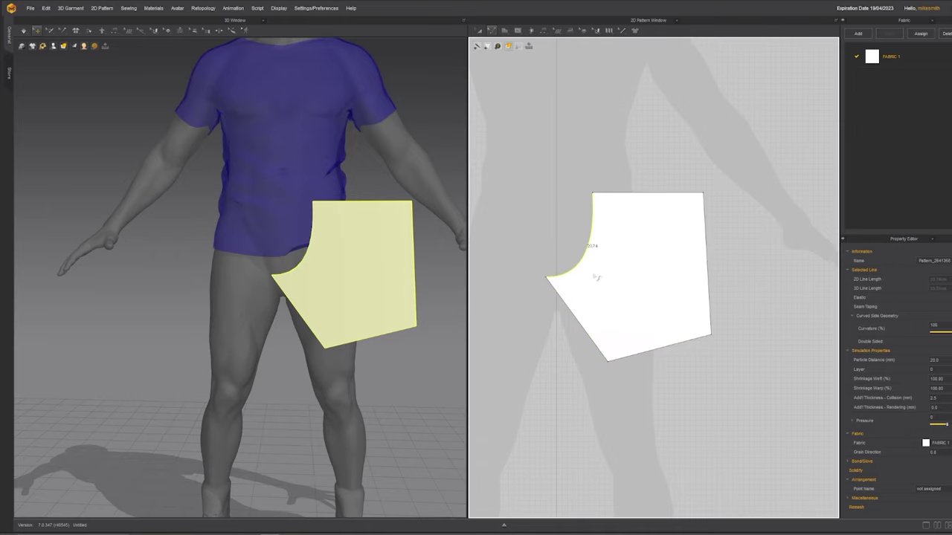
pyautogui.moveTo(608, 362); pyautogui.dragTo(592, 366)
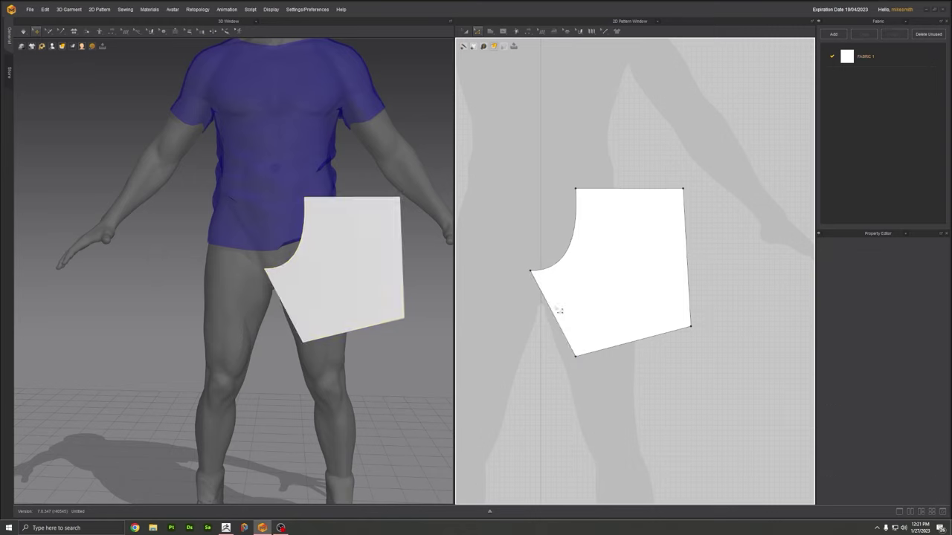
pyautogui.moveTo(546, 277); pyautogui.dragTo(591, 284)
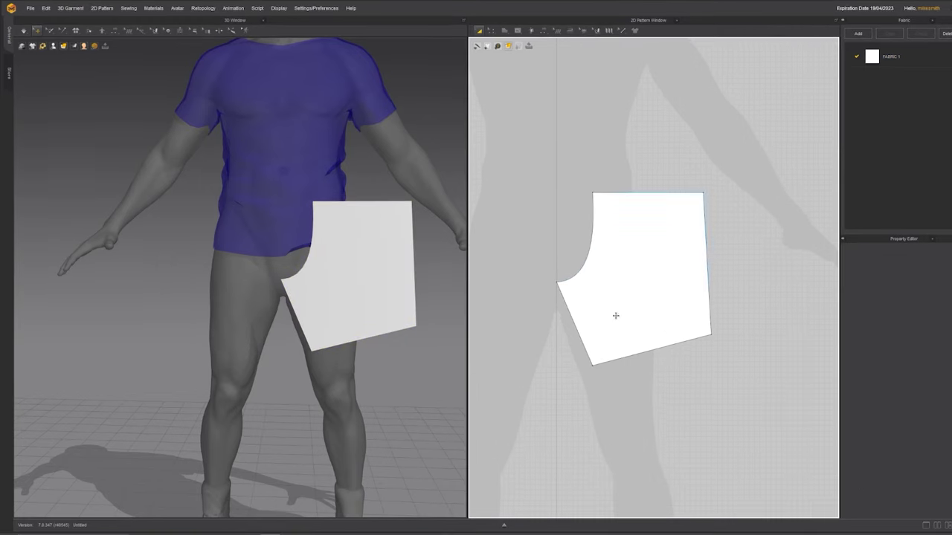
# Move the shorts panel away from the centre line and place a linked symmetric copy on the other side.
pyautogui.moveTo(359, 268); pyautogui.dragTo(378, 241, button='middle')
pyautogui.click(597, 259)
pyautogui.scroll(-4, 614, 277)
pyautogui.moveTo(639, 255); pyautogui.dragTo(655, 263)
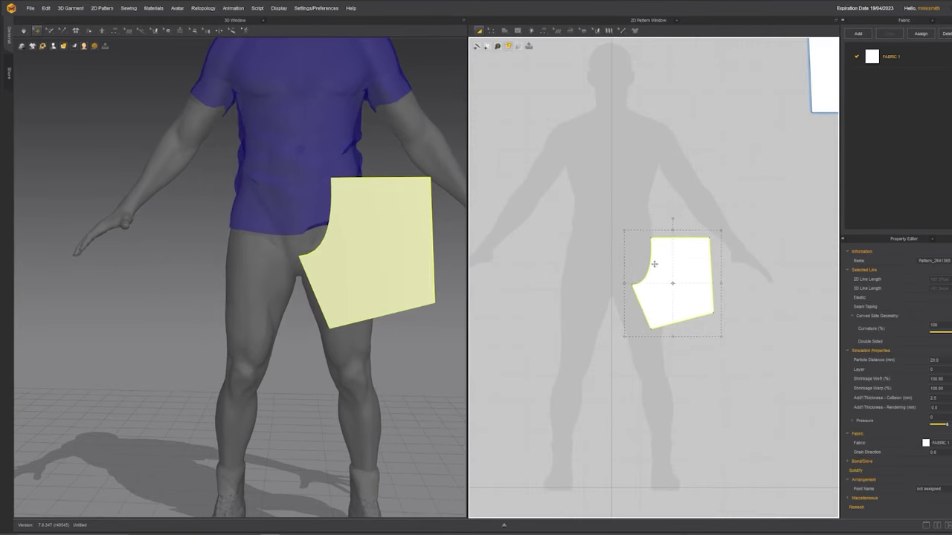
pyautogui.hotkey('ctrl', 'd')
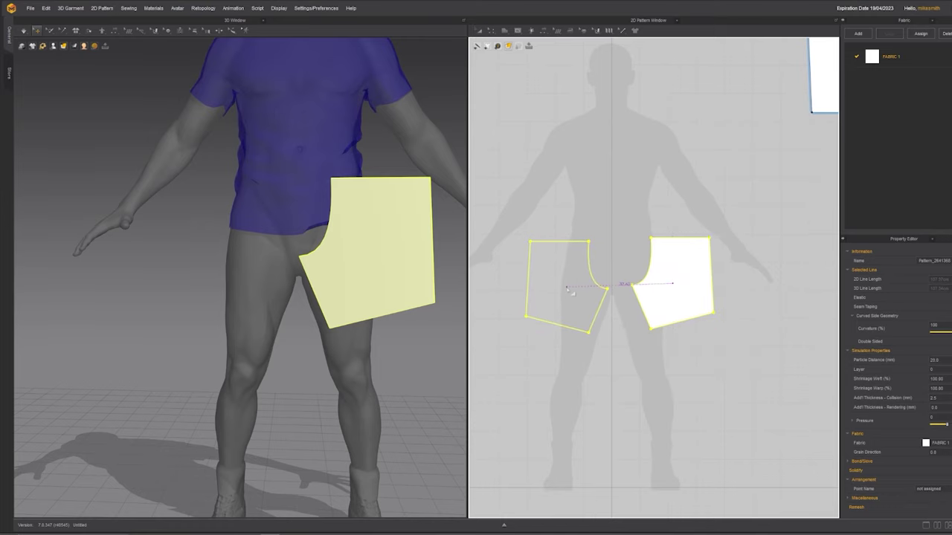
pyautogui.click(571, 289)
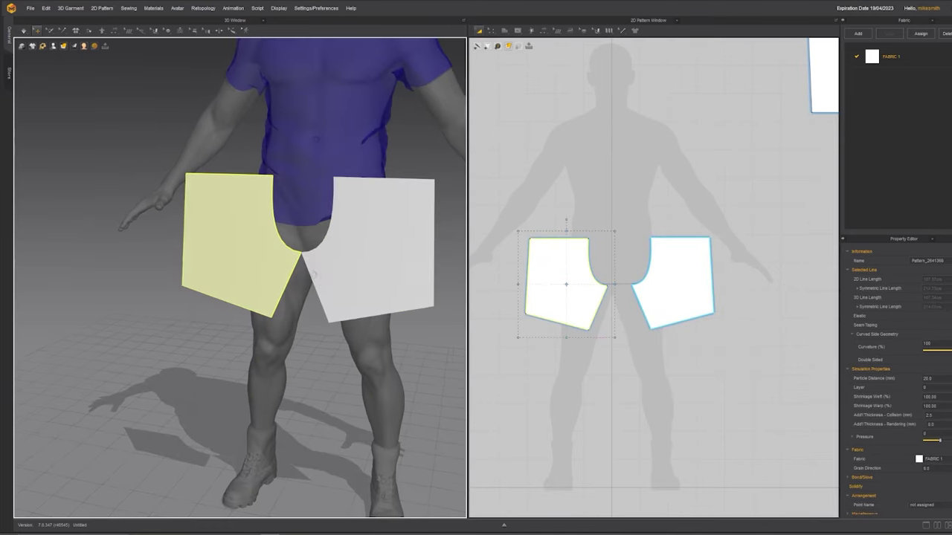
# Paste a copy of the front shorts panel beside the originals and mirror it to form the back pair.
pyautogui.click(677, 271)
pyautogui.scroll(-5, 627, 315)
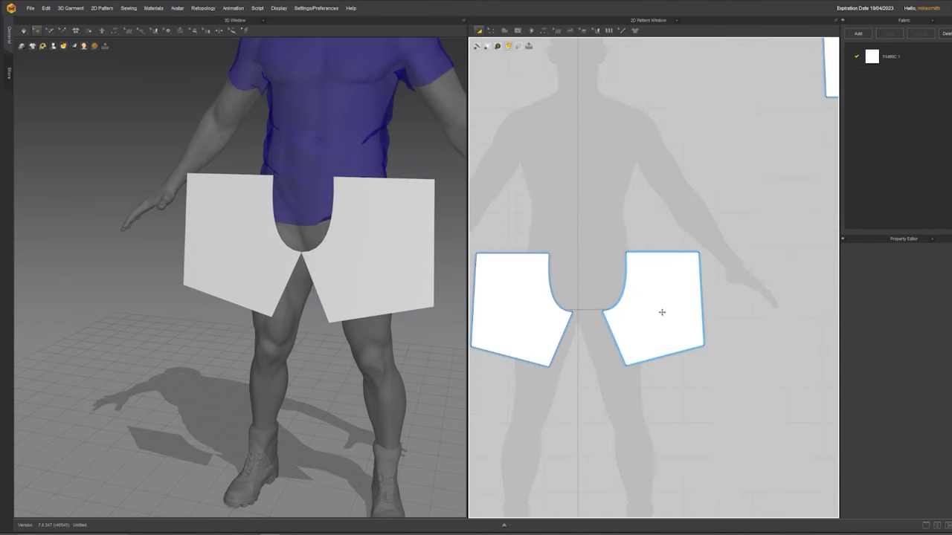
pyautogui.click(662, 312)
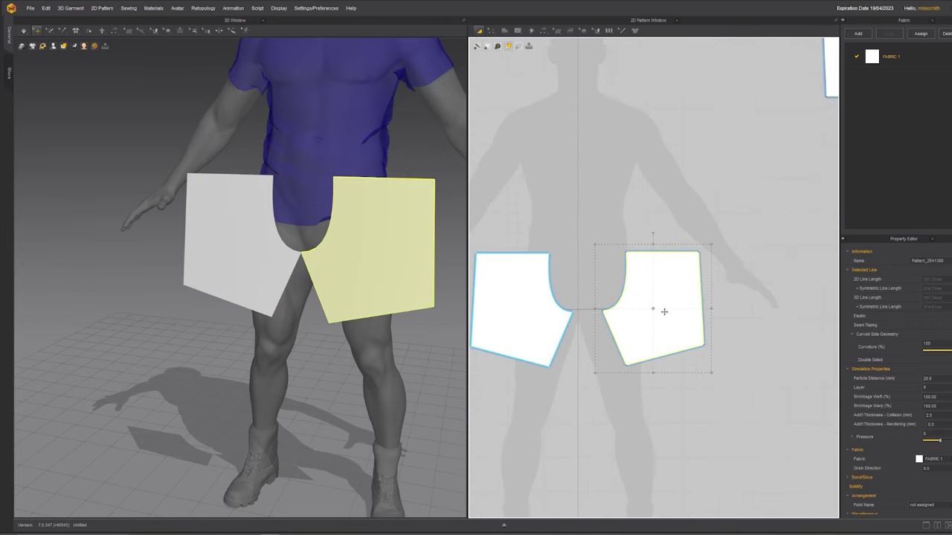
pyautogui.moveTo(663, 312); pyautogui.dragTo(577, 301, button='middle')
pyautogui.scroll(-1, 690, 299)
pyautogui.moveTo(690, 298); pyautogui.dragTo(655, 292, button='right')
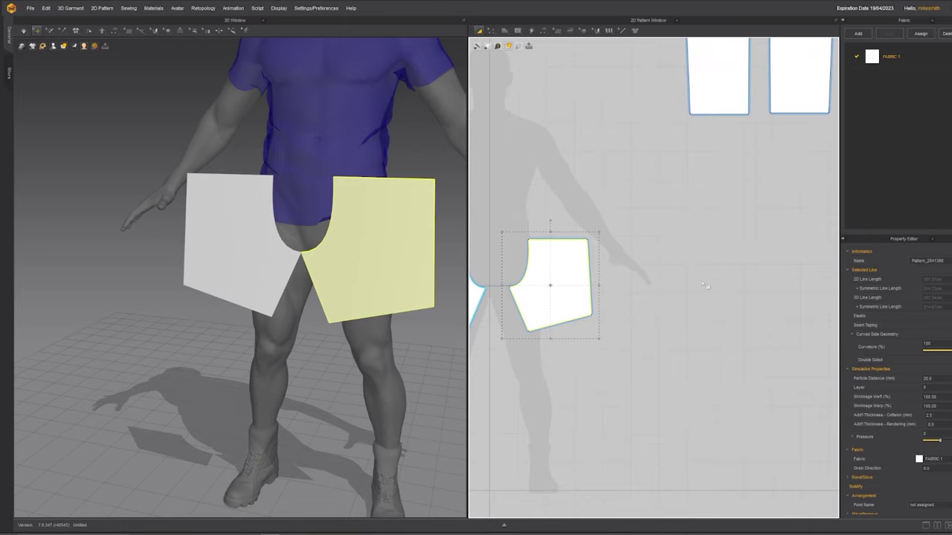
pyautogui.hotkey('ctrl', 'v')
pyautogui.click(759, 283)
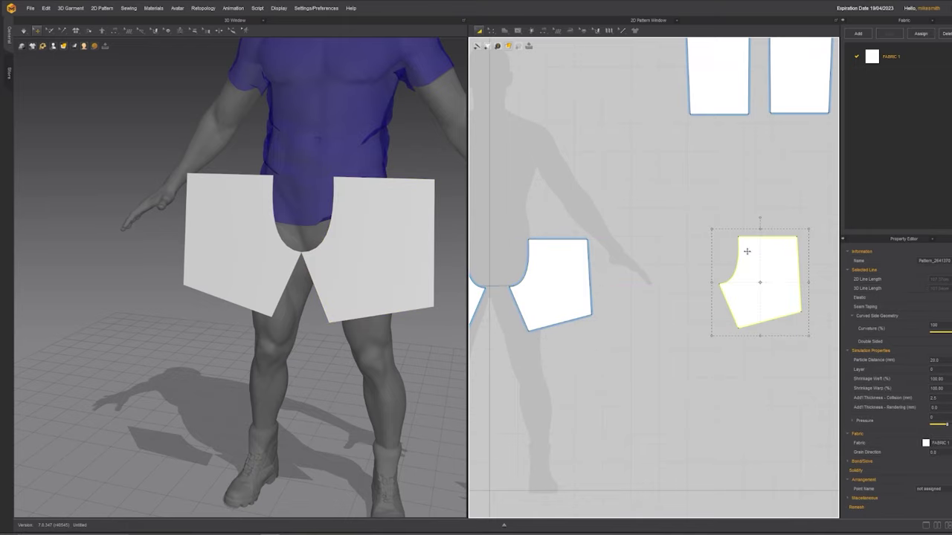
pyautogui.moveTo(752, 278); pyautogui.dragTo(711, 276, button='right')
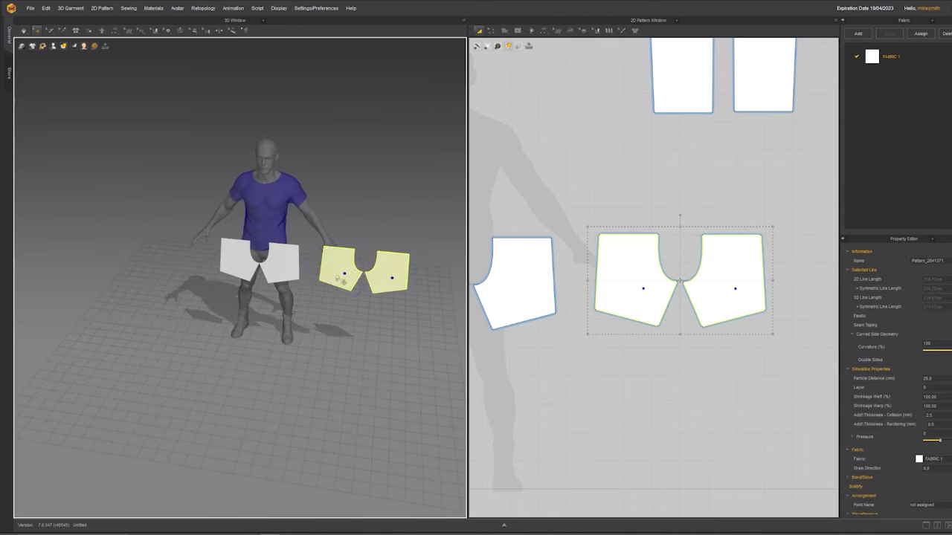
# Position the back pair of shorts panels behind the avatar's hips in the 3D view.
pyautogui.click(344, 282)
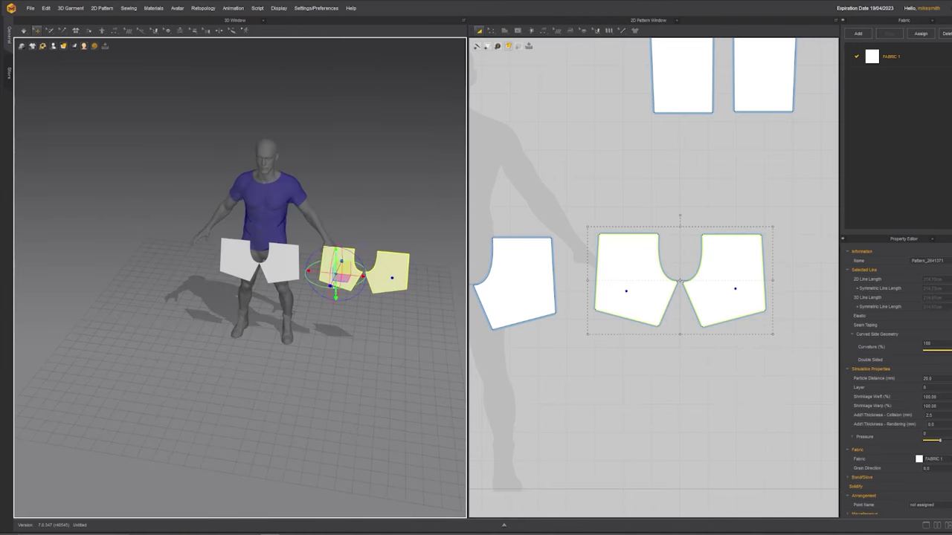
pyautogui.moveTo(319, 284); pyautogui.dragTo(373, 248)
pyautogui.moveTo(347, 289); pyautogui.dragTo(295, 251)
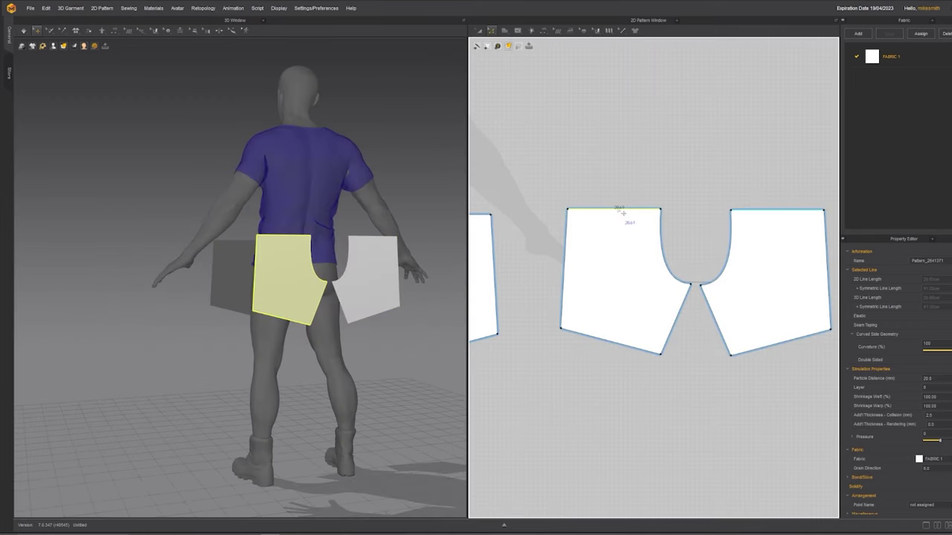
# Reshape the back shorts panels so the waist edge slopes up toward the centre back, and check them around the avatar.
pyautogui.moveTo(617, 209); pyautogui.dragTo(548, 220)
pyautogui.click(550, 213)
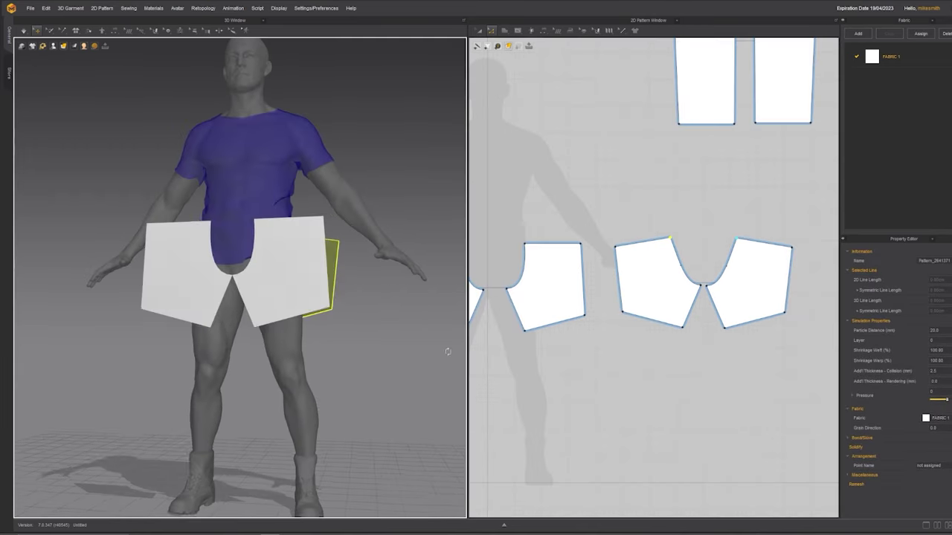
pyautogui.moveTo(386, 357); pyautogui.dragTo(273, 361, button='right')
pyautogui.scroll(-3, 273, 361)
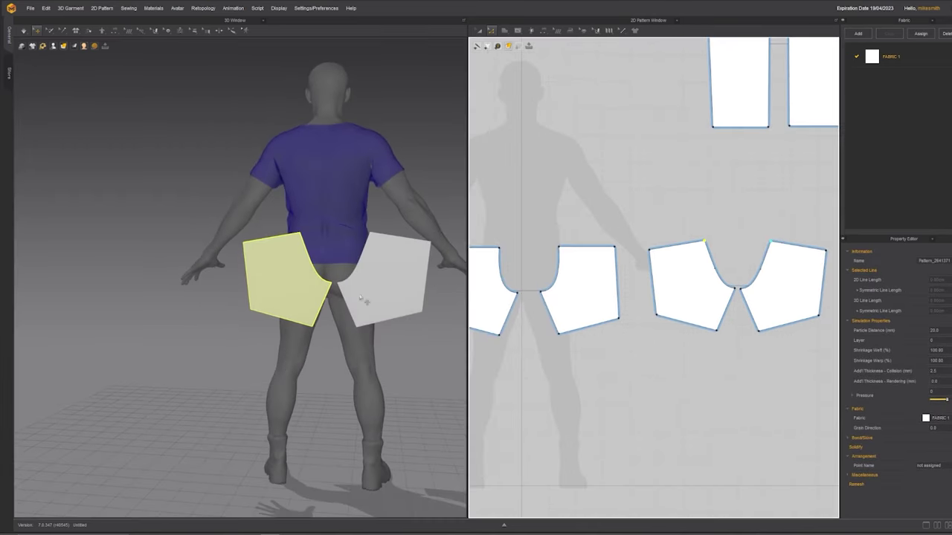
pyautogui.moveTo(350, 298); pyautogui.dragTo(488, 304, button='right')
# Sew the outer side edge of the front shorts panel to the matching back panel with Segment Sewing.
pyautogui.click(544, 33)
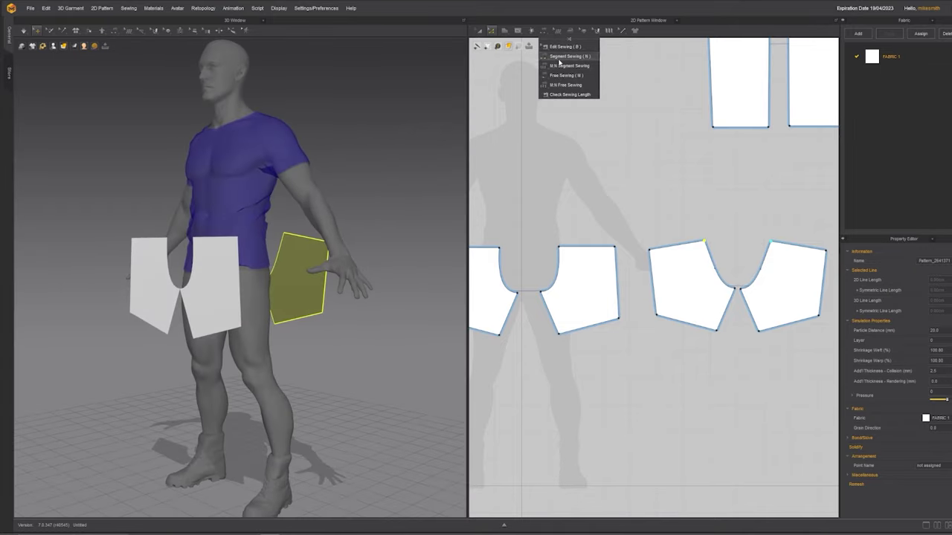
pyautogui.click(568, 55)
pyautogui.click(620, 261)
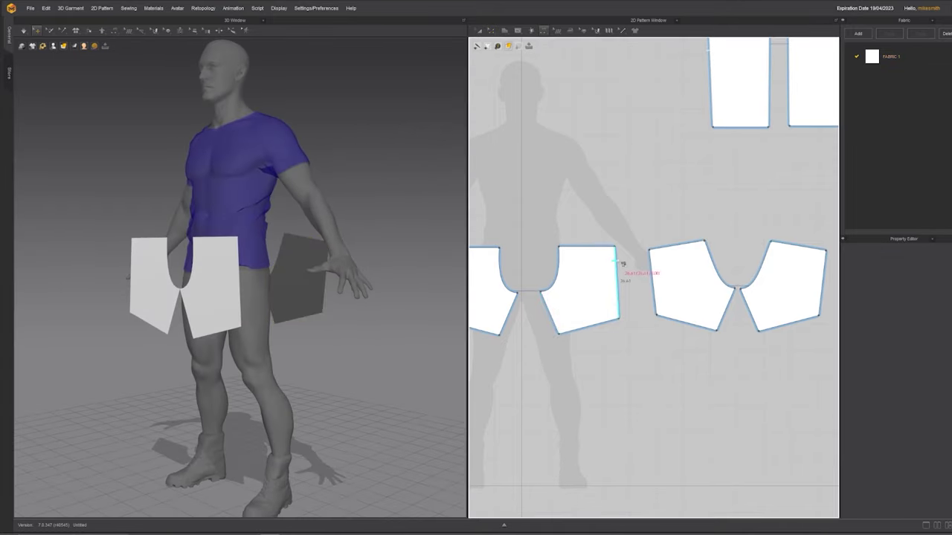
pyautogui.click(651, 269)
pyautogui.moveTo(218, 284); pyautogui.dragTo(269, 311, button='right')
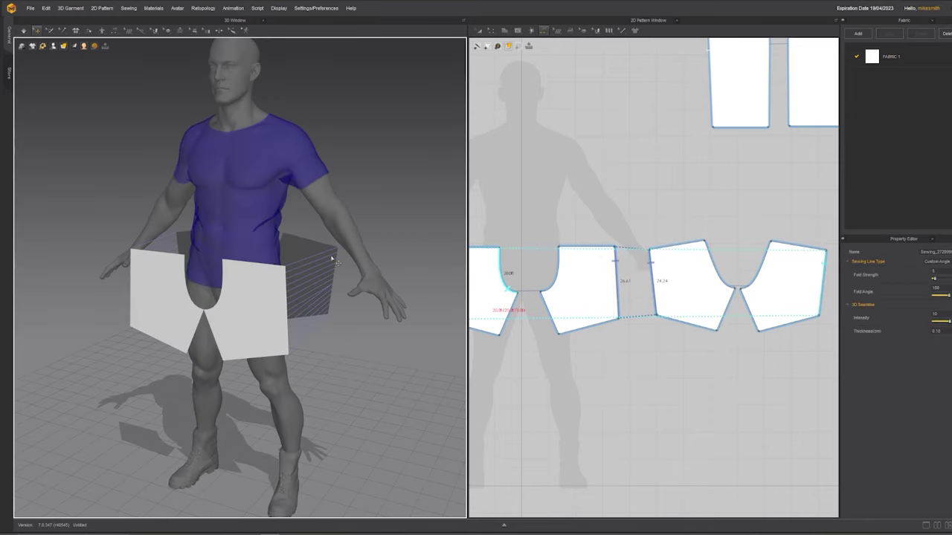
pyautogui.moveTo(311, 286)
pyautogui.mouseDown(button='right')
pyautogui.moveTo(322, 263)
pyautogui.moveTo(310, 272)
pyautogui.mouseUp(button='right')
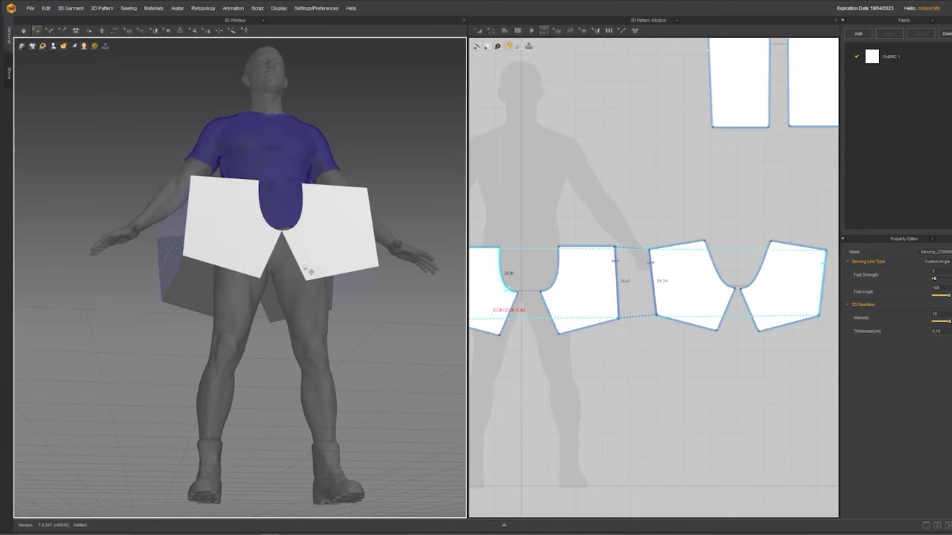
# Sew the inner leg edge of the front shorts panel to the back panel's inner leg edge.
pyautogui.click(556, 310)
pyautogui.click(729, 310)
pyautogui.scroll(4, 591, 305)
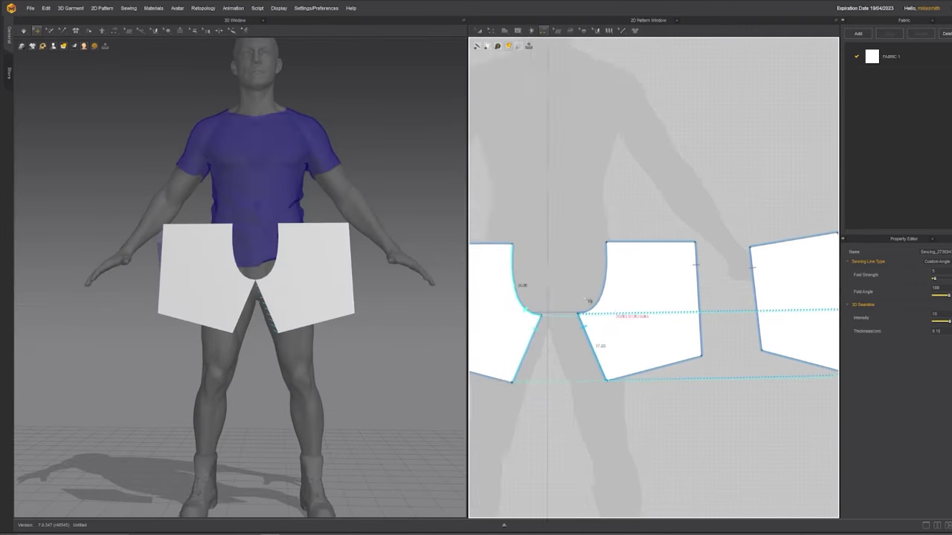
# Sew the two front shorts panels together along their crotch curves, and the two back panels along theirs.
pyautogui.click(485, 258)
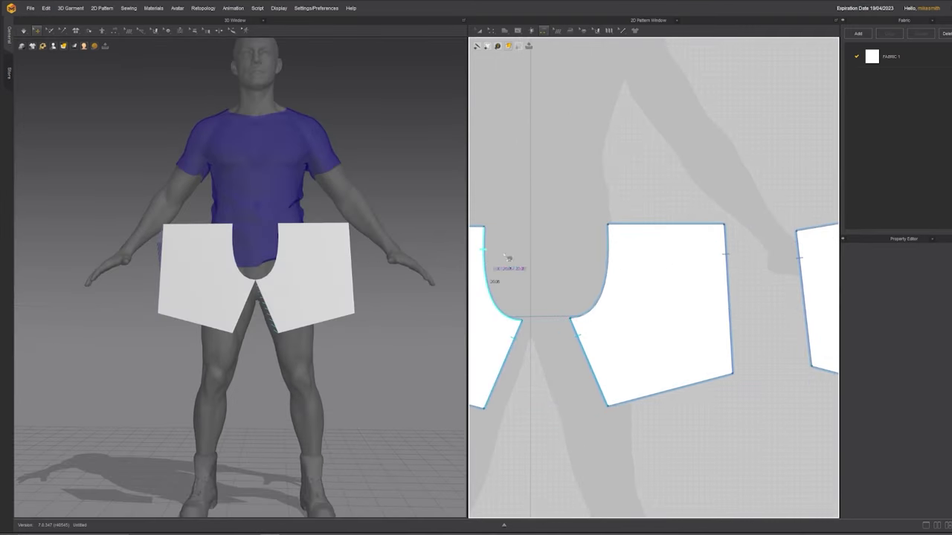
pyautogui.click(608, 257)
pyautogui.moveTo(746, 287); pyautogui.dragTo(446, 298, button='middle')
pyautogui.click(620, 253)
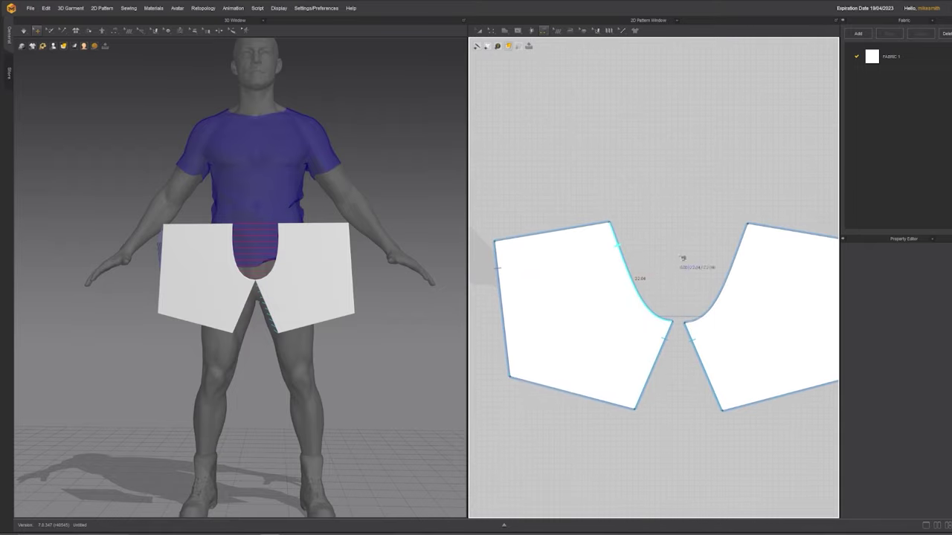
pyautogui.click(735, 257)
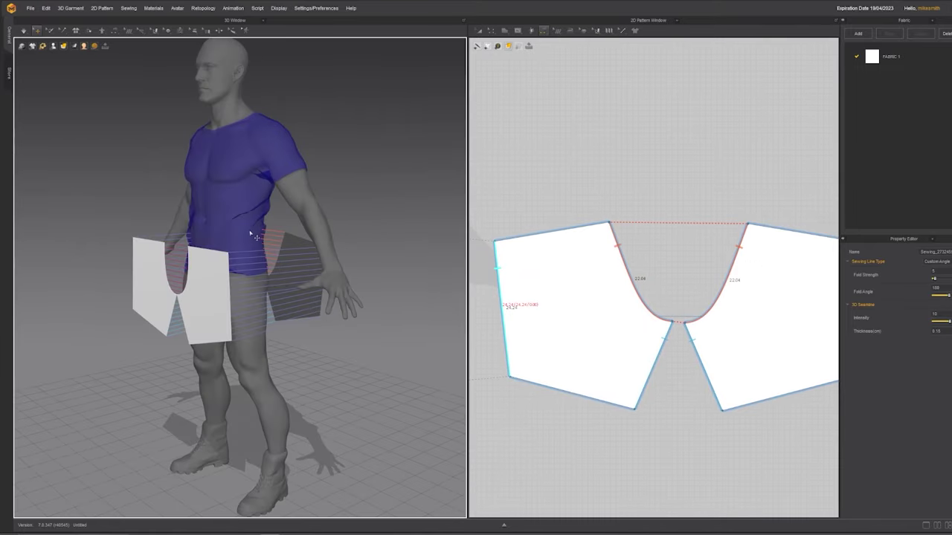
# Simulate the sewn shorts so they drape on the avatar, and check the fit from the back.
pyautogui.press('space')
pyautogui.press('2')
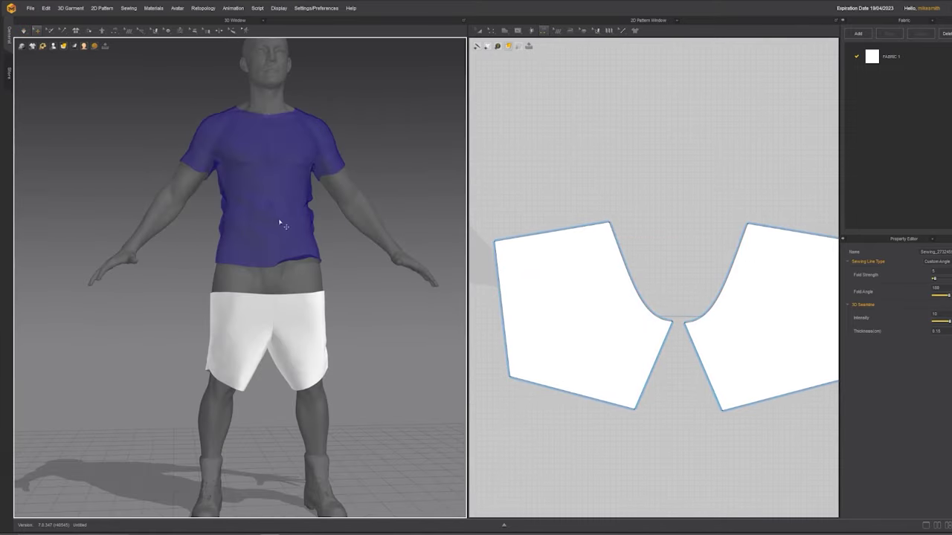
pyautogui.press('a')
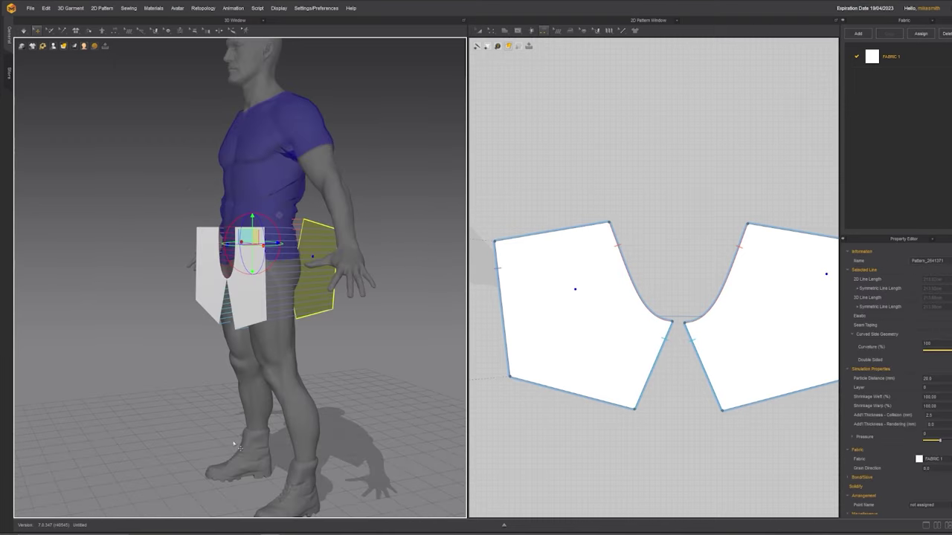
pyautogui.press('space')
pyautogui.moveTo(224, 392); pyautogui.dragTo(60, 381, button='right')
pyautogui.click(333, 265)
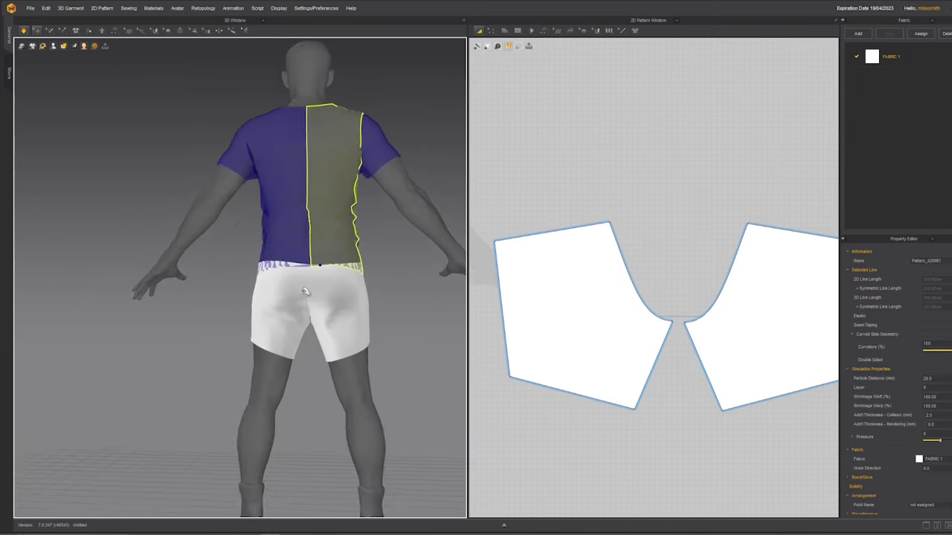
pyautogui.scroll(4, 301, 305)
pyautogui.moveTo(295, 329); pyautogui.dragTo(325, 325, button='right')
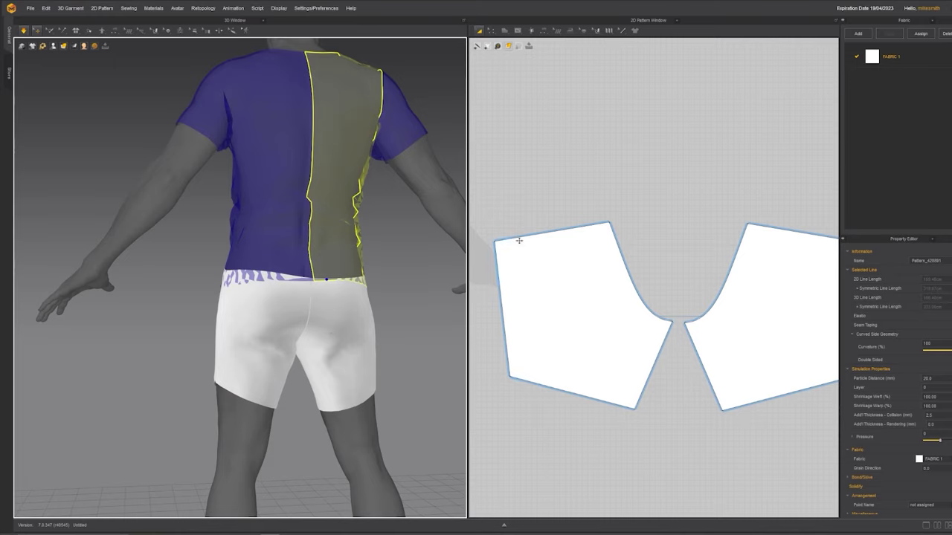
# Raise the waist edges of the front and back shorts panels together so the shorts sit higher on the avatar.
pyautogui.moveTo(534, 205); pyautogui.dragTo(657, 206, button='right')
pyautogui.scroll(-1, 623, 250)
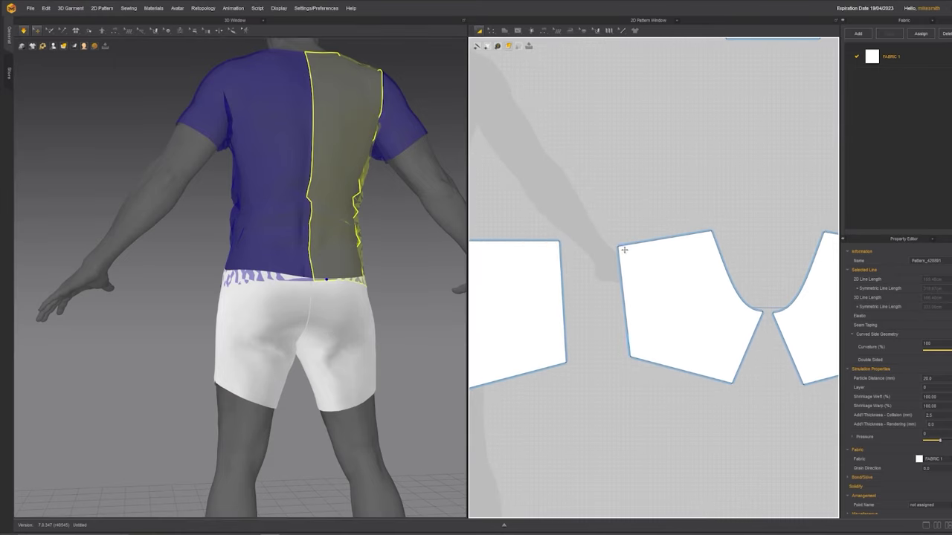
pyautogui.press('z')
pyautogui.click(535, 242)
pyautogui.keyDown('shift'); pyautogui.click(644, 244); pyautogui.keyUp('shift')
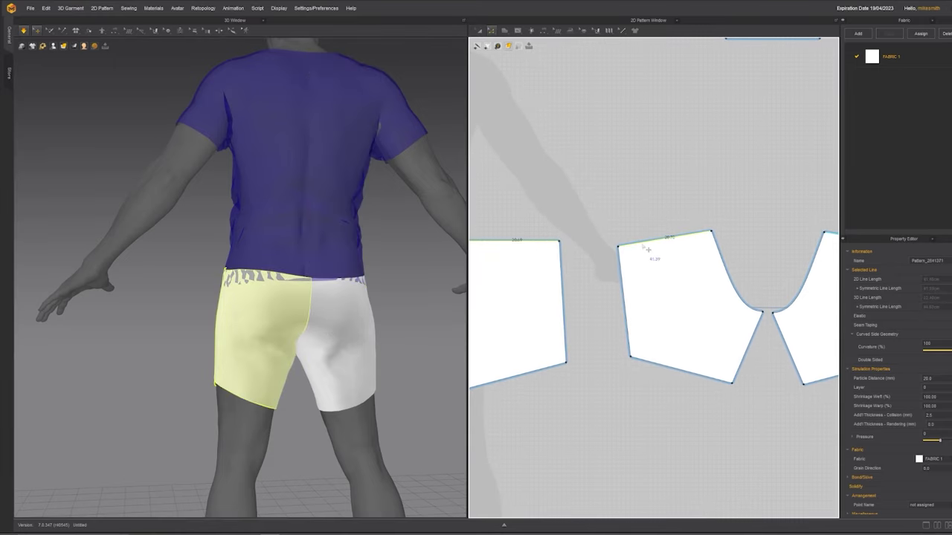
pyautogui.moveTo(645, 246); pyautogui.dragTo(648, 227)
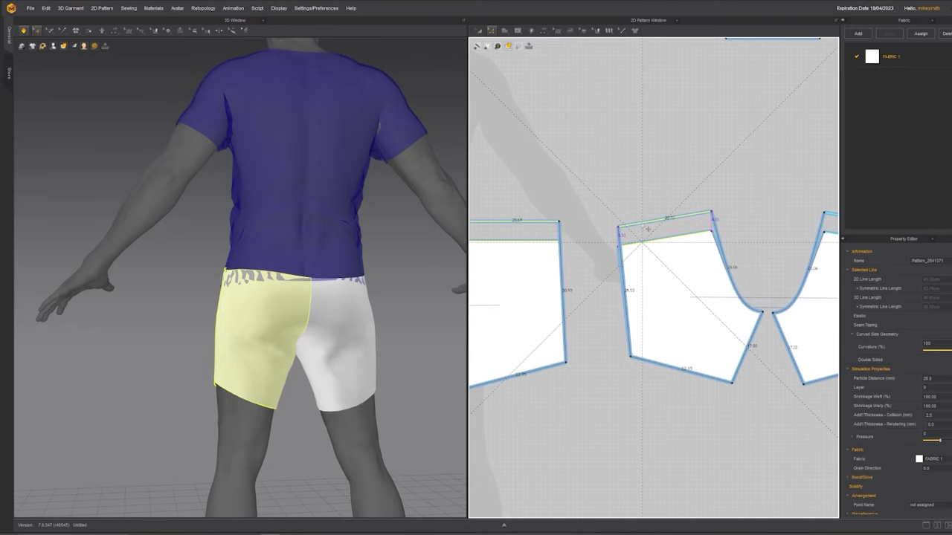
# Widen the shorts by moving the outer side edges of the front and back panels slightly outward.
pyautogui.scroll(-2, 655, 344)
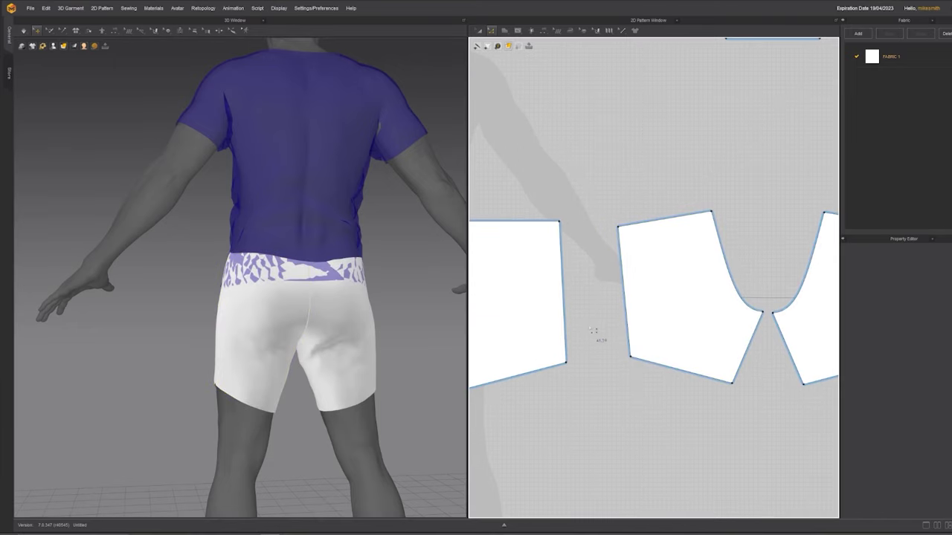
pyautogui.scroll(-2, 610, 342)
pyautogui.moveTo(572, 342); pyautogui.dragTo(558, 346, button='middle')
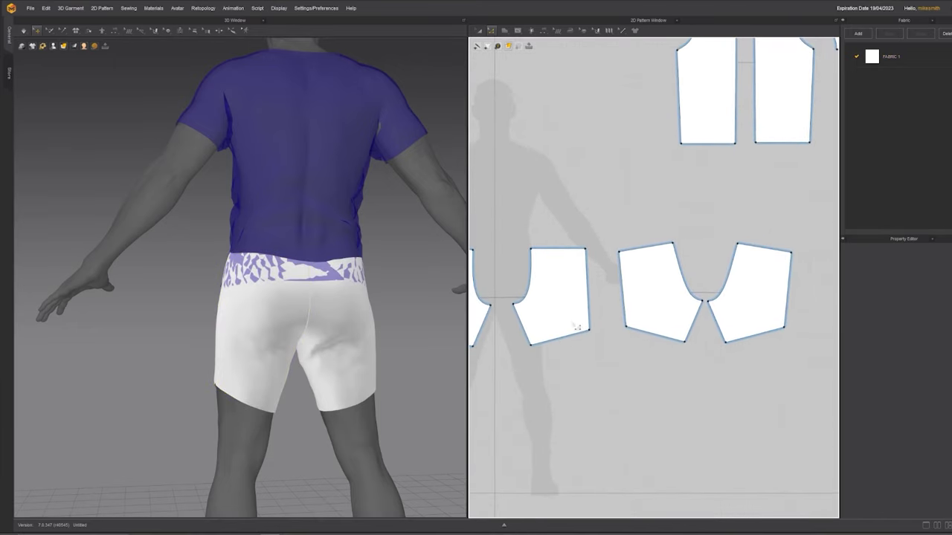
pyautogui.click(592, 289)
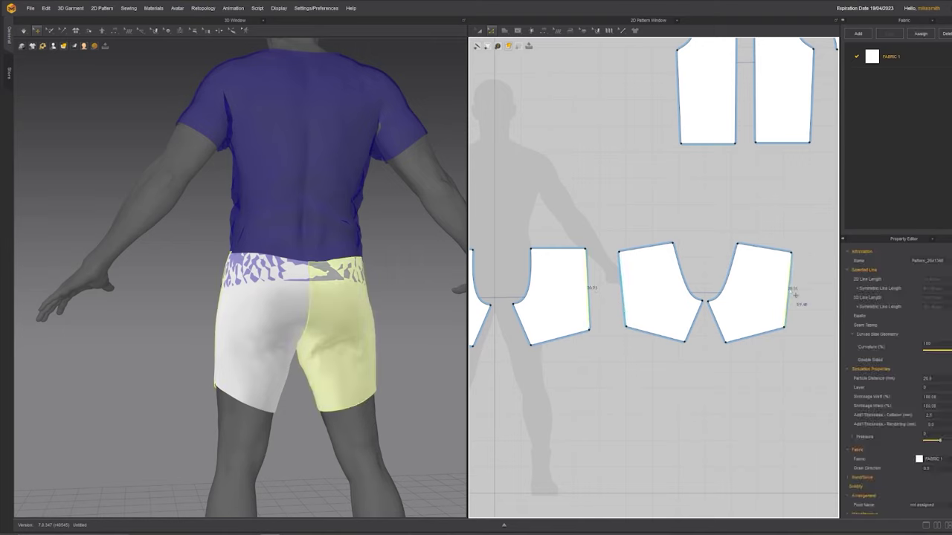
pyautogui.moveTo(794, 296); pyautogui.dragTo(800, 296)
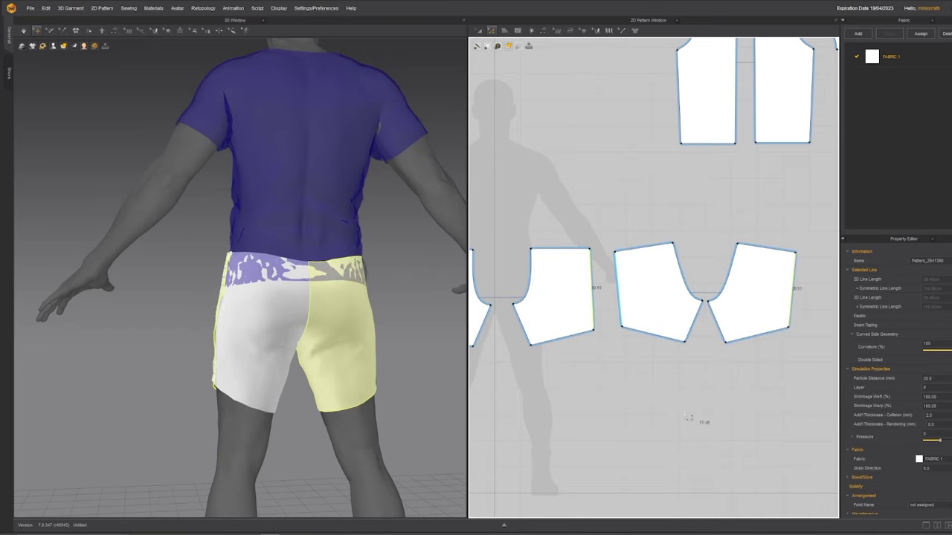
# Lower the outer hem corners of the front and back panels so the leg hems run nearly level.
pyautogui.click(347, 414)
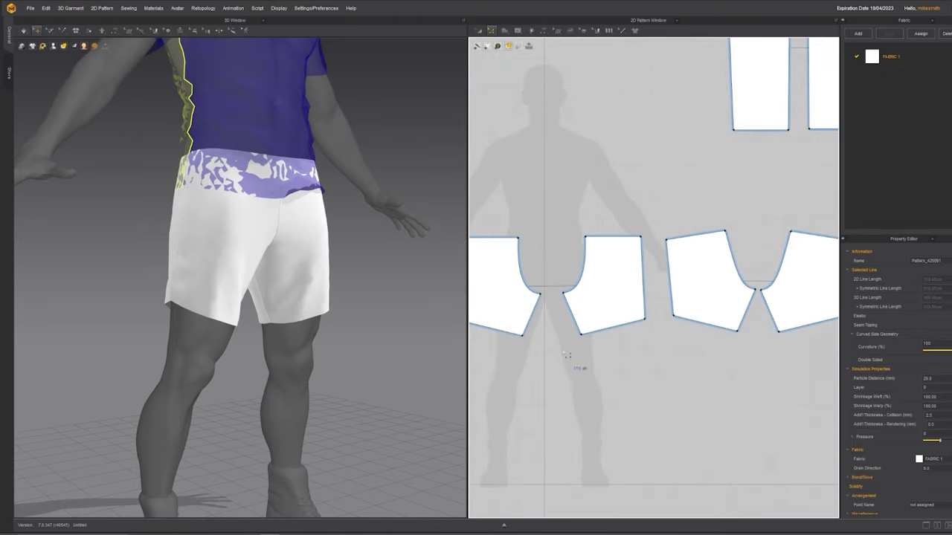
pyautogui.moveTo(296, 346); pyautogui.dragTo(255, 345, button='right')
pyautogui.click(645, 319)
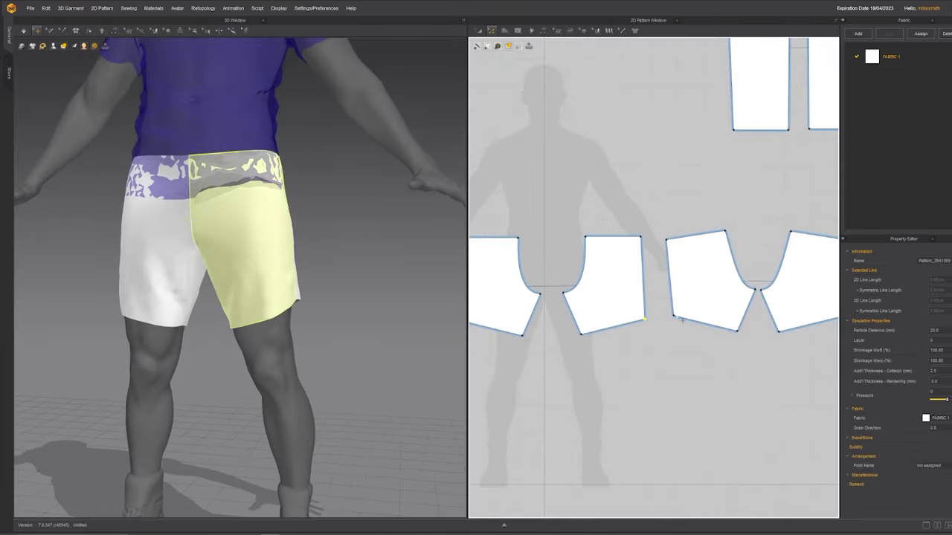
pyautogui.moveTo(677, 324); pyautogui.dragTo(677, 334)
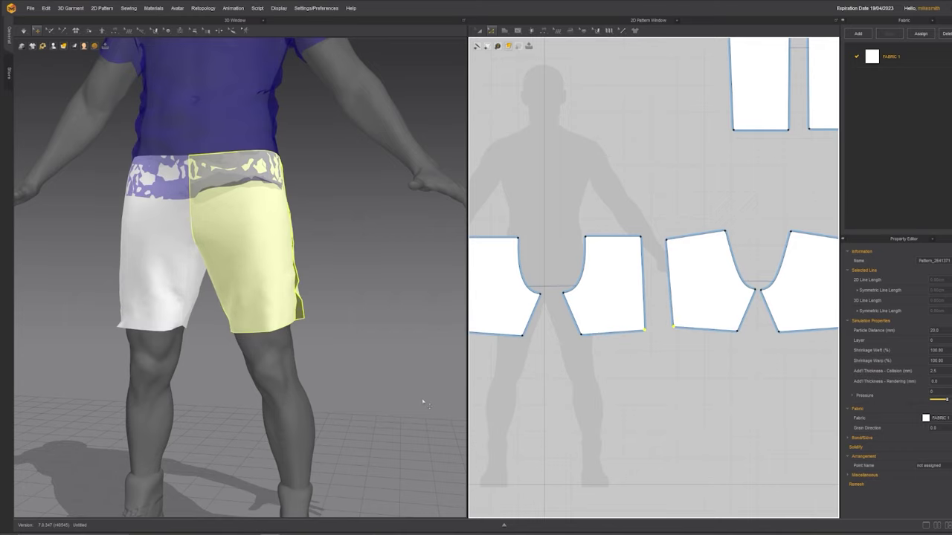
# Try to lengthen all the leg hems down to the ankles in two large moves, and undo both.
pyautogui.click(629, 332)
pyautogui.moveTo(706, 336); pyautogui.dragTo(711, 365)
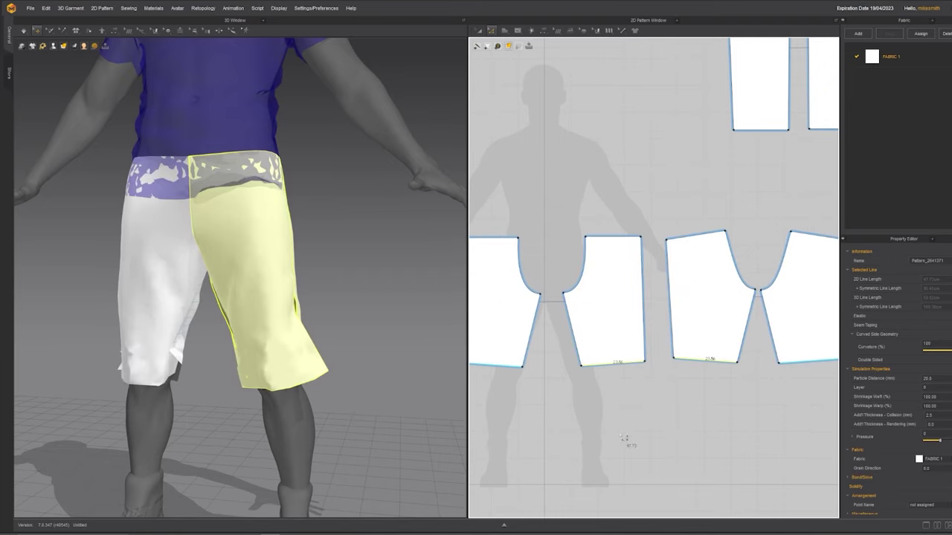
pyautogui.moveTo(615, 363); pyautogui.dragTo(616, 451)
pyautogui.moveTo(318, 462); pyautogui.dragTo(315, 336, button='middle')
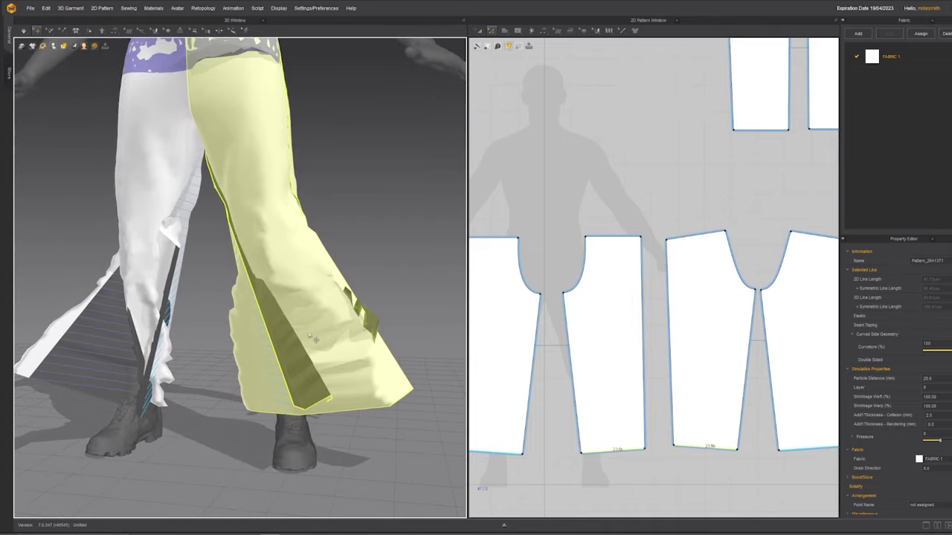
pyautogui.hotkey('ctrl', 'z')
pyautogui.hotkey('ctrl', 'z')
# Lengthen the leg hems in two smaller stages to below the knee, and pull the bunched cloth down over the calf.
pyautogui.moveTo(616, 334); pyautogui.dragTo(616, 357)
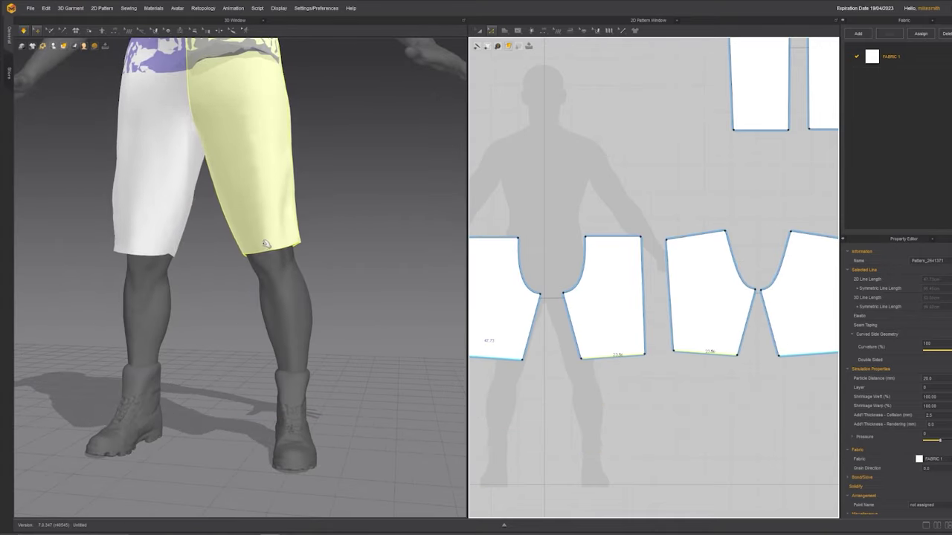
pyautogui.moveTo(313, 264); pyautogui.dragTo(427, 279, button='right')
pyautogui.moveTo(708, 359); pyautogui.dragTo(708, 391)
pyautogui.moveTo(177, 298); pyautogui.dragTo(223, 293, button='right')
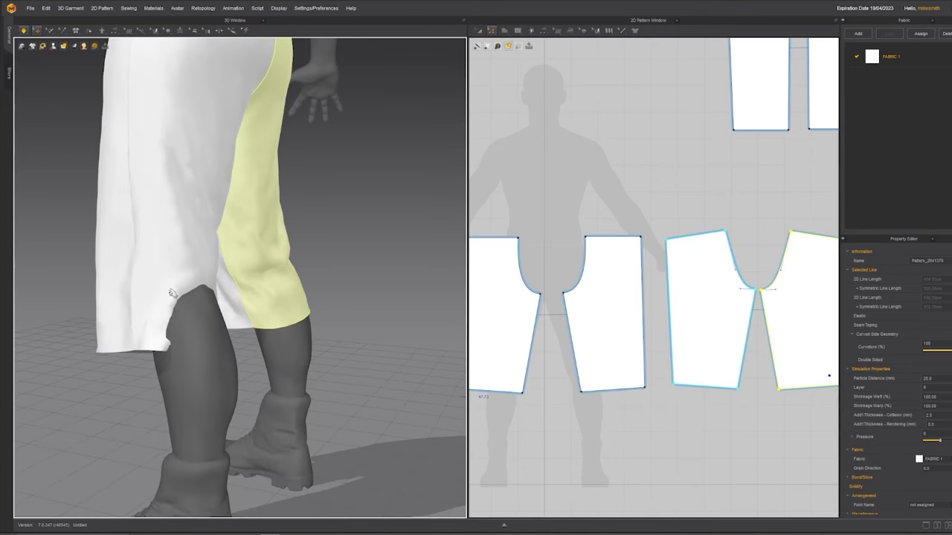
pyautogui.click(211, 279)
pyautogui.moveTo(214, 279); pyautogui.dragTo(258, 363)
pyautogui.moveTo(258, 363); pyautogui.dragTo(191, 367, button='right')
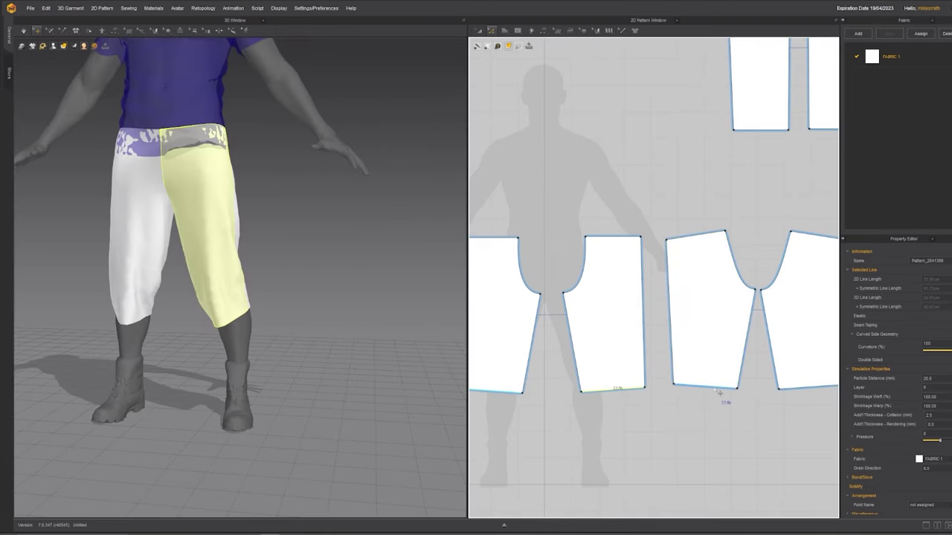
# Extend the front and back leg hems down to the ankles to turn the shorts into trousers.
pyautogui.keyDown('shift'); pyautogui.click(712, 386); pyautogui.keyUp('shift')
pyautogui.moveTo(714, 388); pyautogui.dragTo(713, 434)
pyautogui.moveTo(320, 388); pyautogui.dragTo(345, 400, button='right')
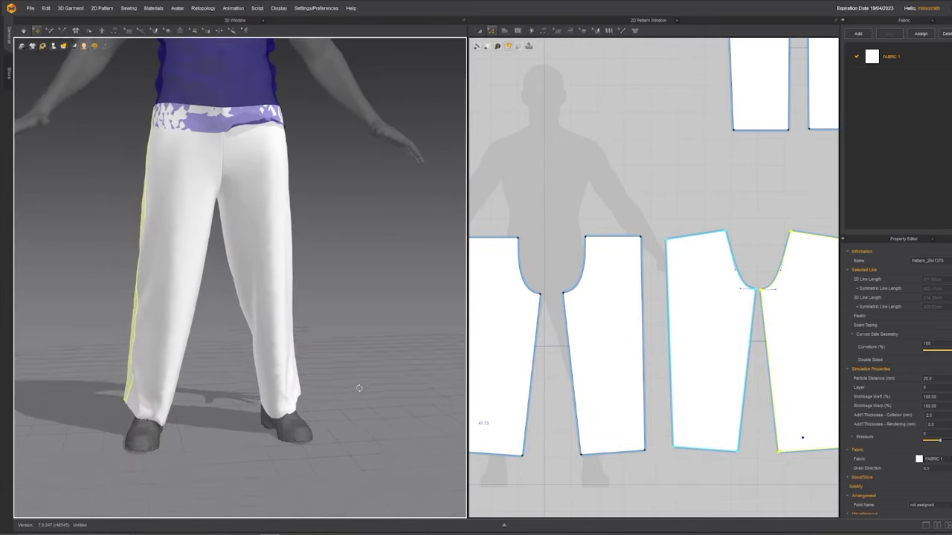
pyautogui.scroll(-4, 359, 397)
pyautogui.click(389, 421)
# Curve the inner leg edges of the front and back trouser panels inward, and slightly curve the front panels' outer edges.
pyautogui.moveTo(481, 420); pyautogui.dragTo(504, 399, button='middle')
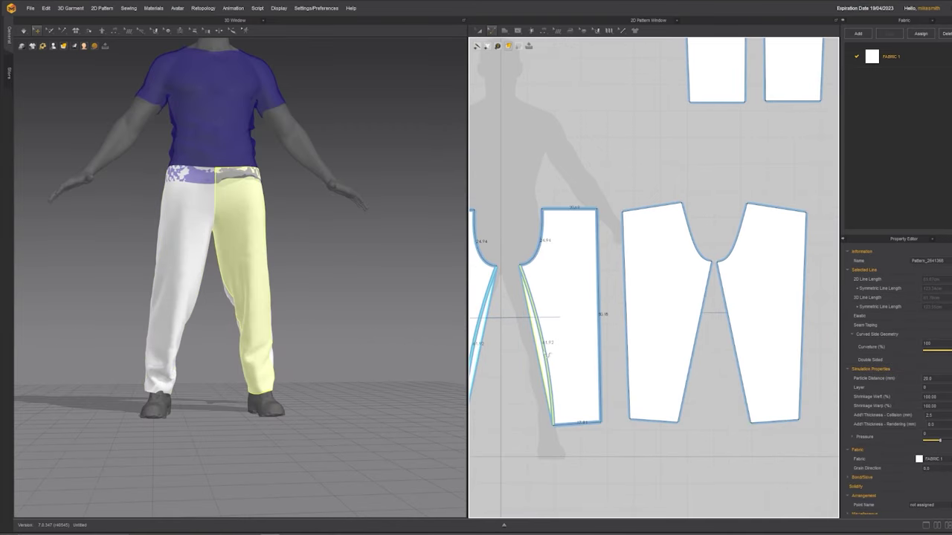
pyautogui.click(746, 349)
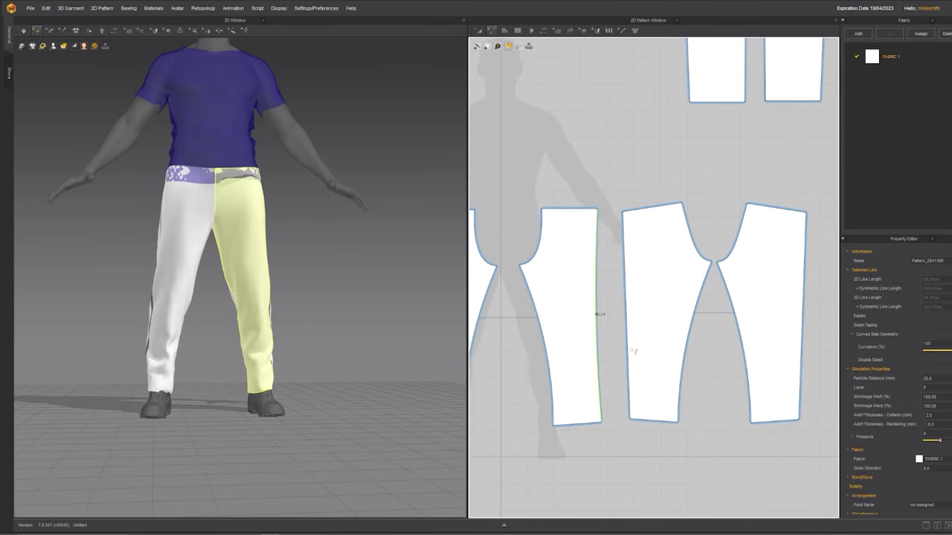
pyautogui.moveTo(297, 350); pyautogui.dragTo(318, 340, button='right')
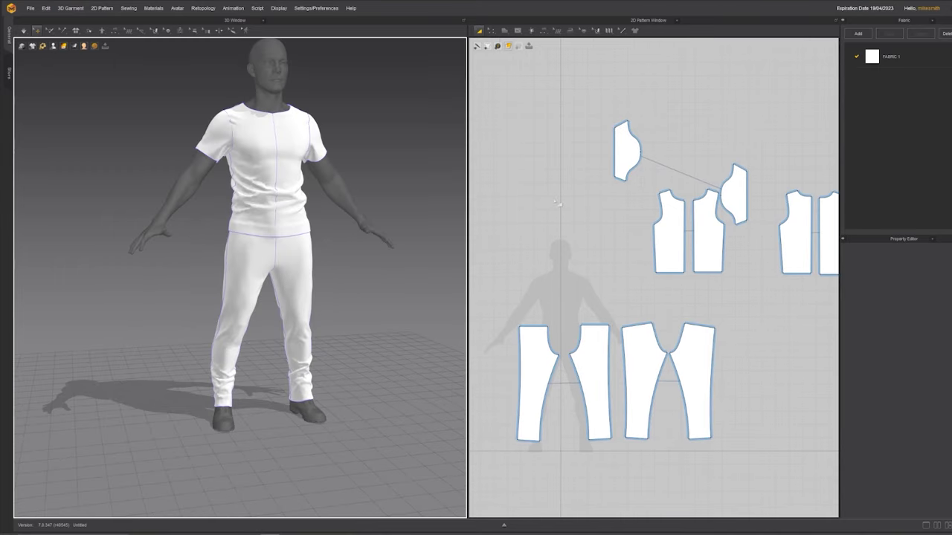
# Select all shirt and trouser patterns and save them with OBJ (Selected) export into the MArvelousDemo folder.
pyautogui.scroll(-3, 556, 203)
pyautogui.moveTo(766, 423); pyautogui.dragTo(766, 423)
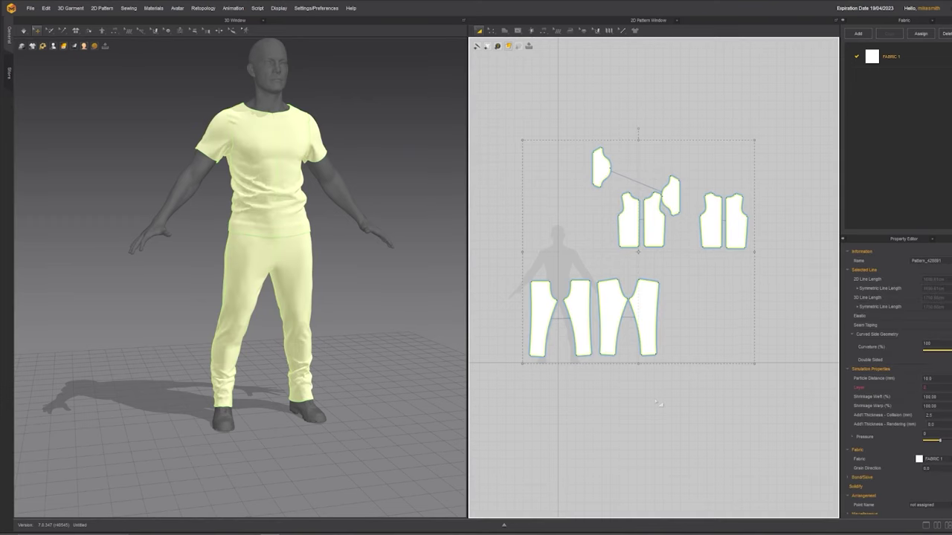
pyautogui.click(31, 8)
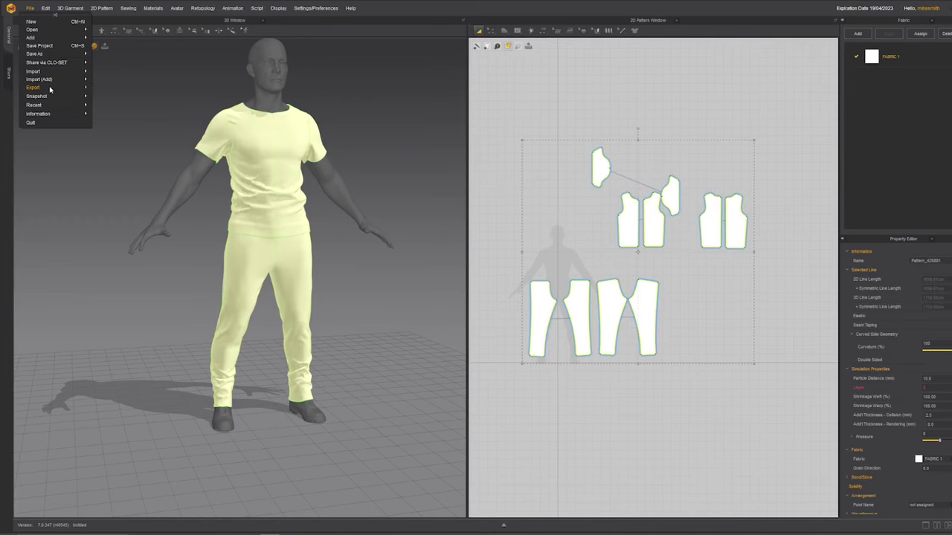
pyautogui.moveTo(50, 88)
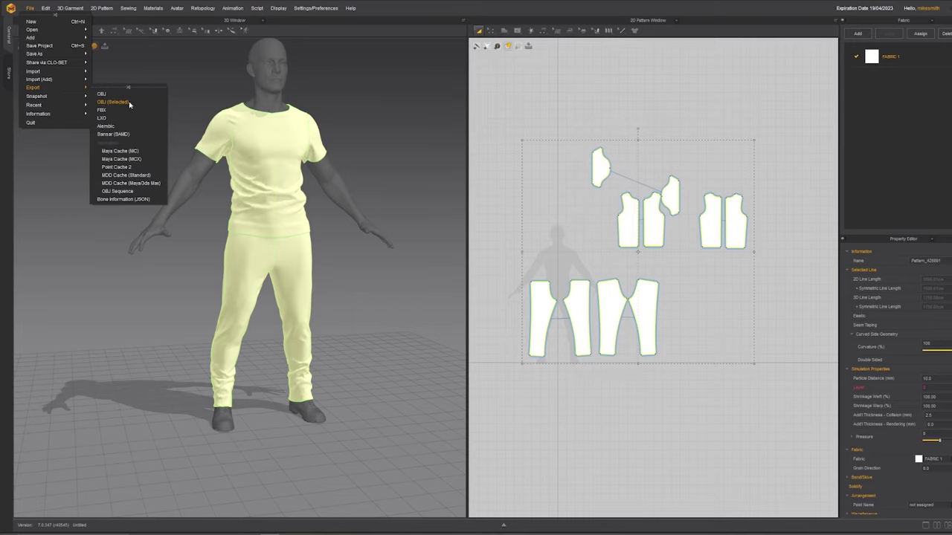
pyautogui.click(113, 102)
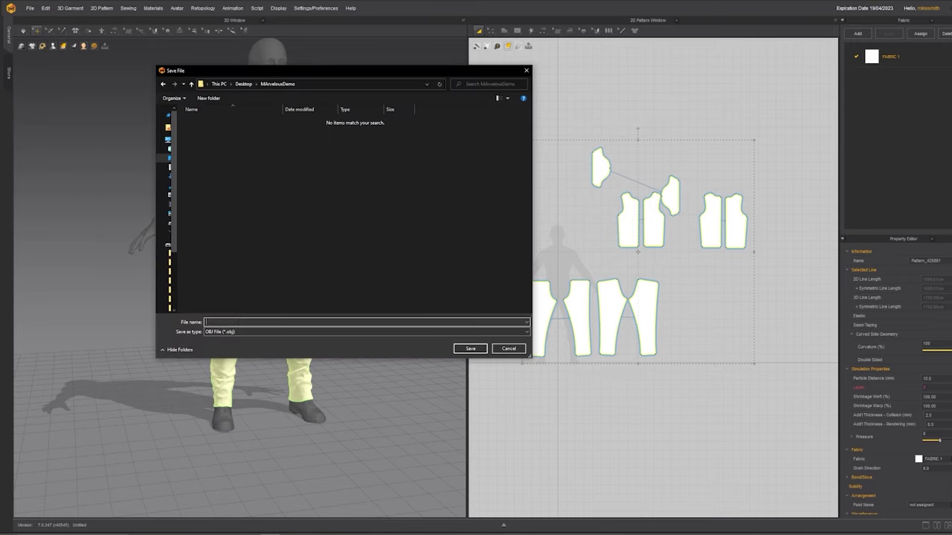
pyautogui.write('a')
pyautogui.press('Return')
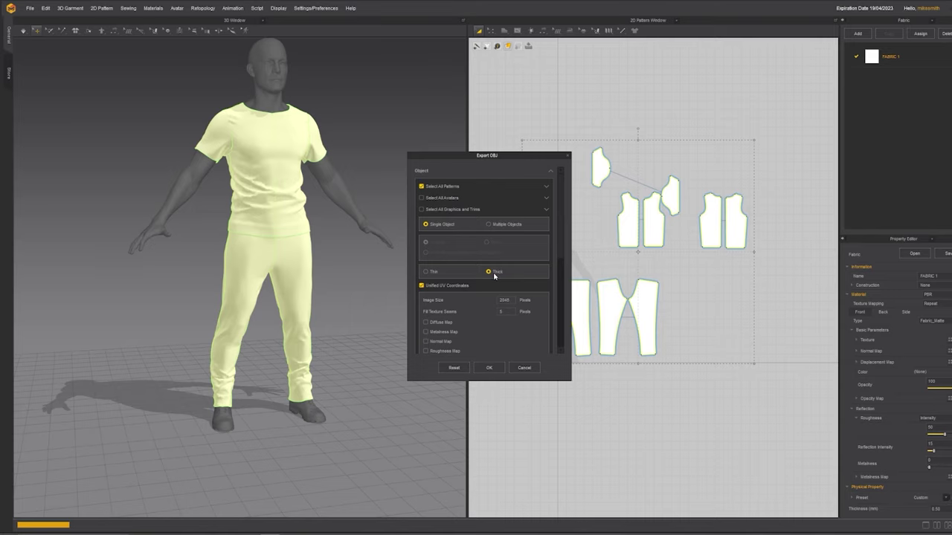
# Set the OBJ export to Thin with welded patterns and run the export.
pyautogui.click(433, 272)
pyautogui.click(487, 243)
pyautogui.click(488, 367)
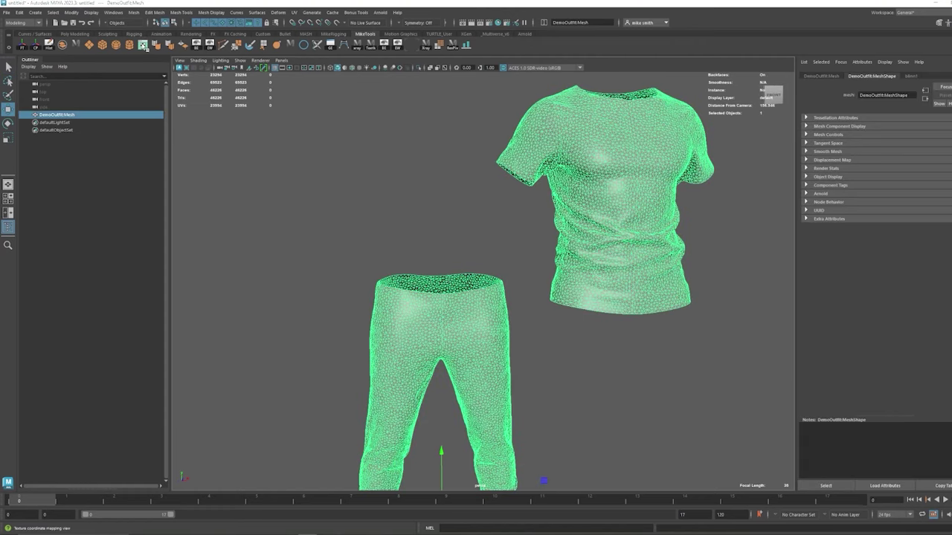
# In Maya, open the outfit mesh in the UV Editor, select all UV shells and lay them out within the 0–1 tile.
pyautogui.click(144, 46)
pyautogui.moveTo(610, 155); pyautogui.dragTo(497, 4)
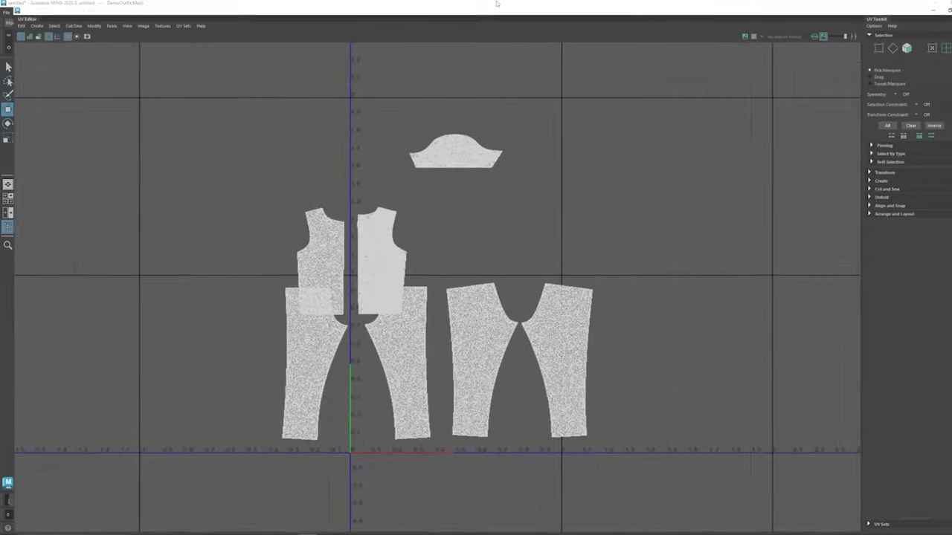
pyautogui.keyDown('alt'); pyautogui.moveTo(407, 222); pyautogui.dragTo(457, 205, button='middle'); pyautogui.keyUp('alt')
pyautogui.moveTo(457, 204)
pyautogui.keyDown('alt'); pyautogui.mouseDown(button='right')
pyautogui.moveTo(508, 246)
pyautogui.moveTo(655, 325)
pyautogui.moveTo(450, 210)
pyautogui.mouseUp(button='right'); pyautogui.keyUp('alt')
pyautogui.moveTo(408, 153); pyautogui.dragTo(449, 152, button='right')
pyautogui.moveTo(315, 96); pyautogui.dragTo(761, 452)
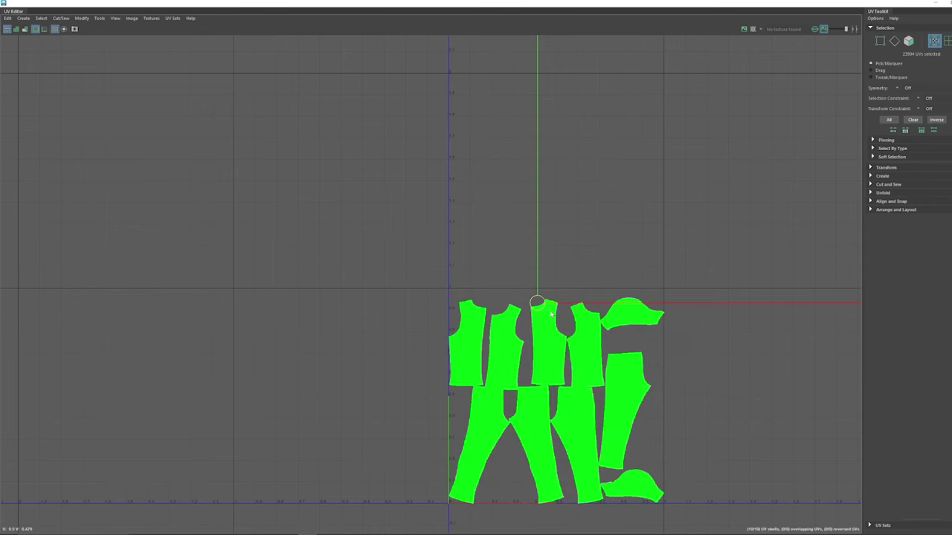
pyautogui.click(459, 292)
pyautogui.press('f')
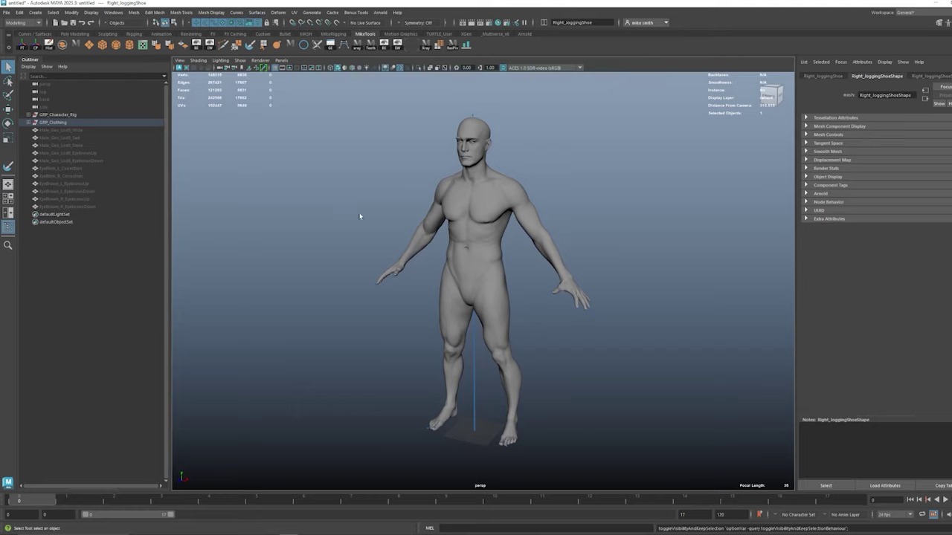
# Unhide the character's footwear and trousers one piece at a time.
pyautogui.press('h')
pyautogui.press('h')
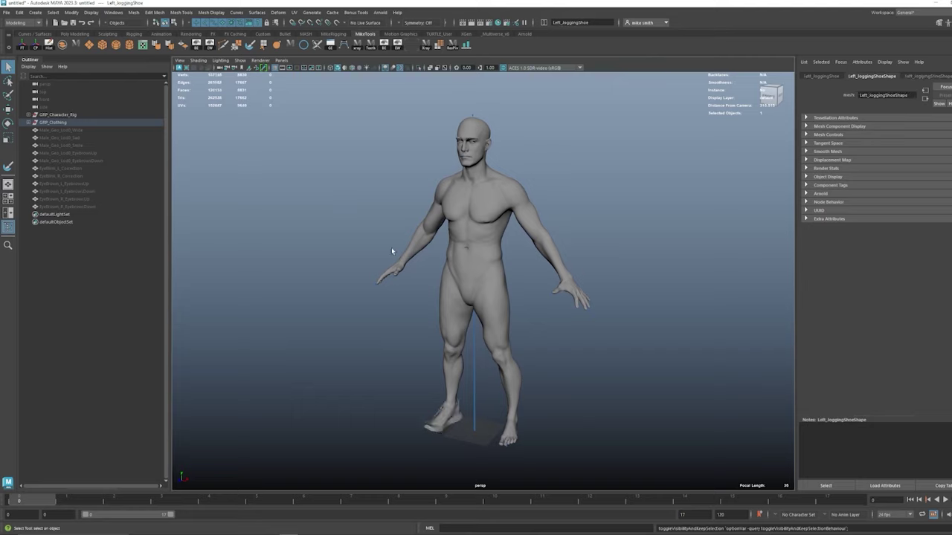
pyautogui.press('h')
pyautogui.click(501, 419)
pyautogui.press('h')
pyautogui.click(507, 330)
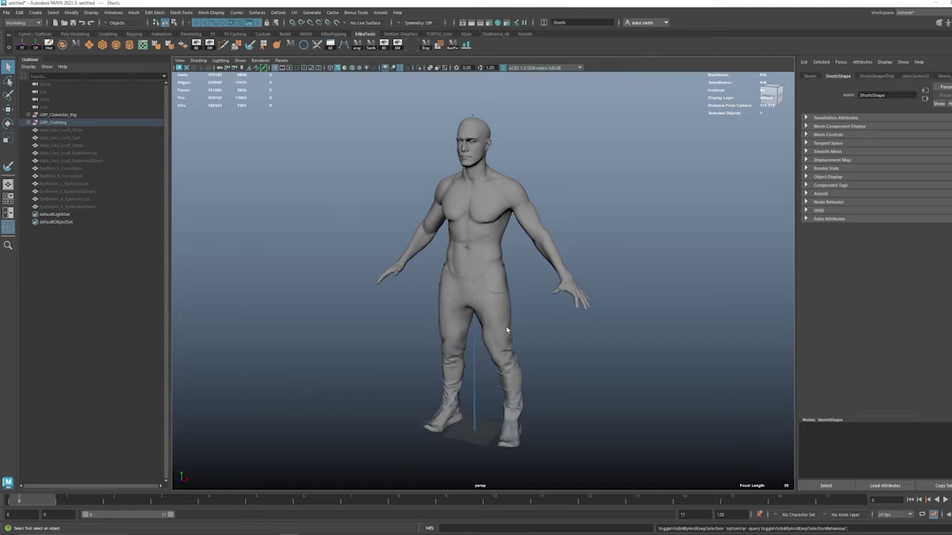
# Unhide the character's shorts, shirt, heavy coat and hair one after another to show the complete layered outfit.
pyautogui.press('h')
pyautogui.click(507, 322)
pyautogui.press('h')
pyautogui.click(499, 222)
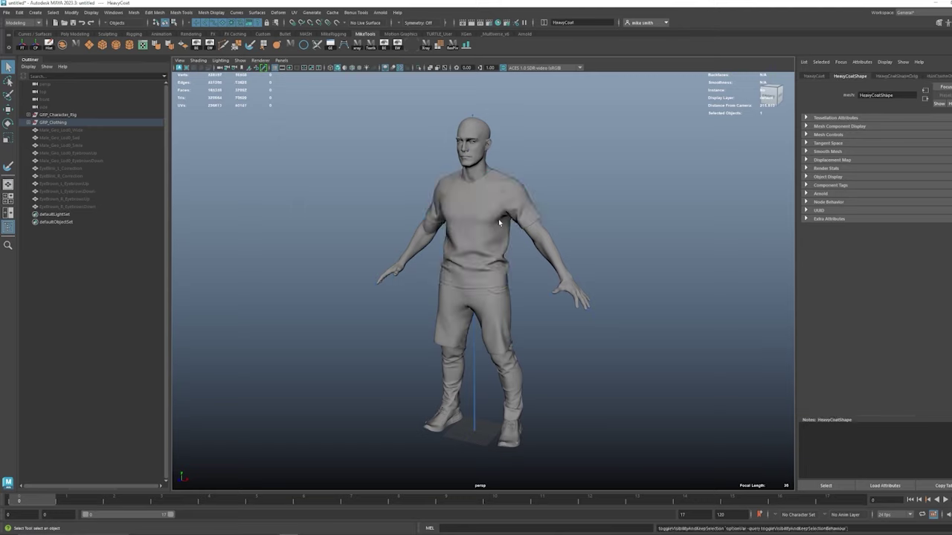
pyautogui.press('h')
pyautogui.click(497, 174)
pyautogui.press('h')
pyautogui.click(475, 114)
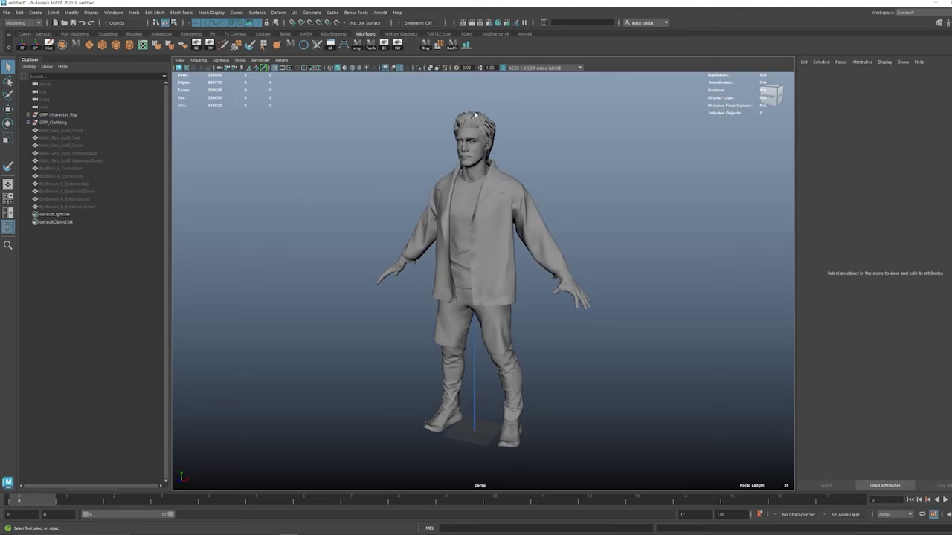
pyautogui.keyDown('alt'); pyautogui.moveTo(474, 116); pyautogui.dragTo(314, 161); pyautogui.keyUp('alt')
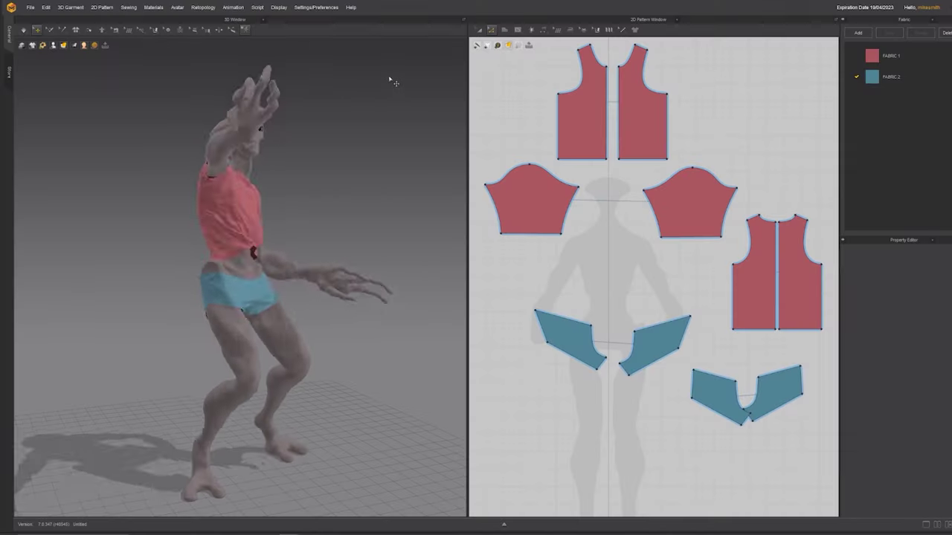